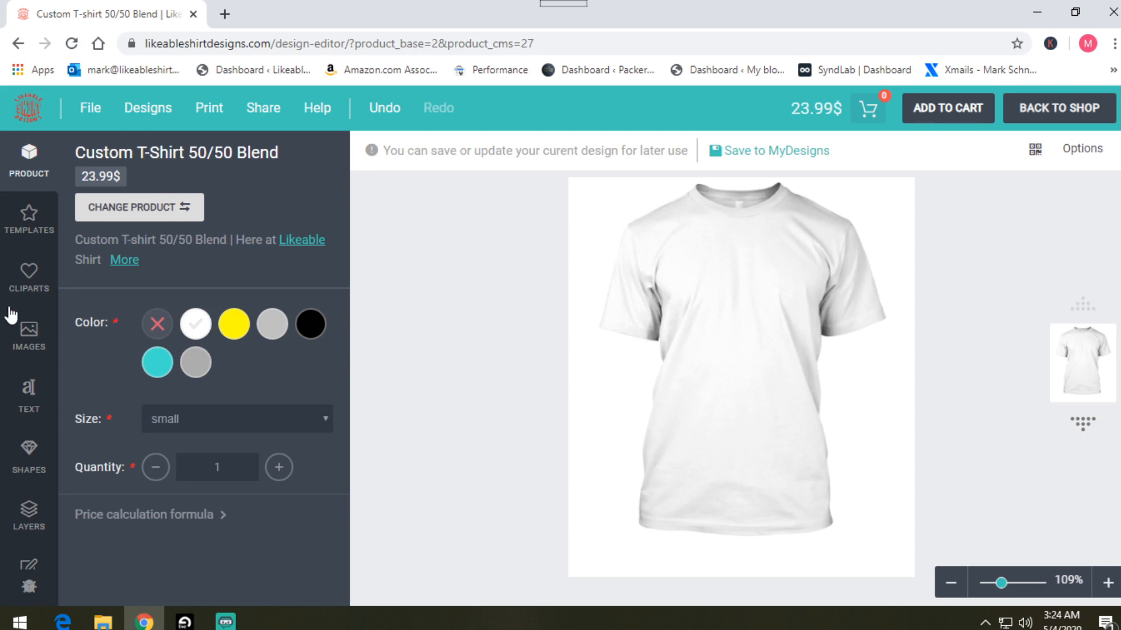
Step: Add a curved text to the shirt and move it up to the upper edge of the print area
left_click(30, 397)
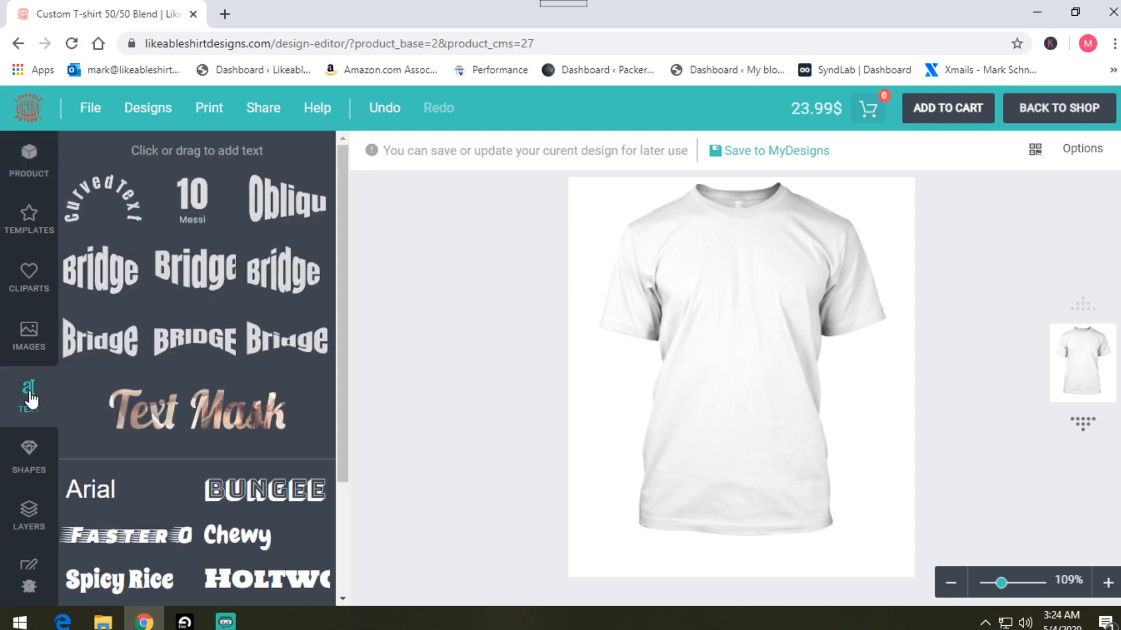
left_click(101, 196)
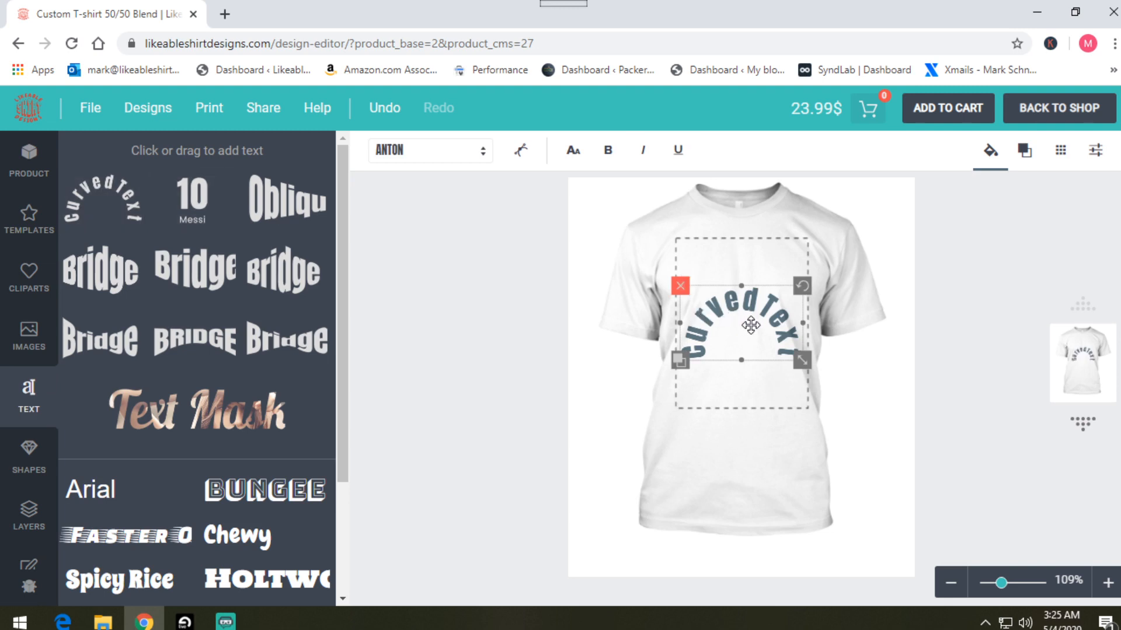
left_click_drag(751, 325, 753, 284)
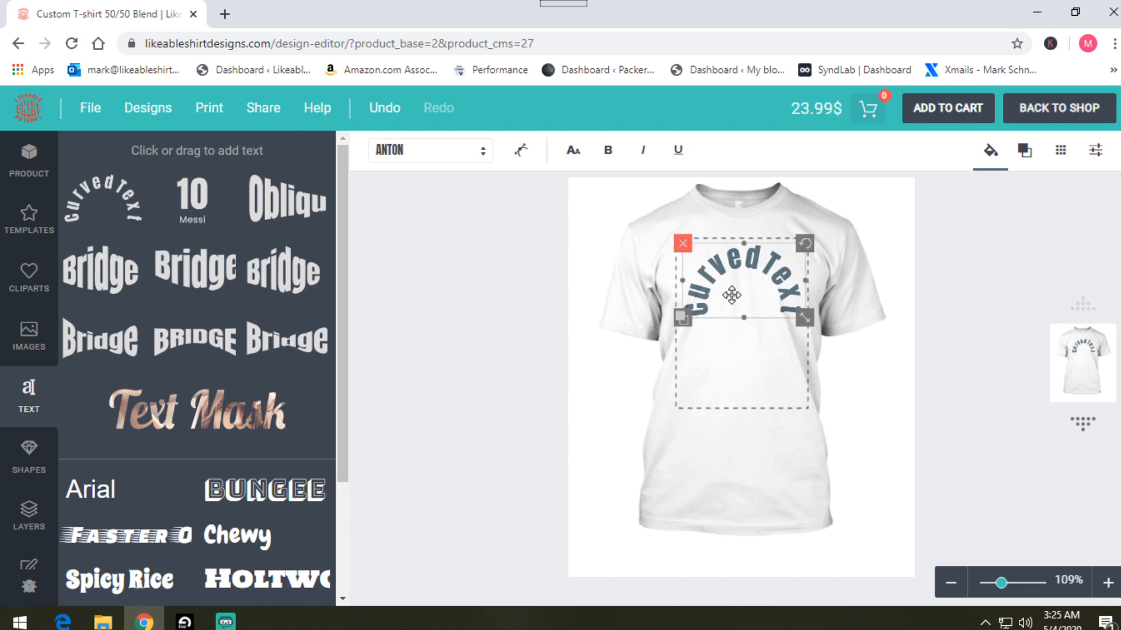
Step: Replace the curved text's wording with LIKEABLE in its text effects
left_click(521, 155)
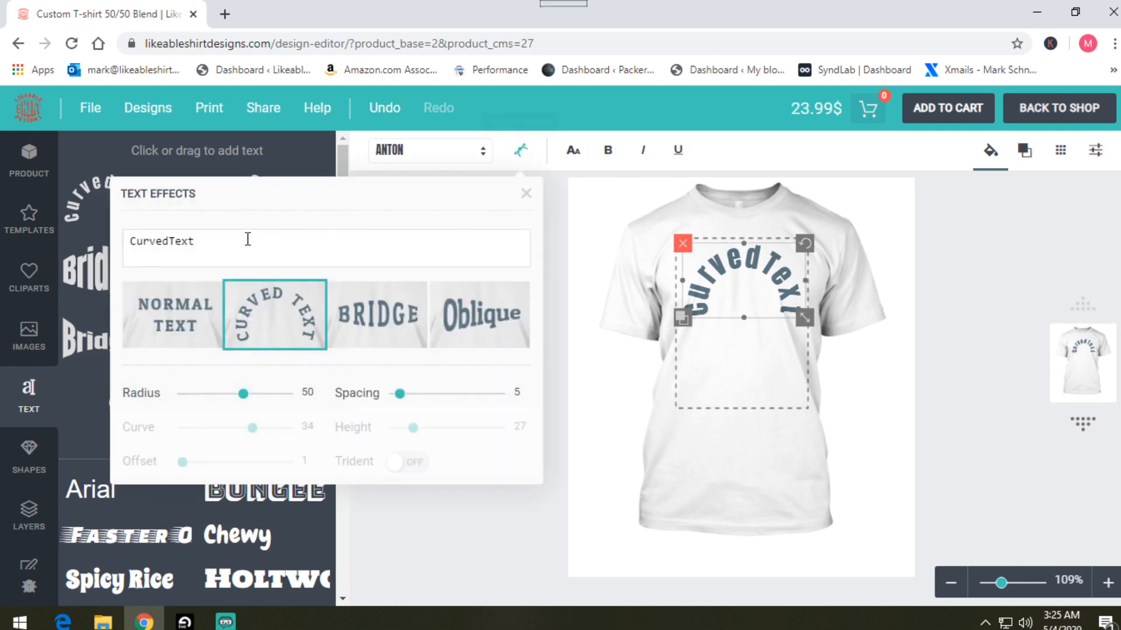
left_click_drag(197, 244, 115, 253)
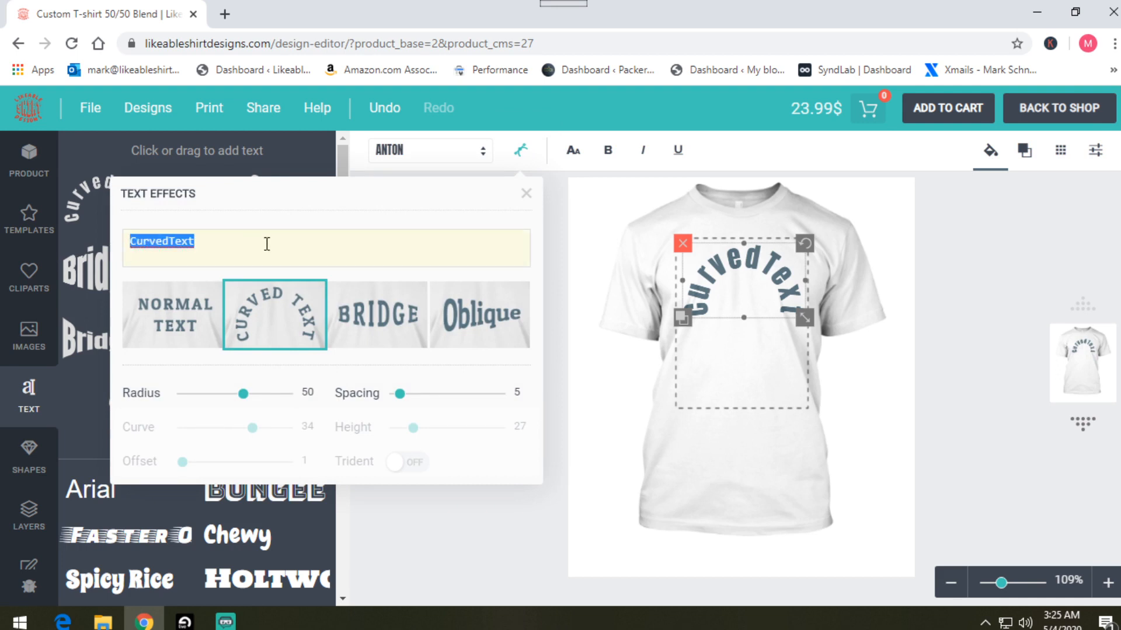
type("LIK")
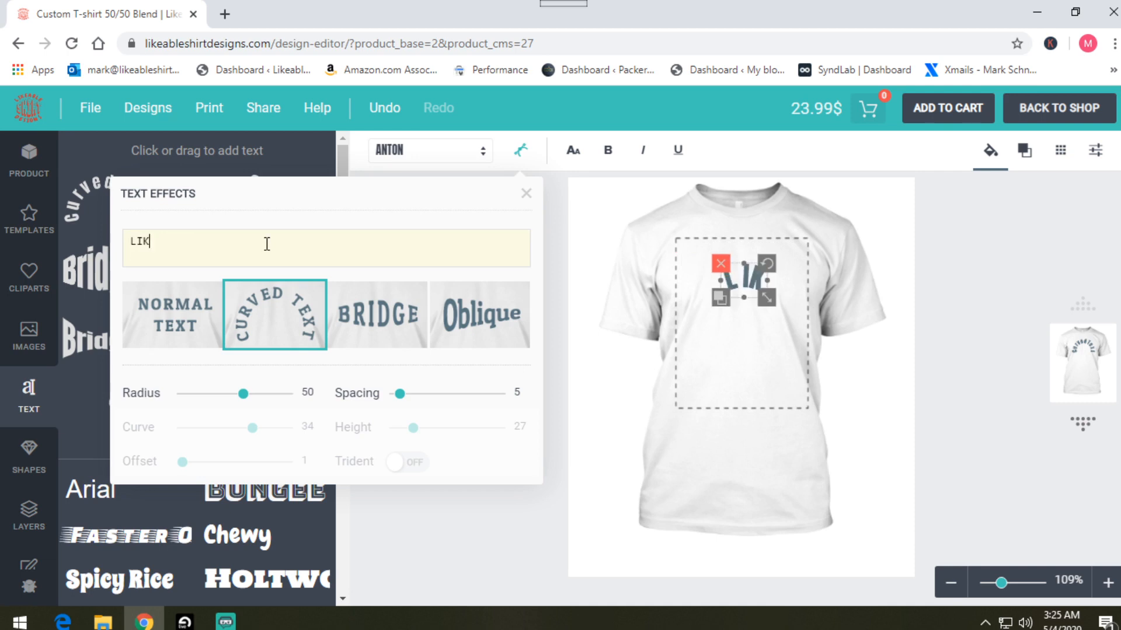
type("EABLE")
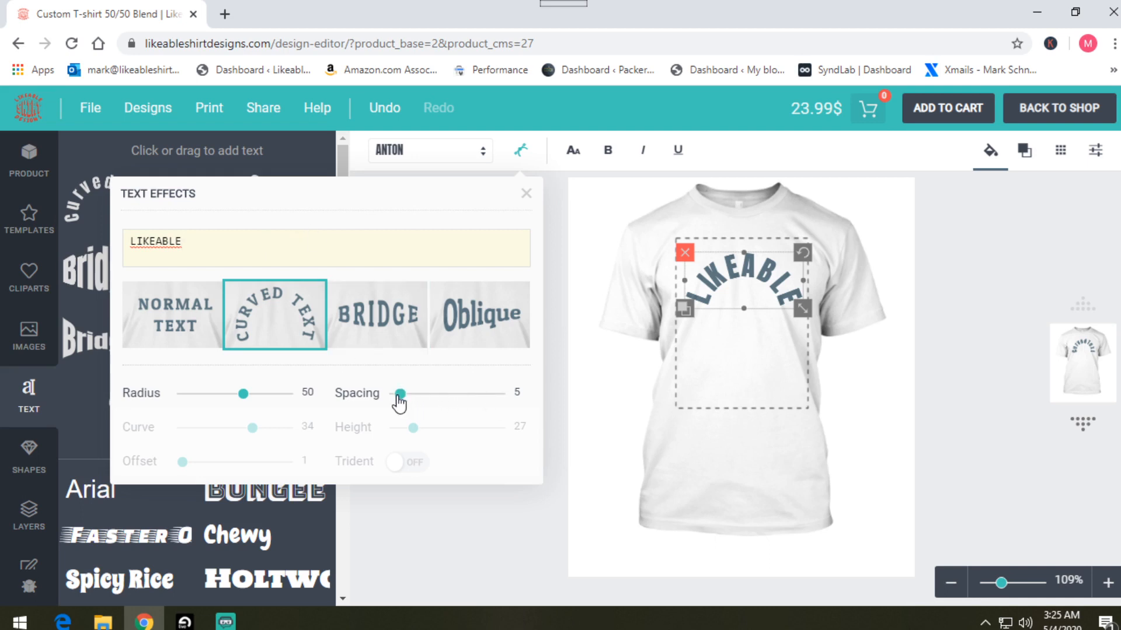
Step: Set the curved LIKEABLE text's spacing to 5 and its radius to 84, and close the text effects
left_click_drag(400, 395, 390, 403)
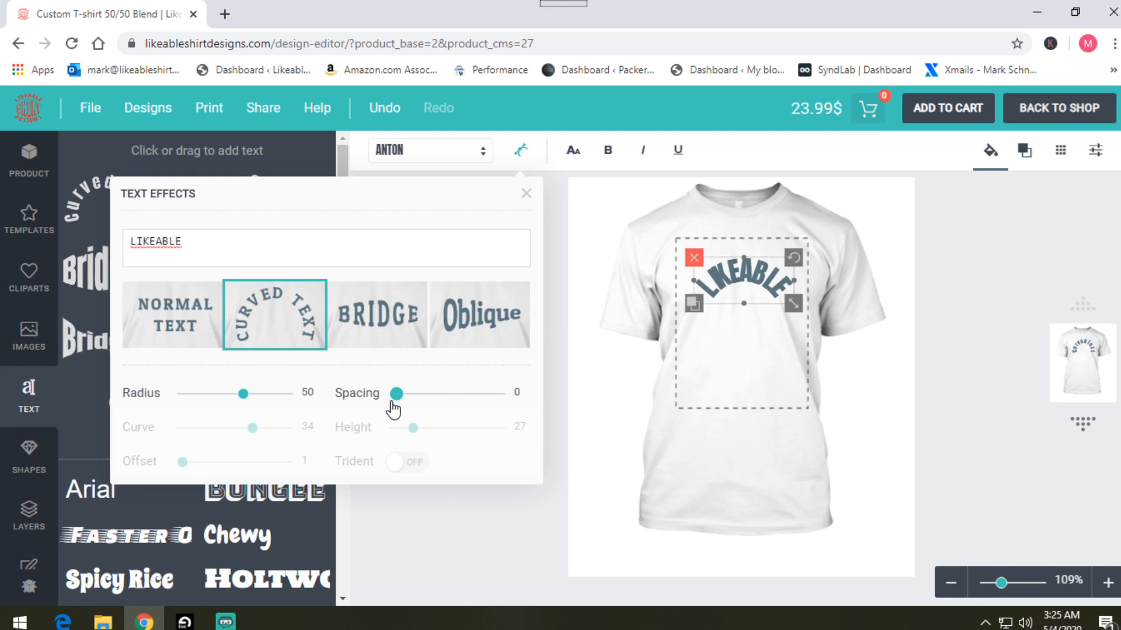
left_click_drag(398, 402, 402, 395)
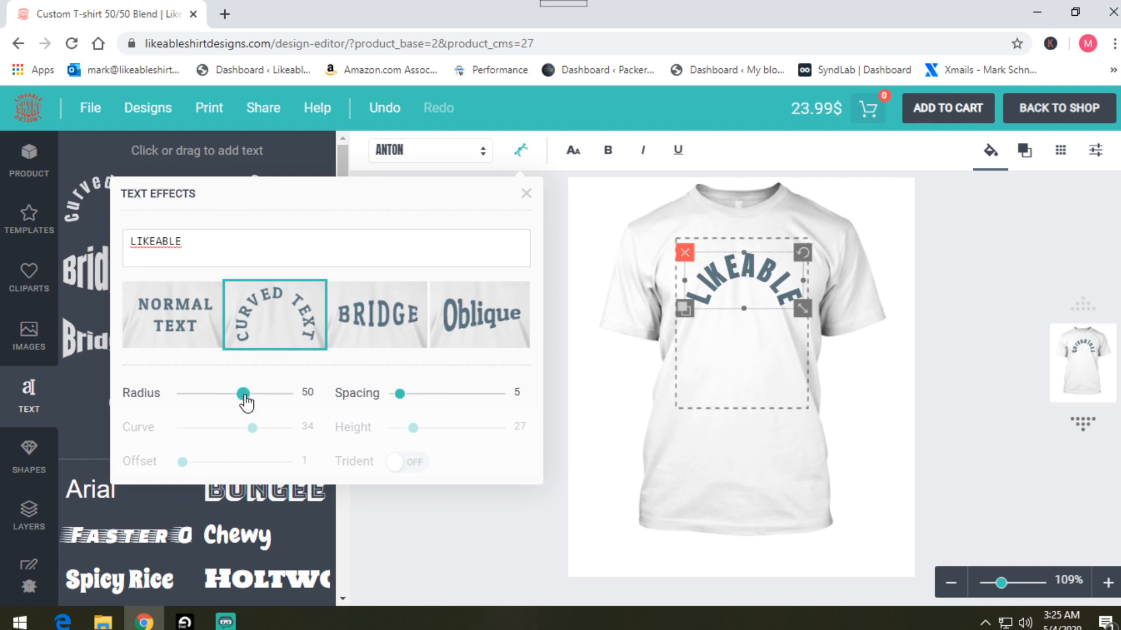
mouse_move(242, 400)
left_mouse_down()
mouse_move(220, 397)
mouse_move(261, 405)
mouse_move(209, 402)
mouse_move(251, 409)
left_mouse_up()
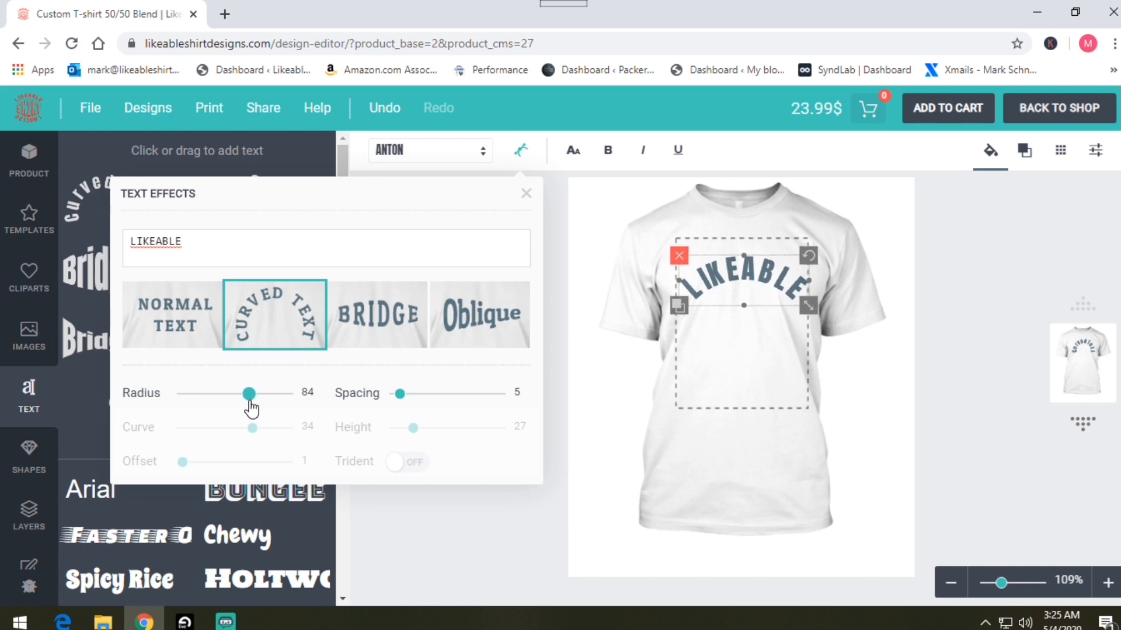
left_click(526, 196)
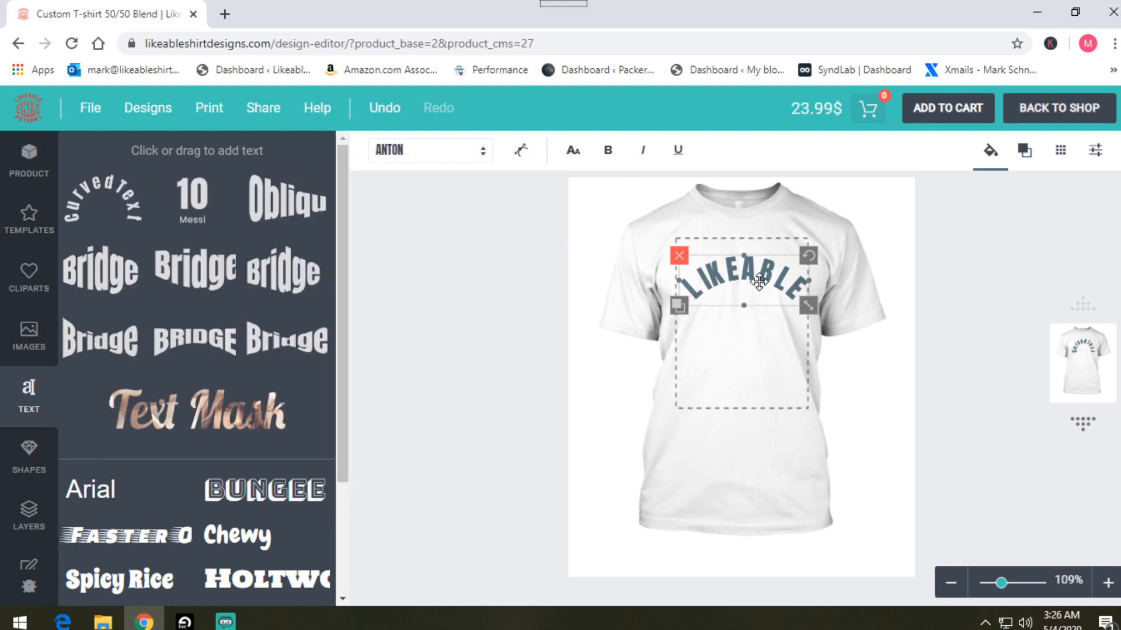
Step: Check the fonts offered for the LIKEABLE text and open the Fonts Manager to get more fonts
left_click(475, 158)
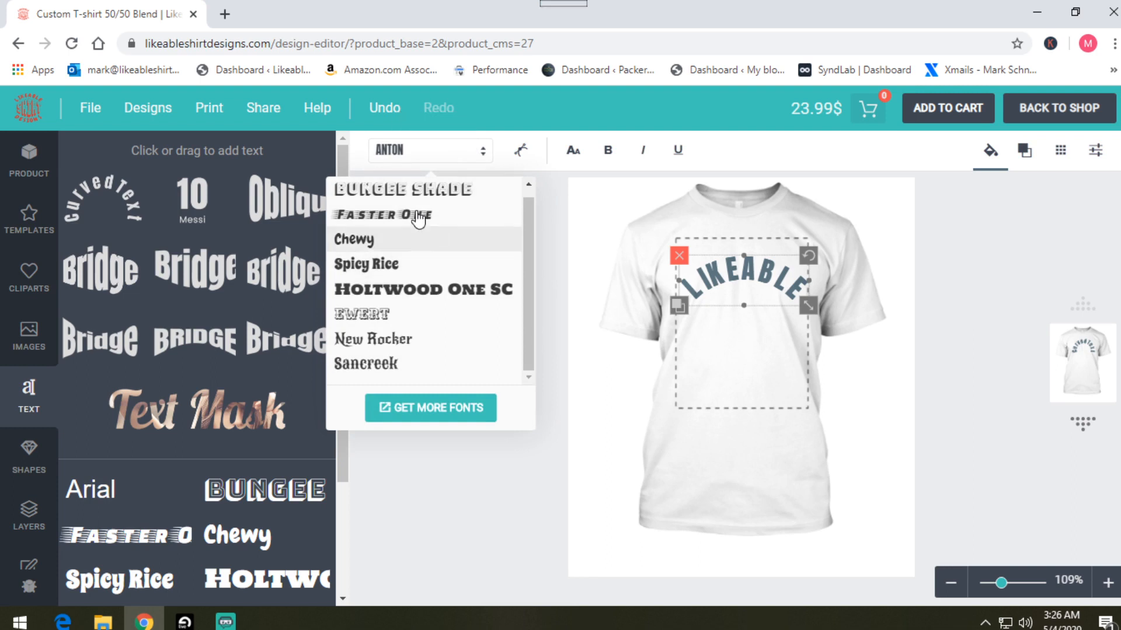
scroll(454, 324, "up", 1)
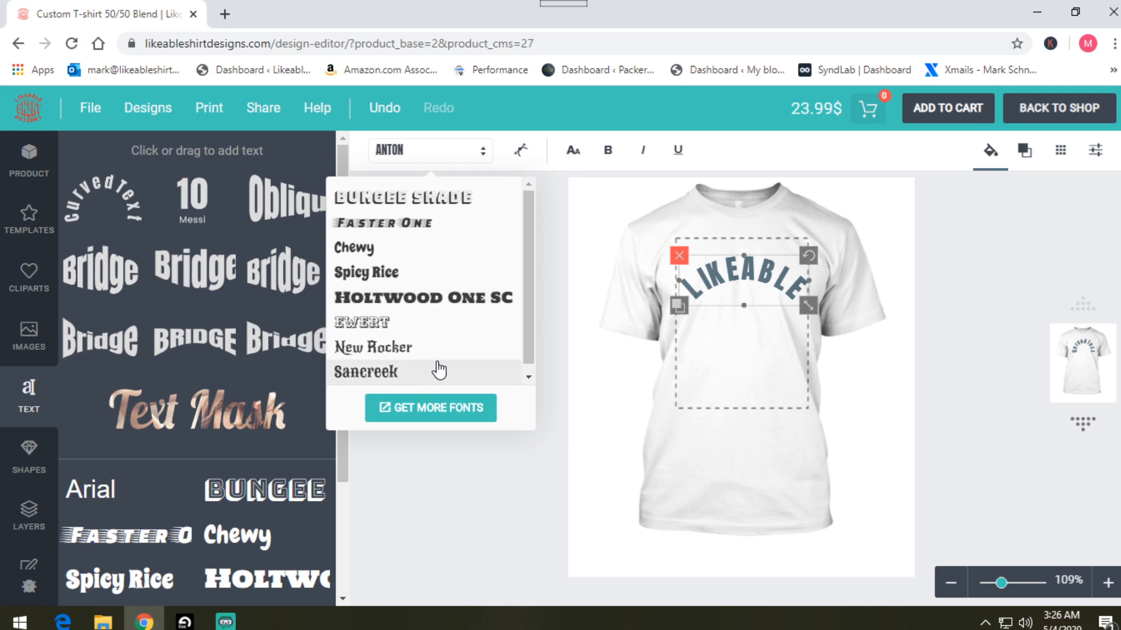
left_click(425, 411)
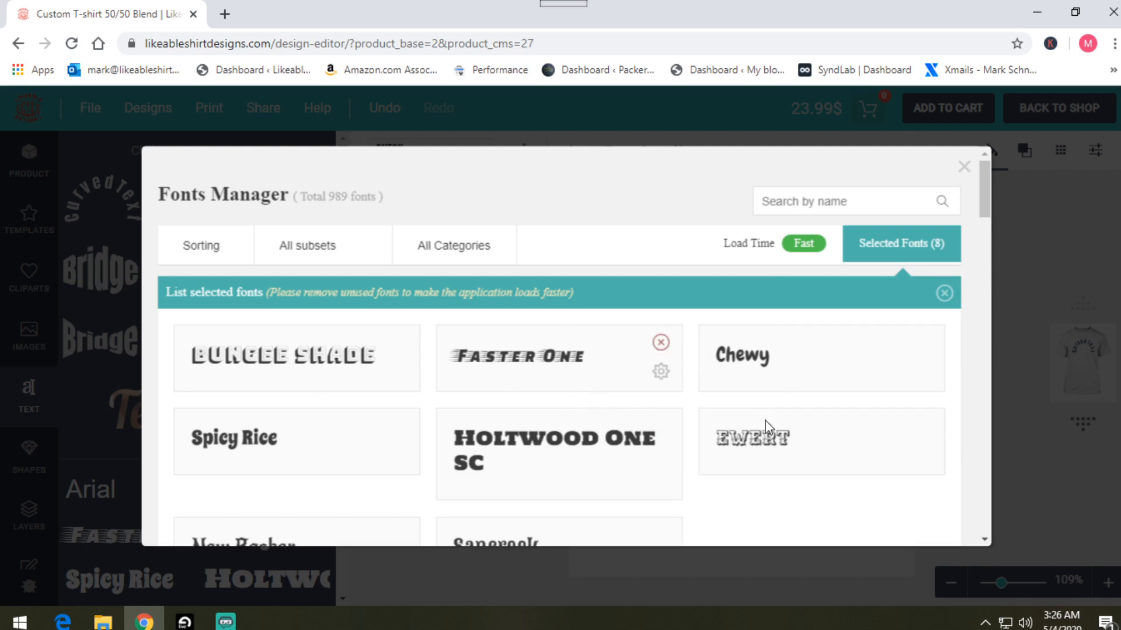
Step: Look through the first two pages of available fonts in the Fonts Manager
scroll(431, 434, "down", 4)
scroll(430, 435, "down", 1)
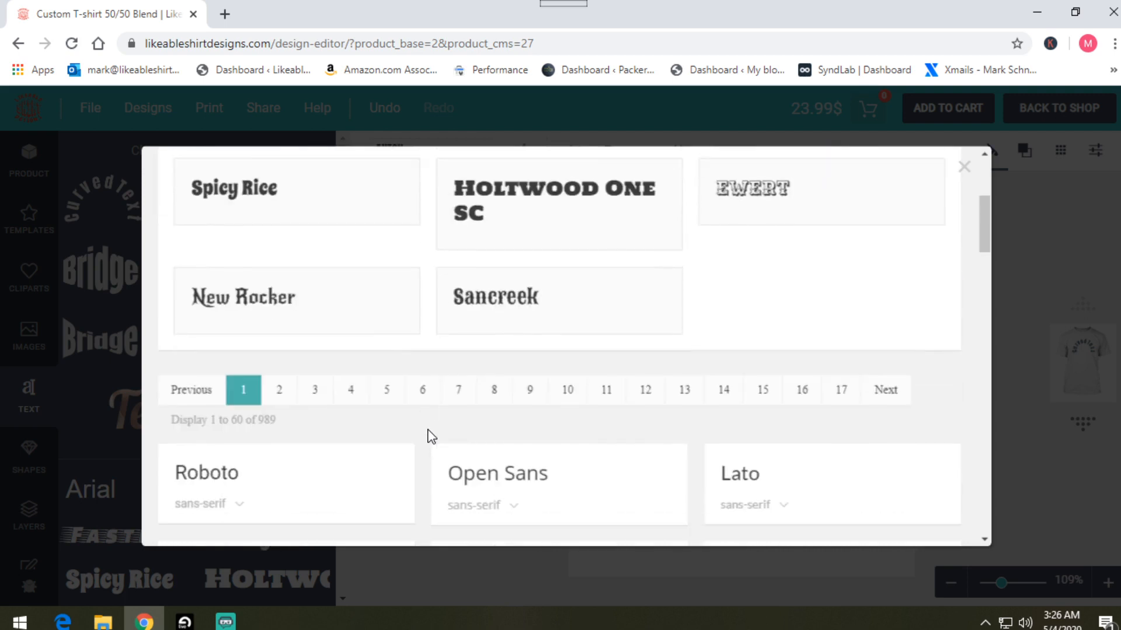
scroll(533, 460, "down", 4)
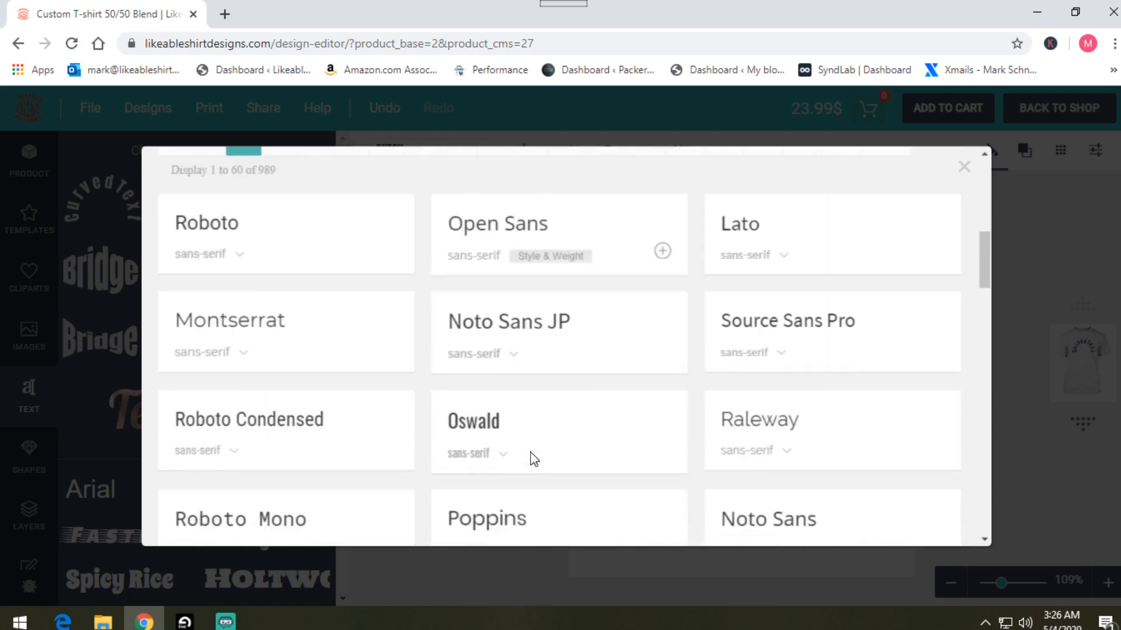
scroll(533, 460, "down", 10)
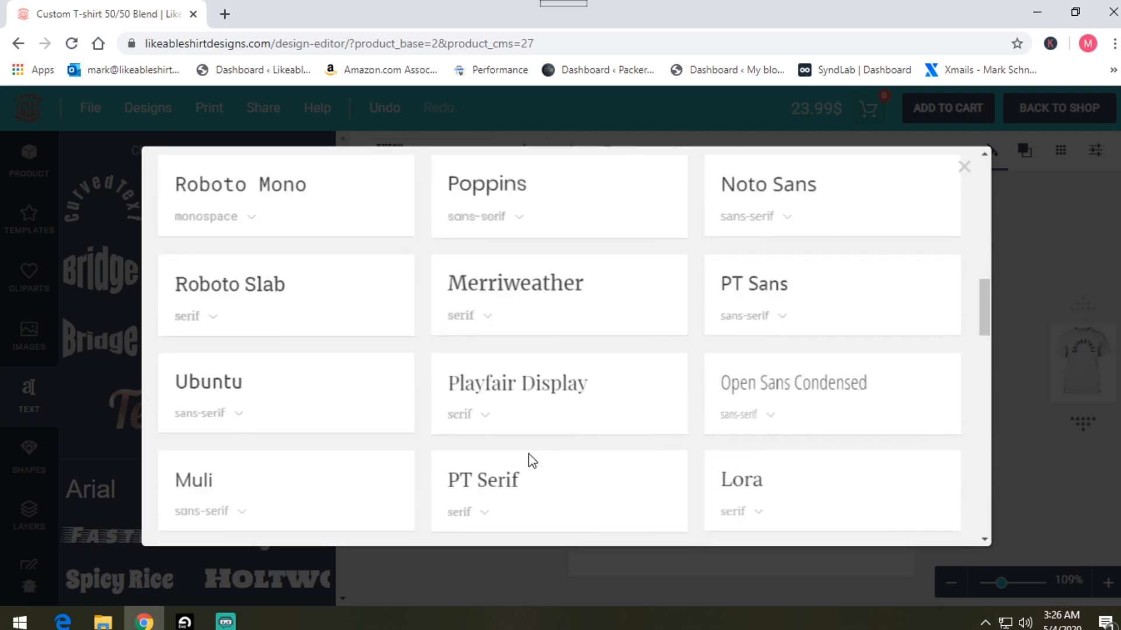
scroll(533, 461, "down", 12)
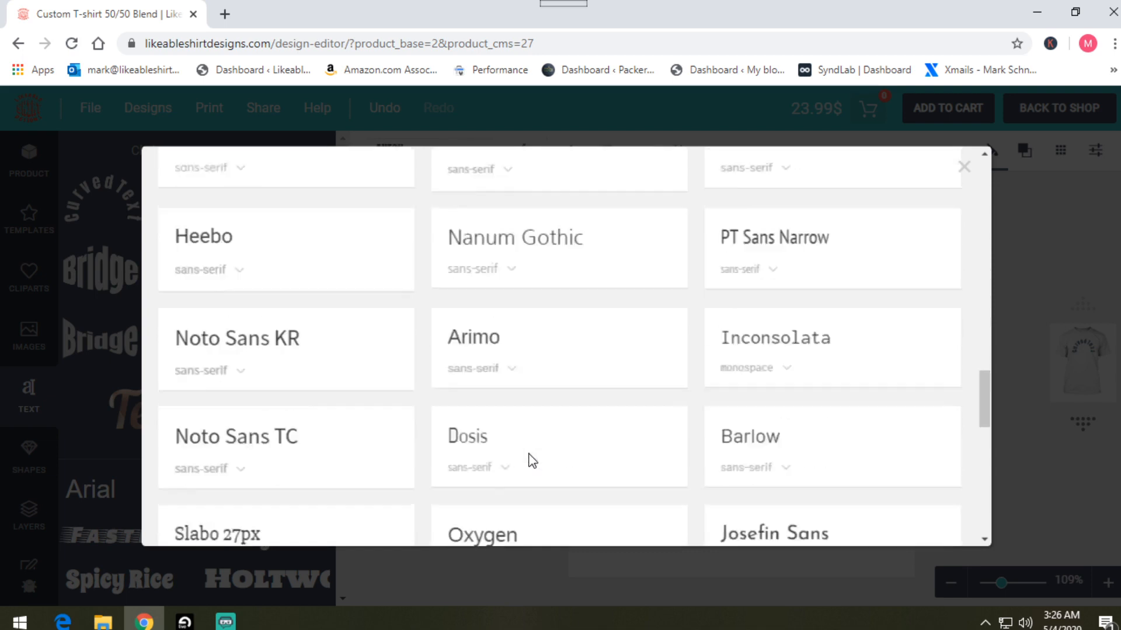
scroll(531, 461, "down", 6)
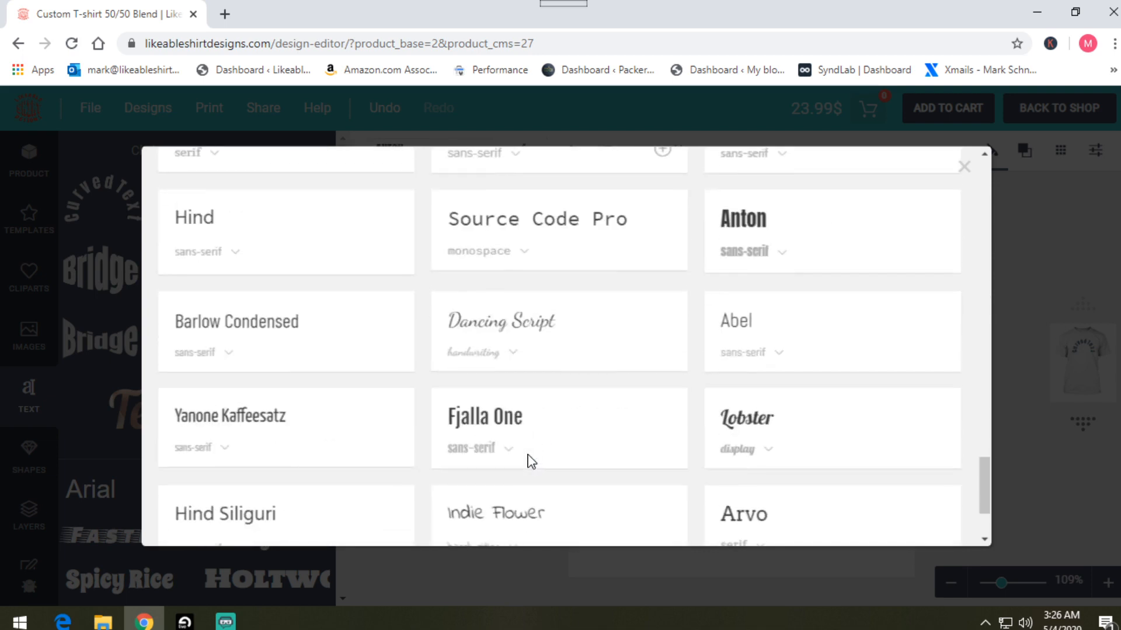
scroll(532, 462, "down", 2)
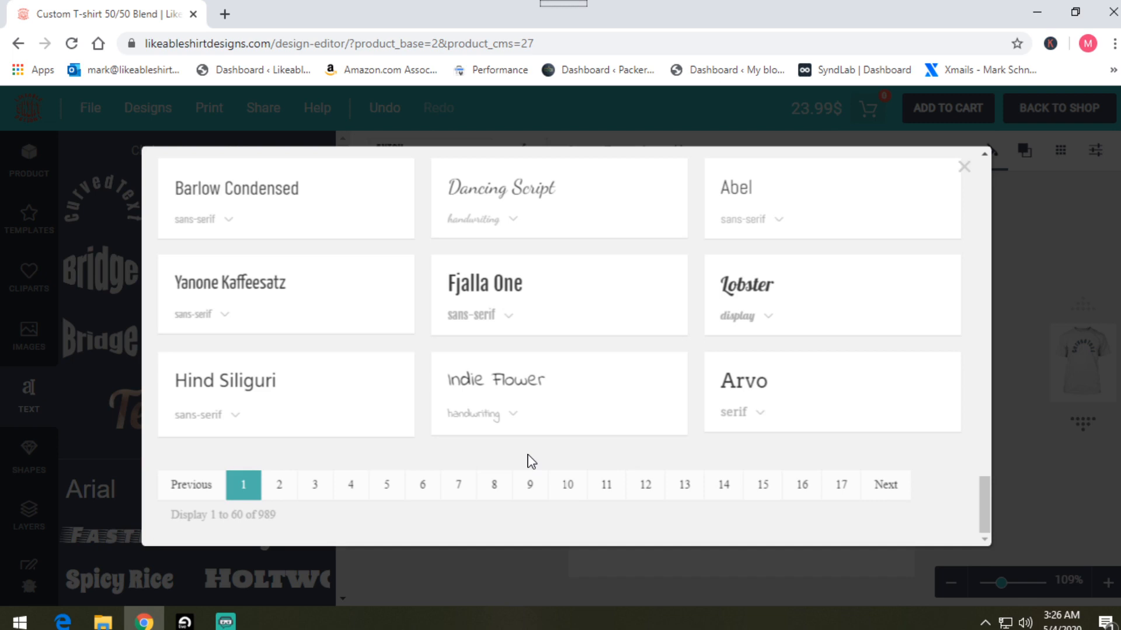
left_click(276, 498)
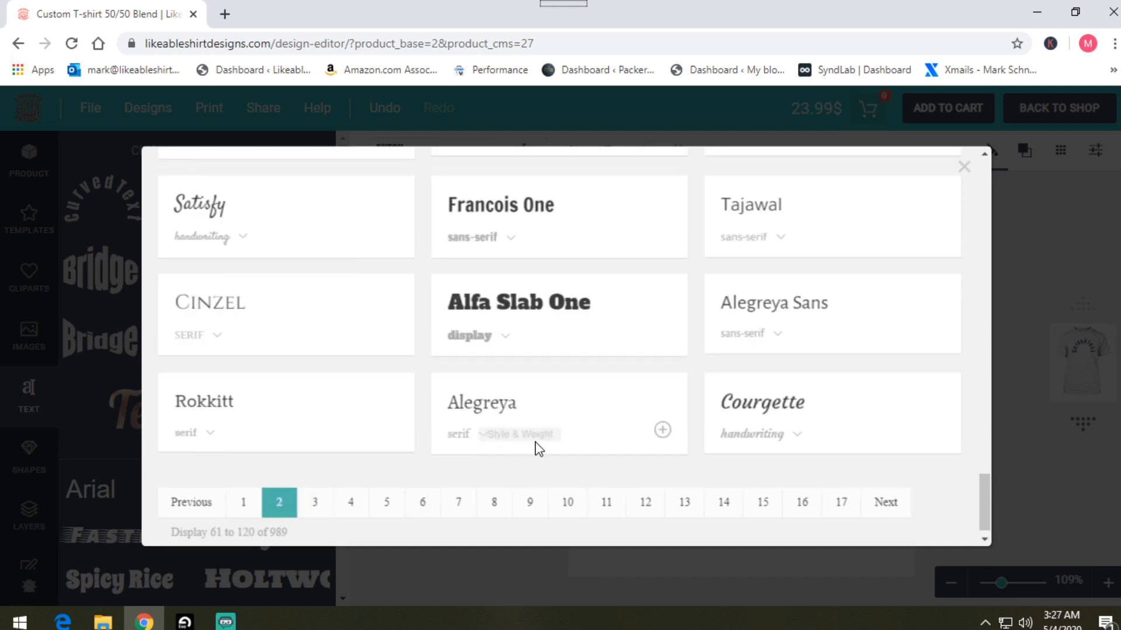
scroll(531, 455, "up", 10)
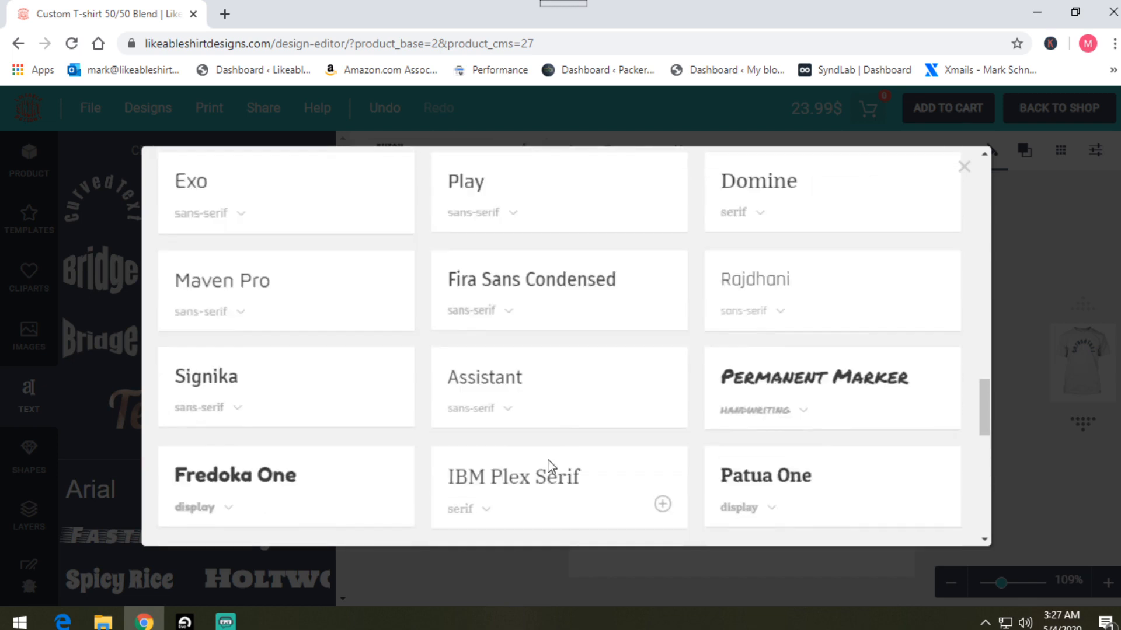
scroll(549, 464, "up", 10)
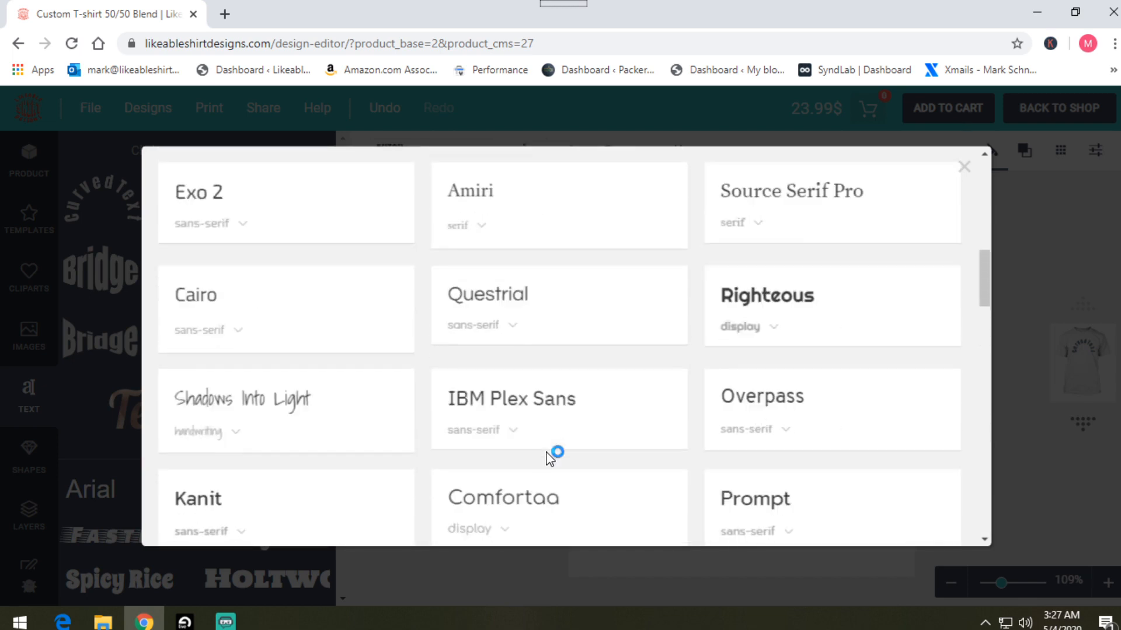
scroll(547, 458, "up", 10)
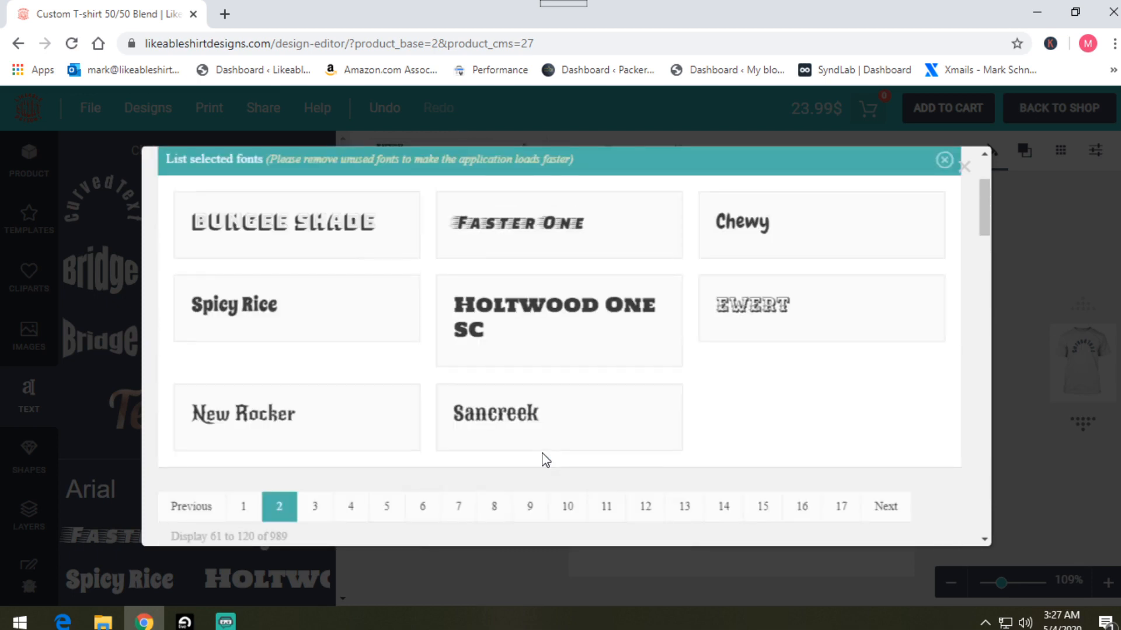
scroll(545, 461, "up", 2)
Step: Search for the font BOOGALOO, add it to the selected fonts, and close the Fonts Manager
left_click(786, 202)
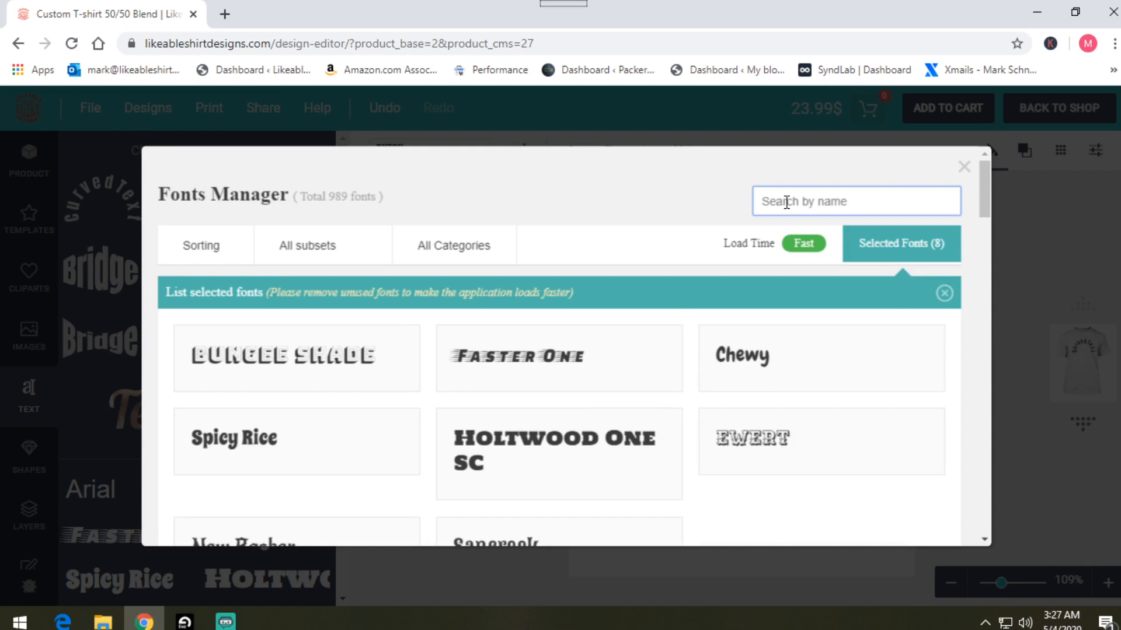
type("BOOGALOO")
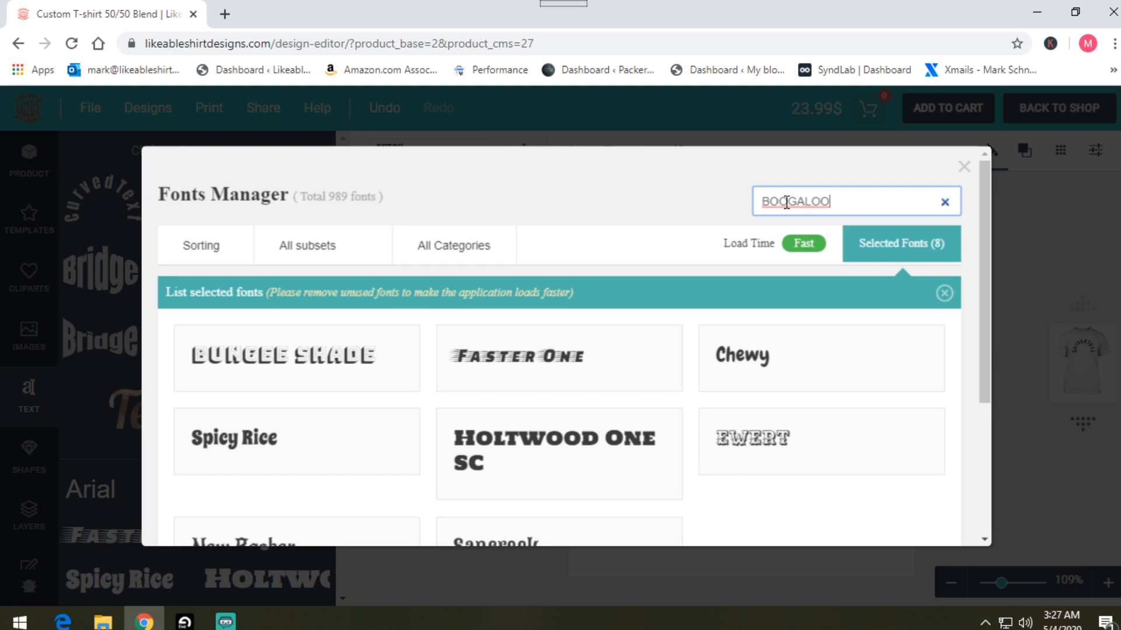
scroll(466, 334, "down", 4)
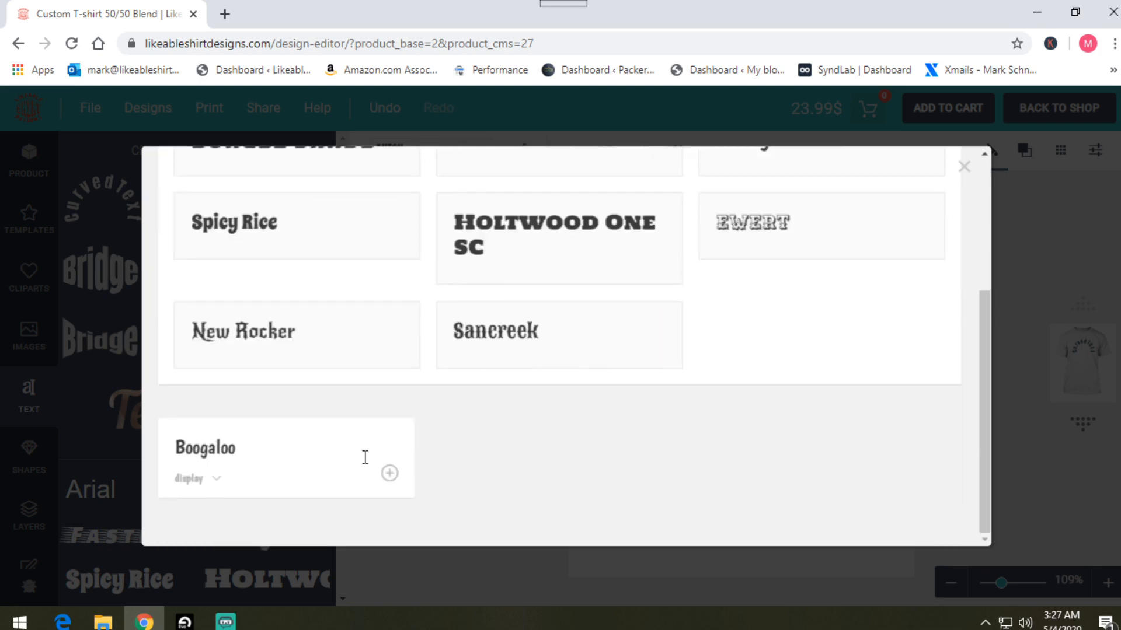
left_click(389, 474)
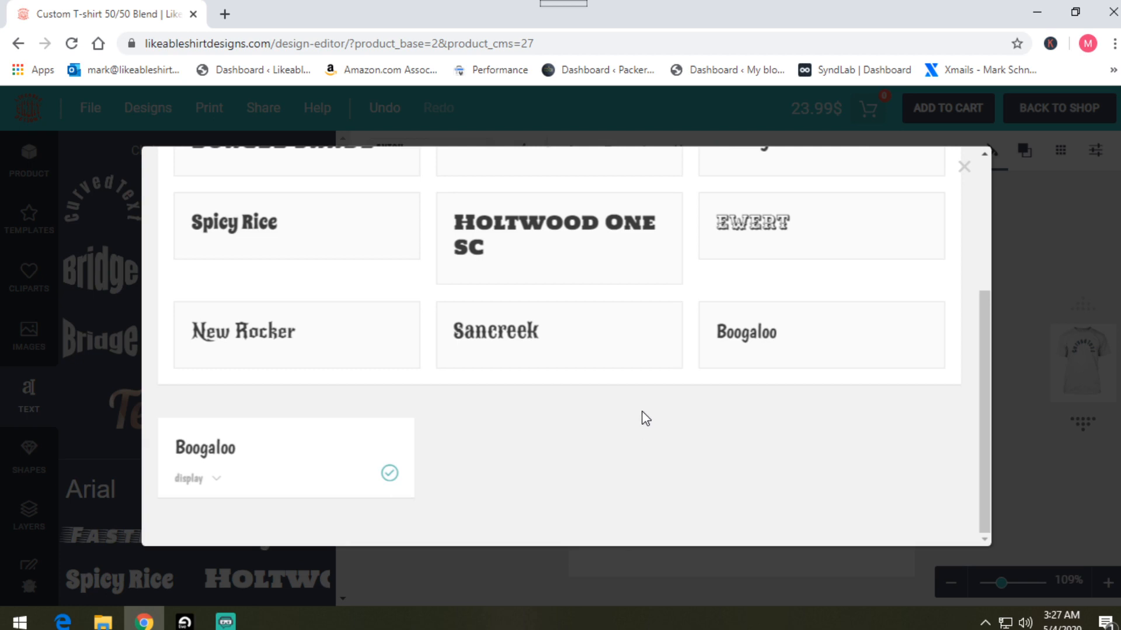
left_click(964, 171)
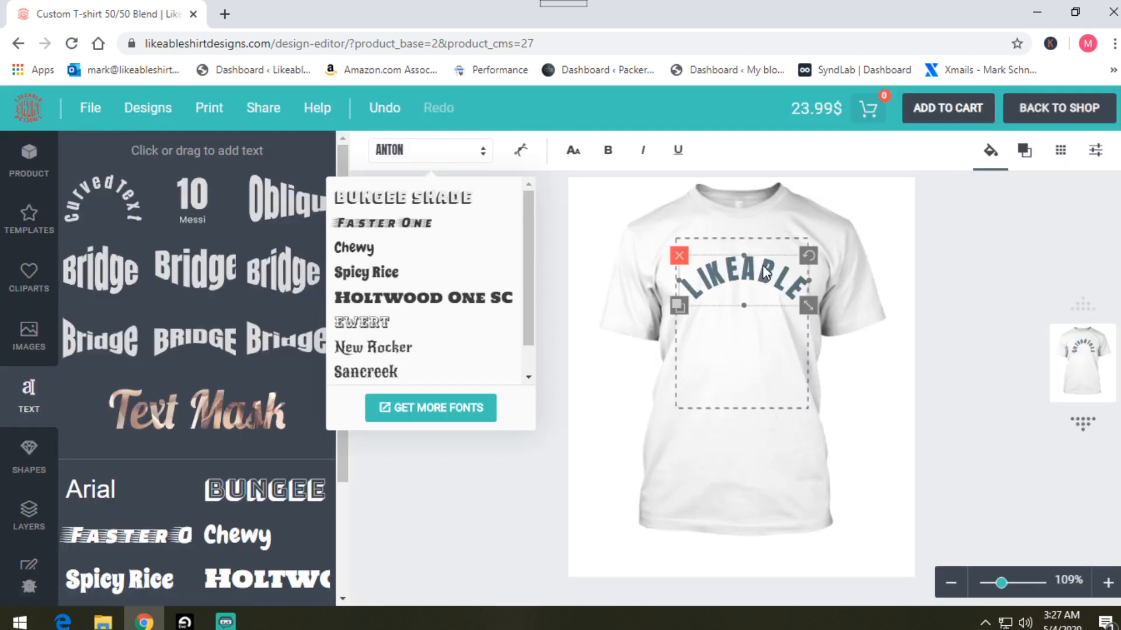
Step: Apply the Boogaloo font to the LIKEABLE text and move the text up to the print area's upper edge
scroll(450, 298, "down", 1)
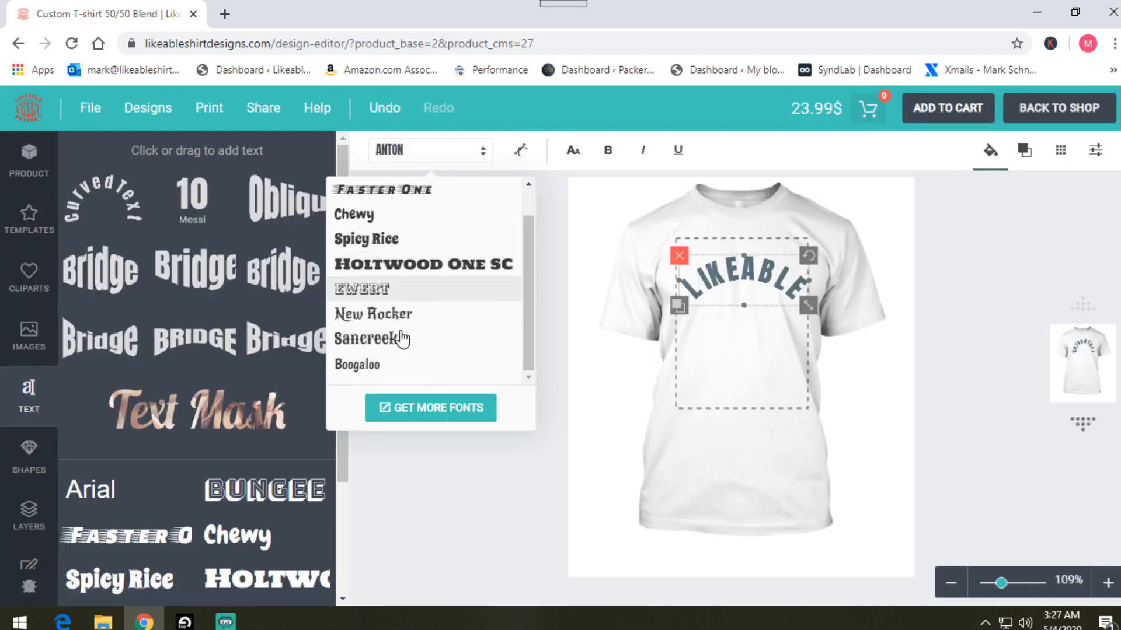
left_click(357, 366)
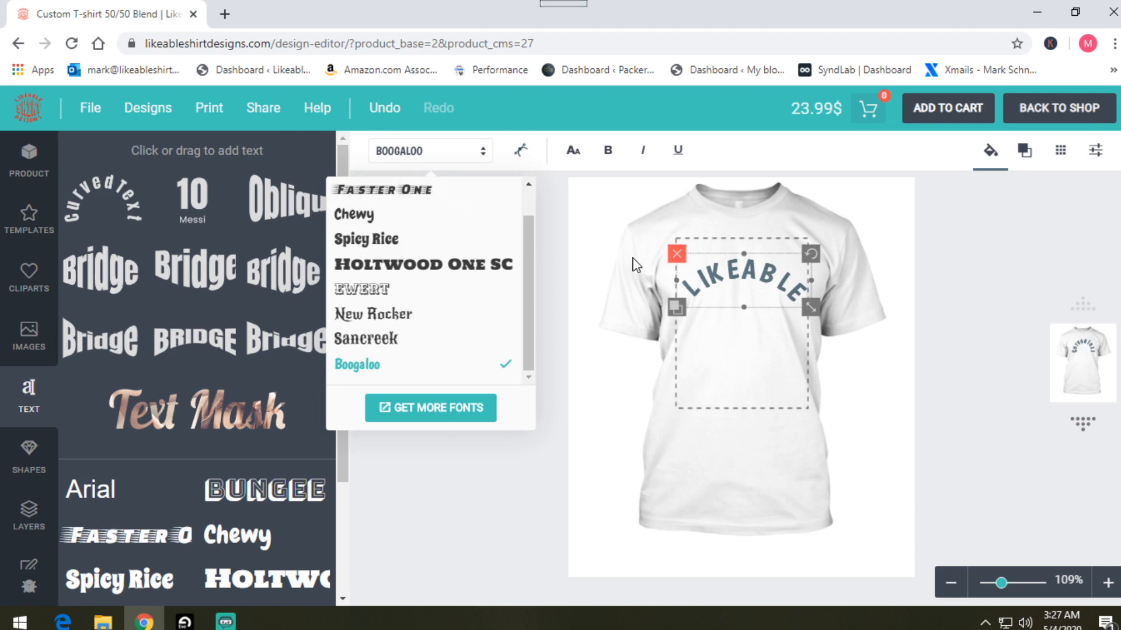
left_click(737, 282)
left_click_drag(746, 282, 741, 269)
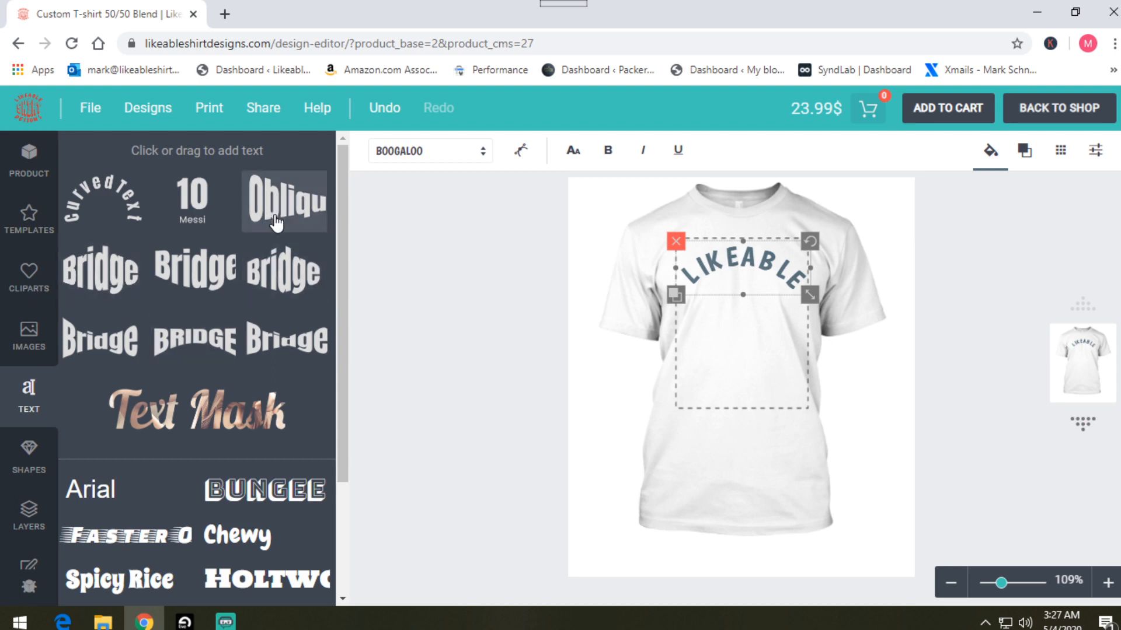
Step: Add the first Bridge text style with the wording SHIRT and scale it down to fit just beneath LIKEABLE
left_click(90, 279)
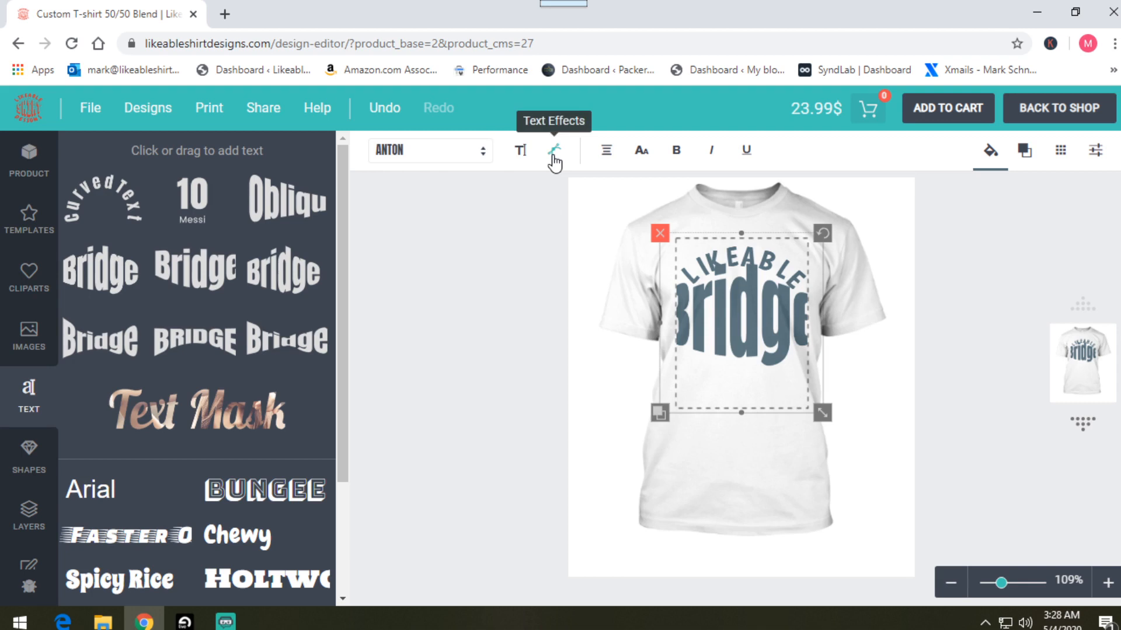
left_click(516, 156)
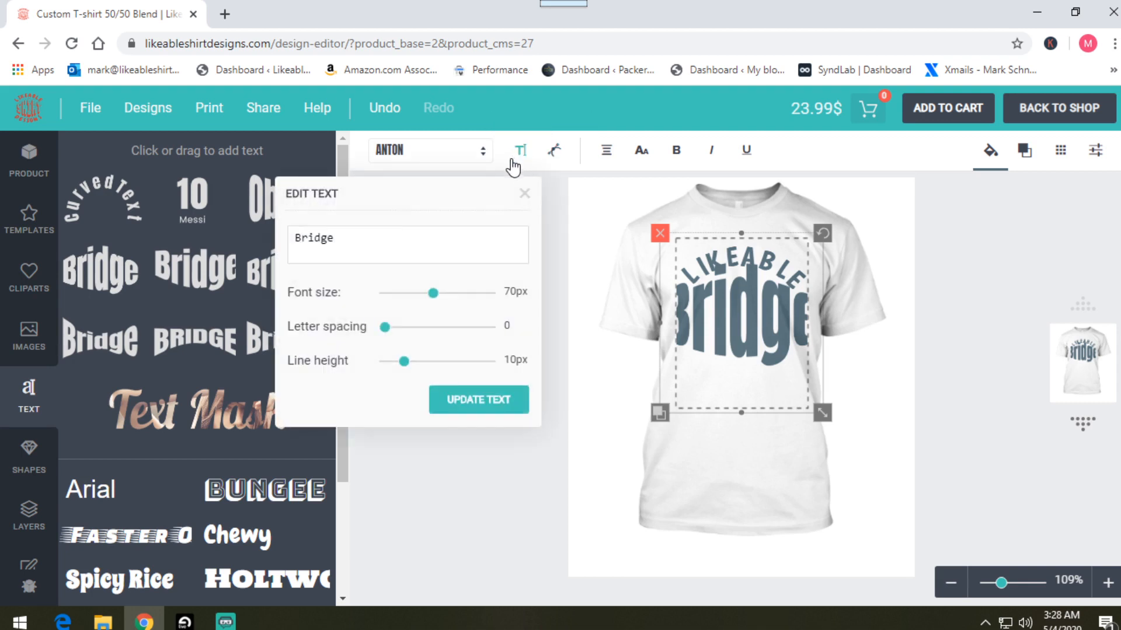
left_click_drag(336, 240, 275, 246)
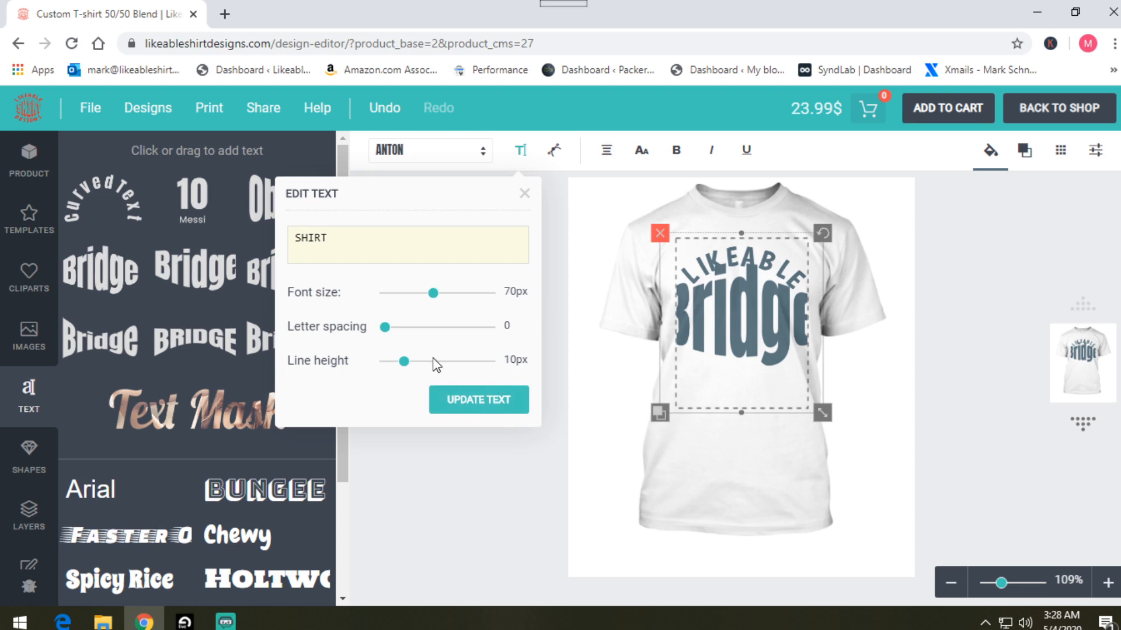
left_click(477, 402)
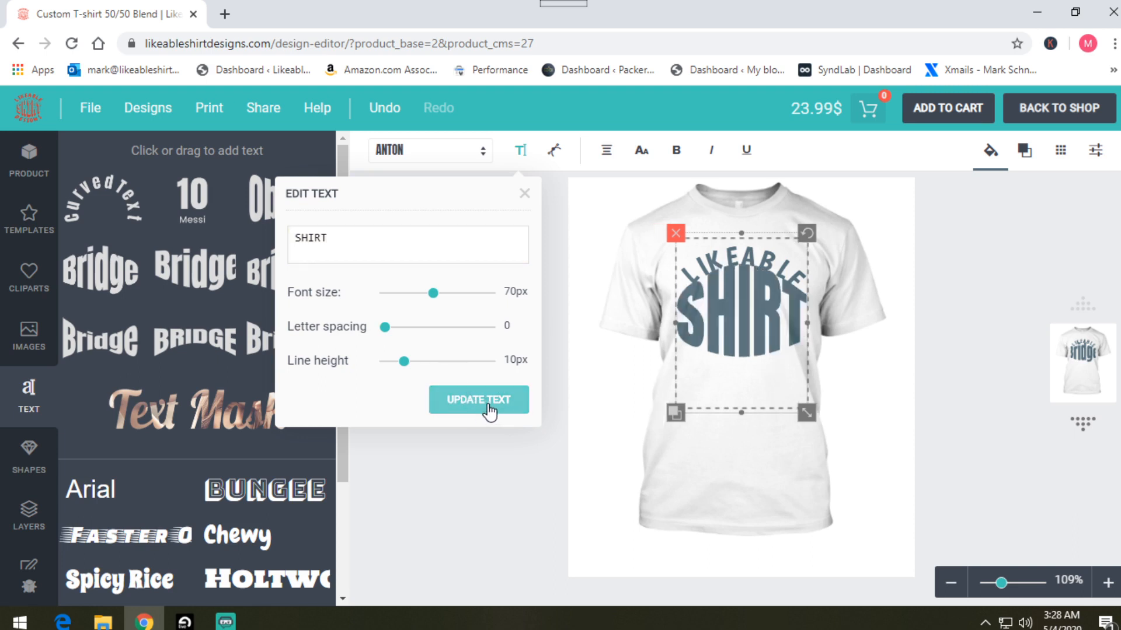
left_click(524, 193)
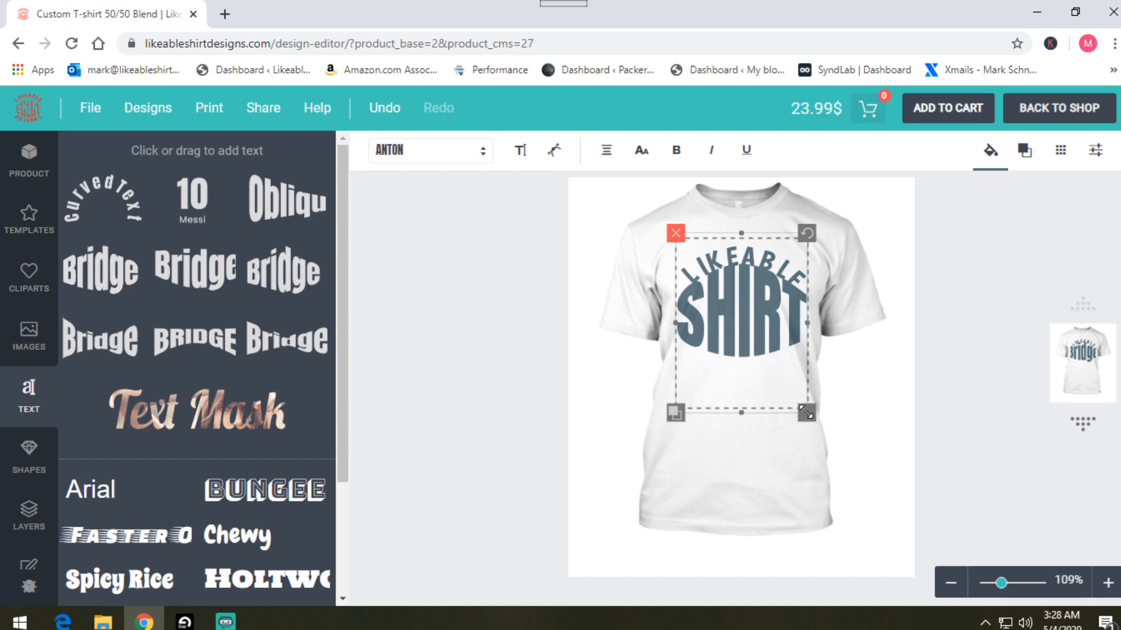
left_click_drag(806, 412, 788, 392)
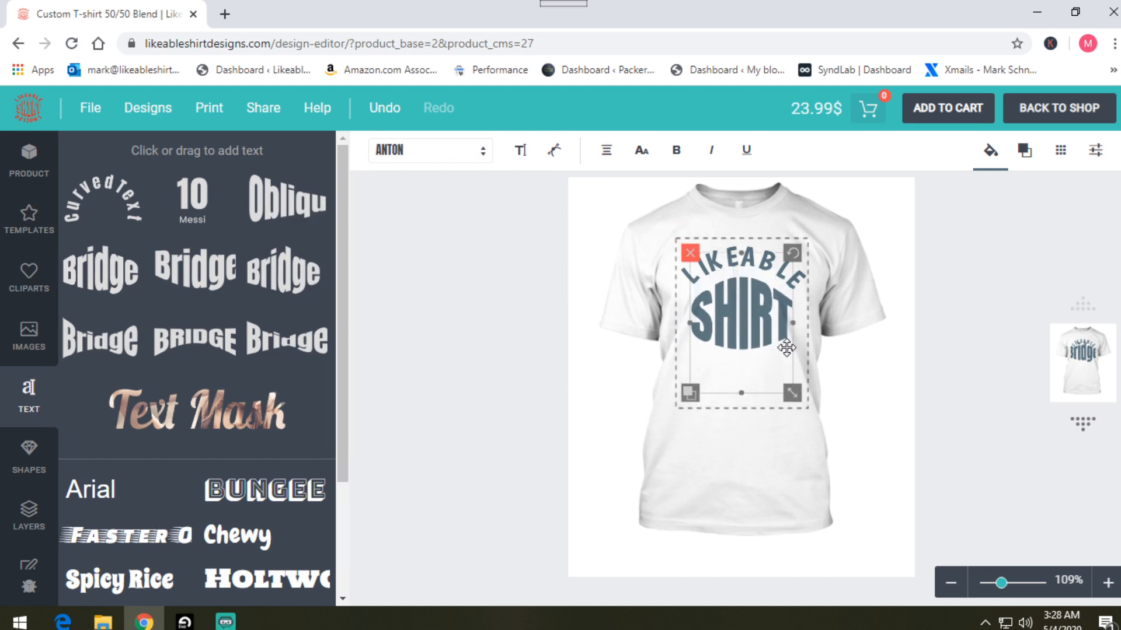
left_click_drag(744, 317, 745, 308)
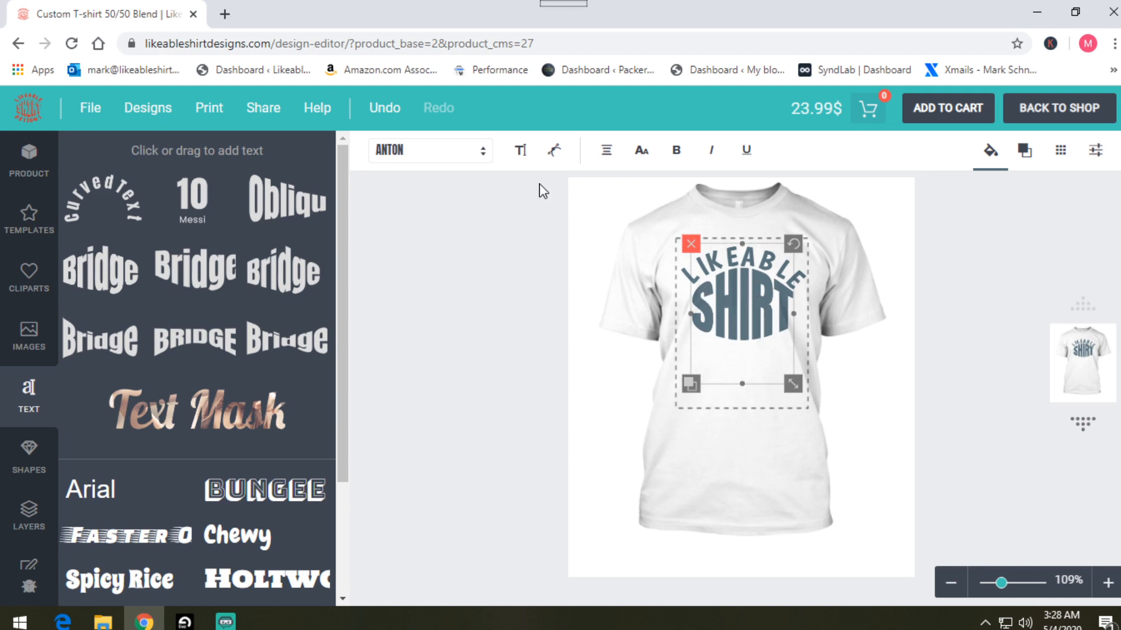
Step: Apply the Bungee Shade font to the SHIRT text and shrink it to fit inside the print area beneath LIKEABLE
left_click(451, 152)
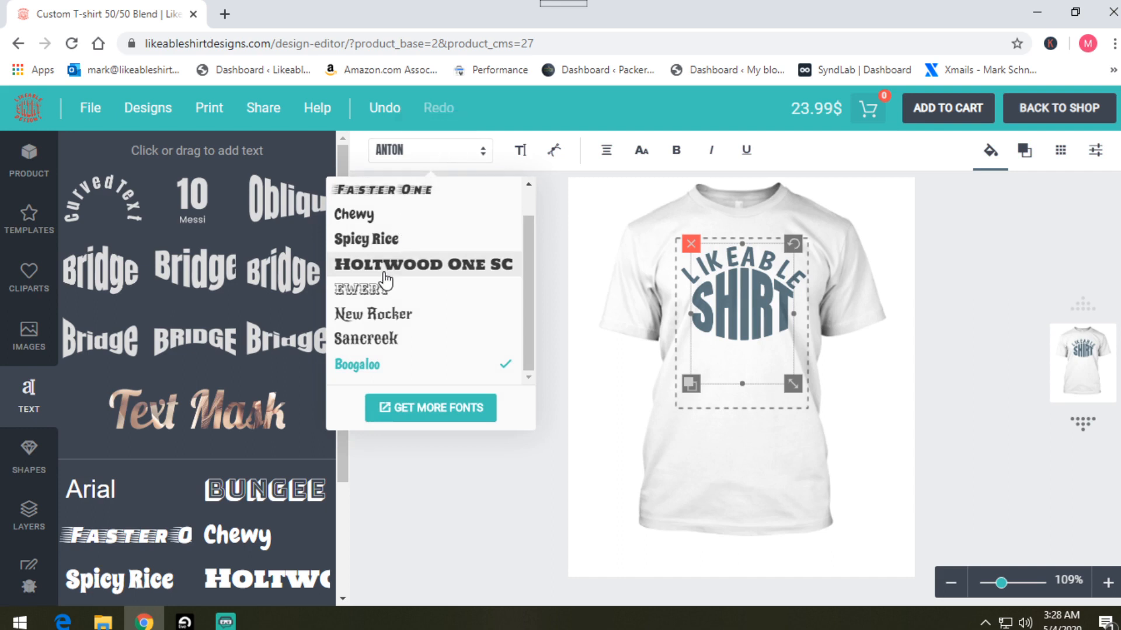
scroll(387, 279, "up", 1)
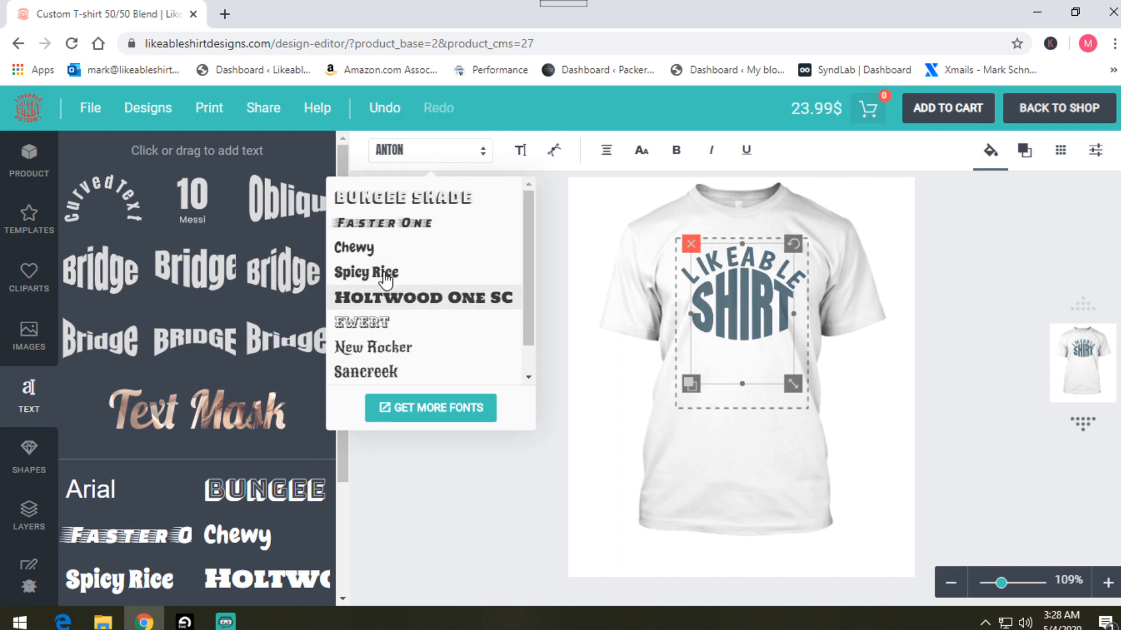
left_click(391, 201)
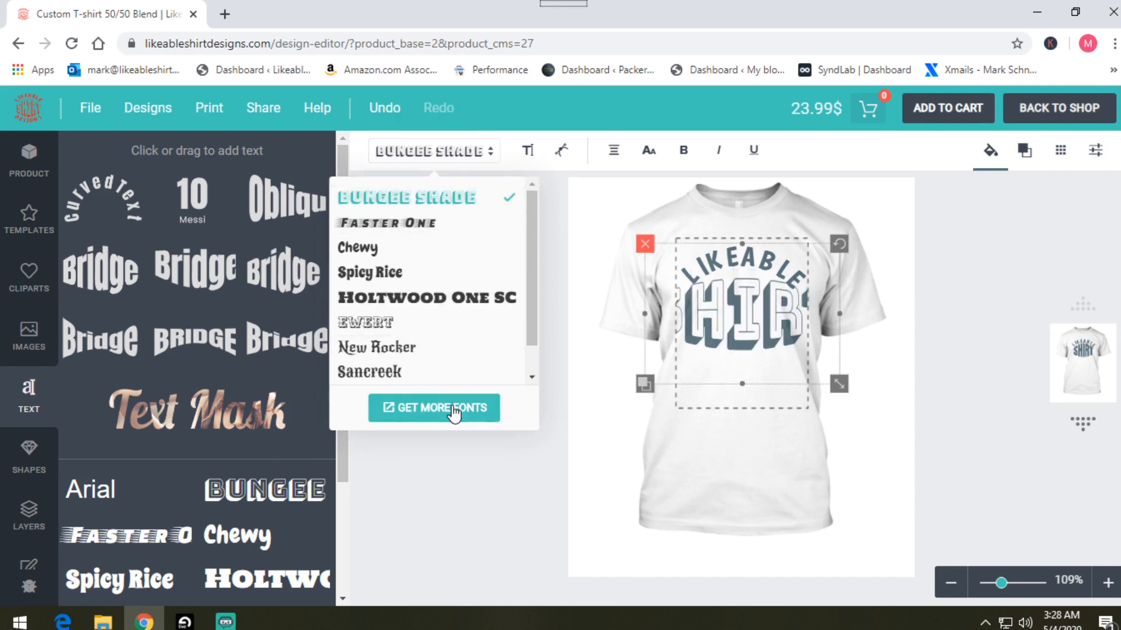
left_click(760, 317)
left_click_drag(840, 383, 740, 396)
left_click_drag(804, 312, 746, 315)
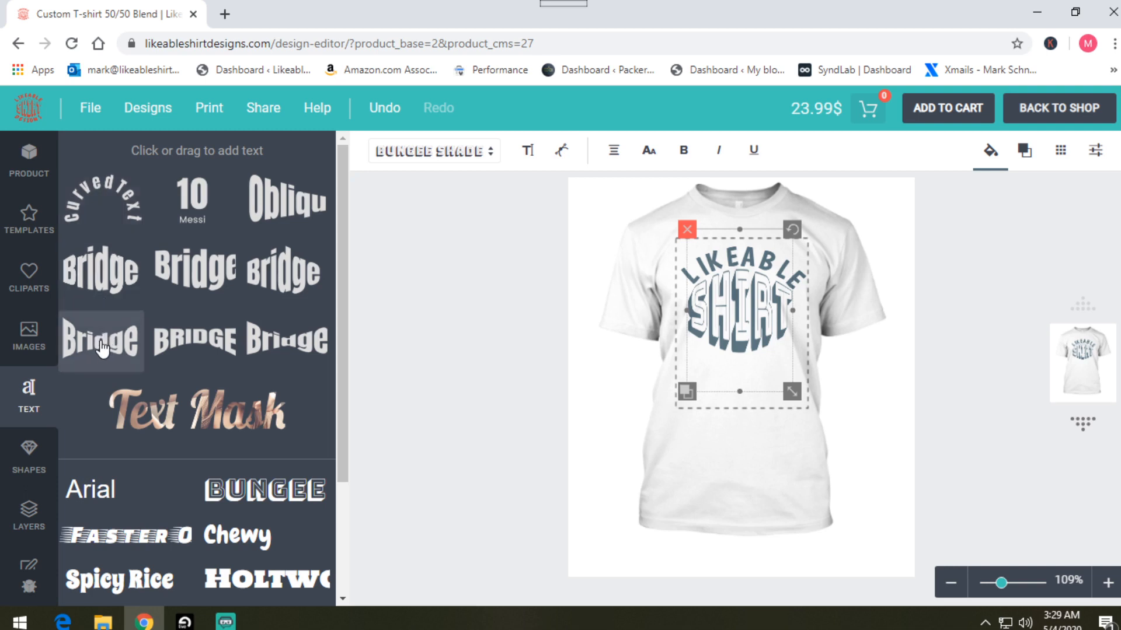
Step: Add the fourth Bridge text style to the shirt and change its wording to DESIGNS
left_click(103, 348)
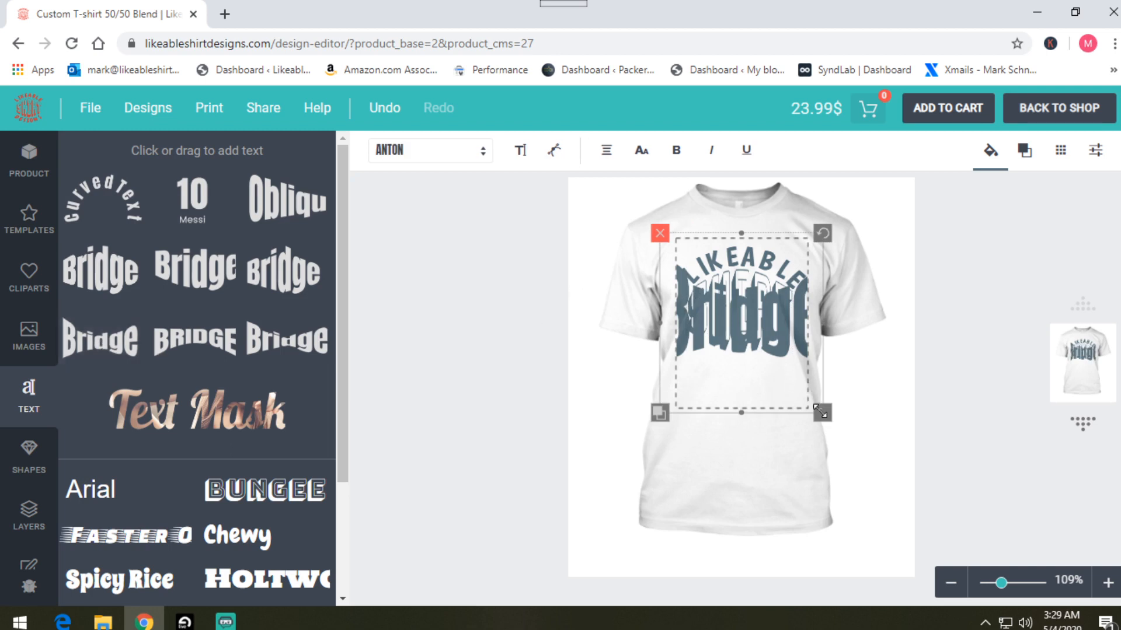
left_click(520, 152)
left_click_drag(346, 240, 303, 239)
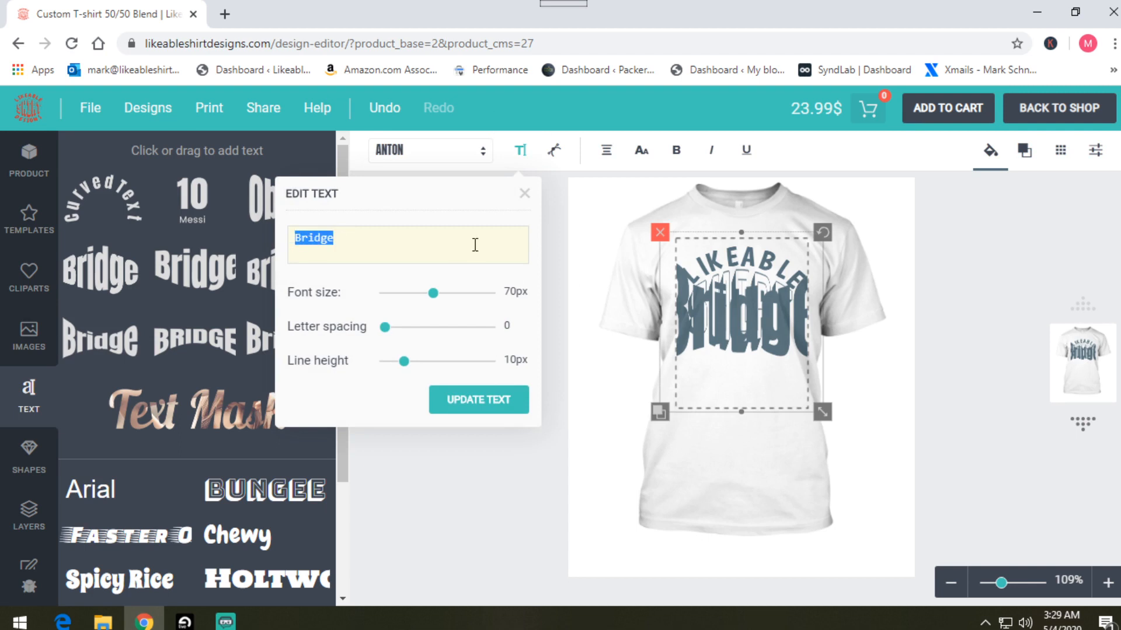
type("D")
left_click(457, 401)
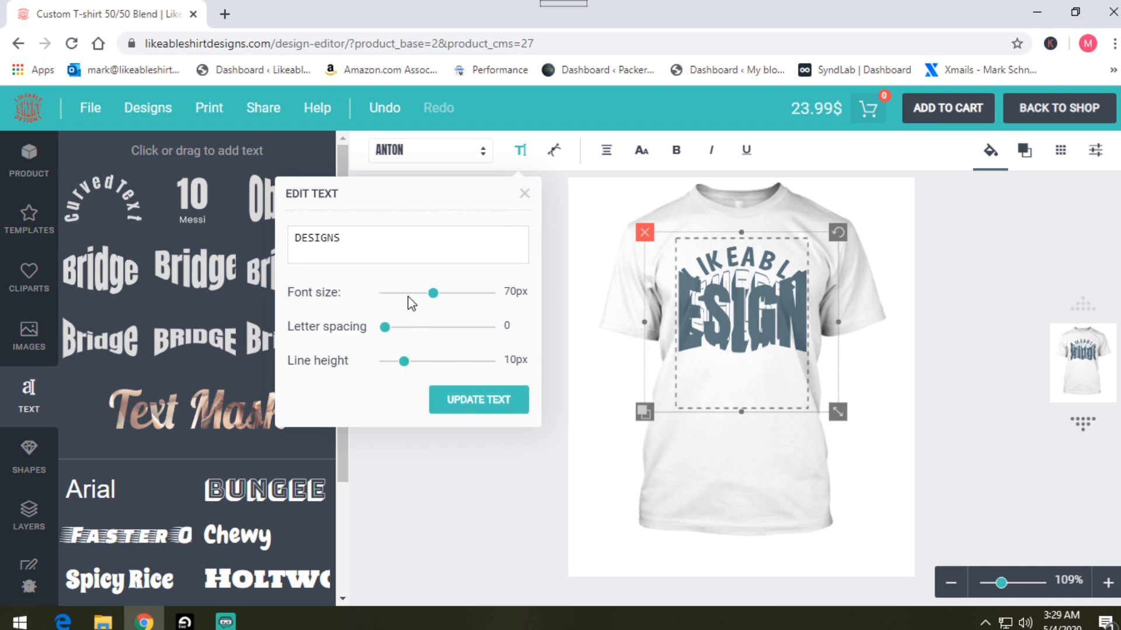
left_click(525, 194)
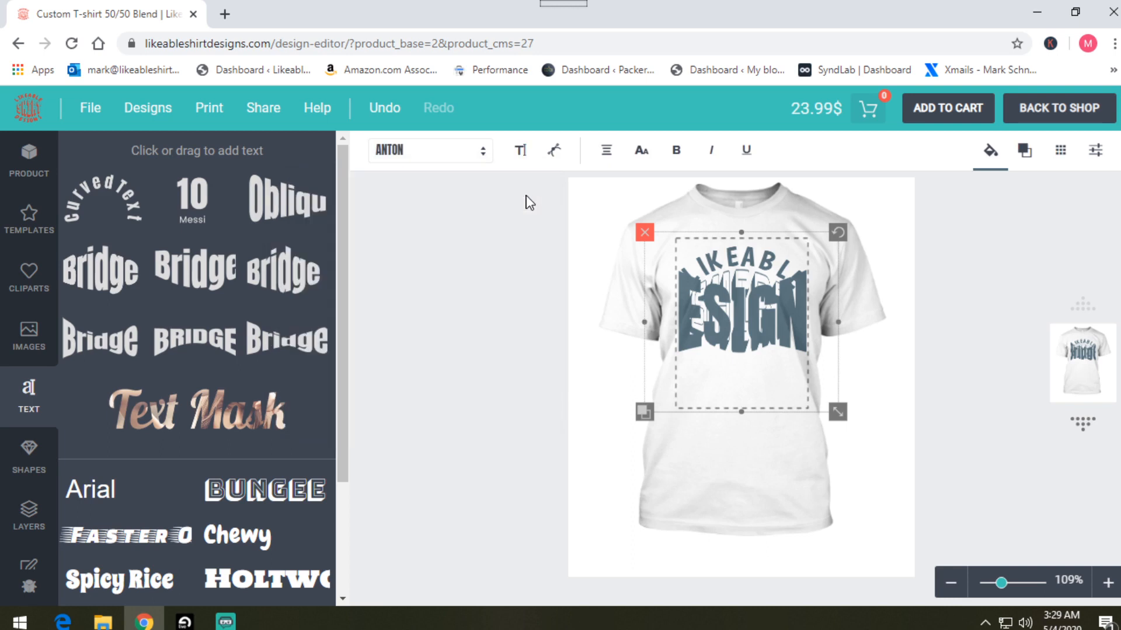
Step: Set the DESIGNS text's bridge curve to 54 and offset to 59, and fit it within the print area below SHIRT
left_click(554, 154)
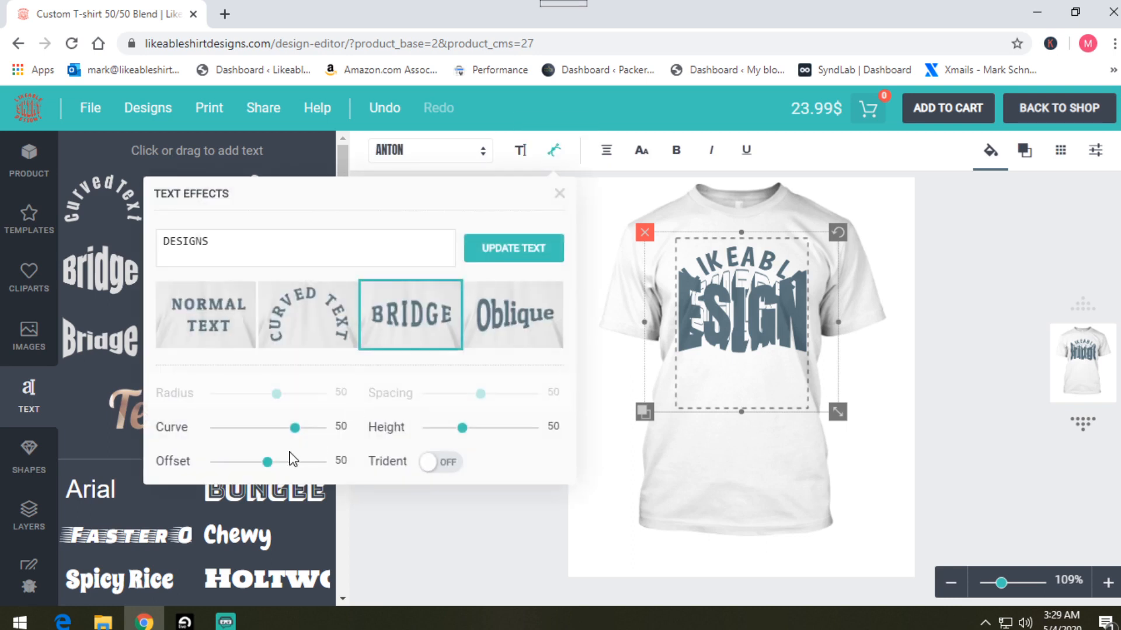
left_click_drag(295, 433, 278, 468)
left_click_drag(838, 409, 791, 393)
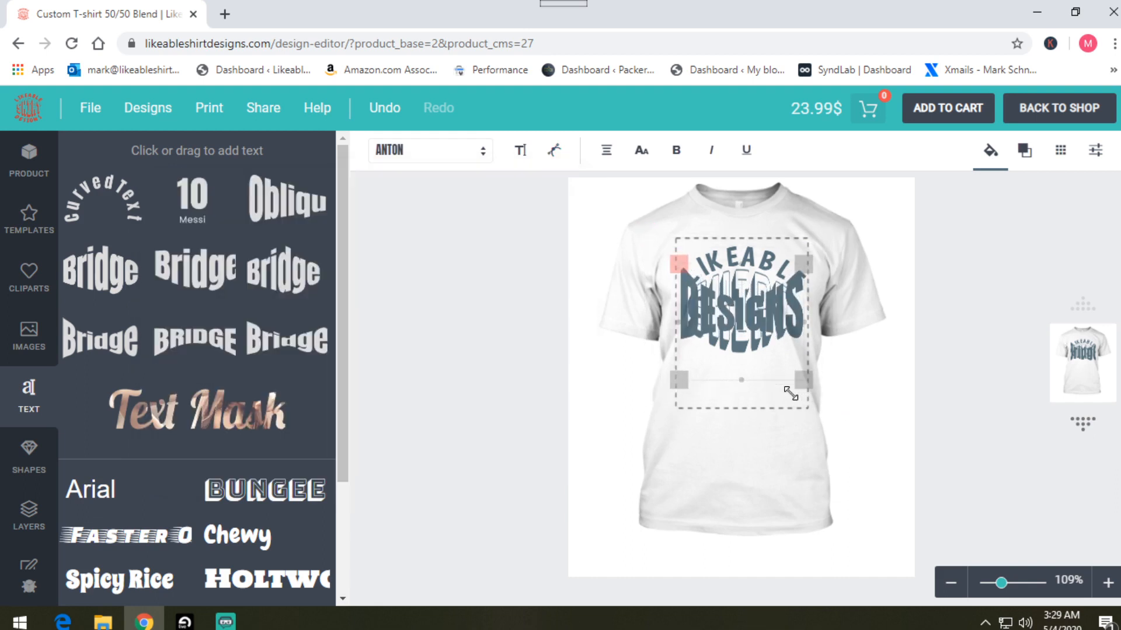
left_click_drag(736, 309, 737, 365)
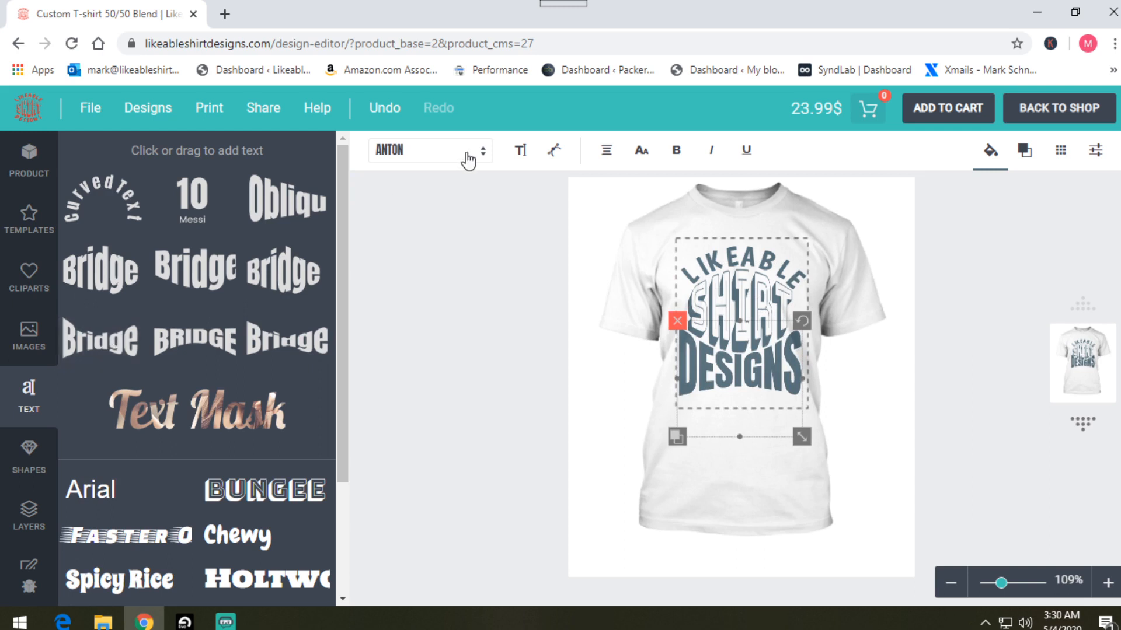
Step: Try a bridge offset of 76 on the DESIGNS text moved down below SHIRT, and delete the text
left_click(555, 153)
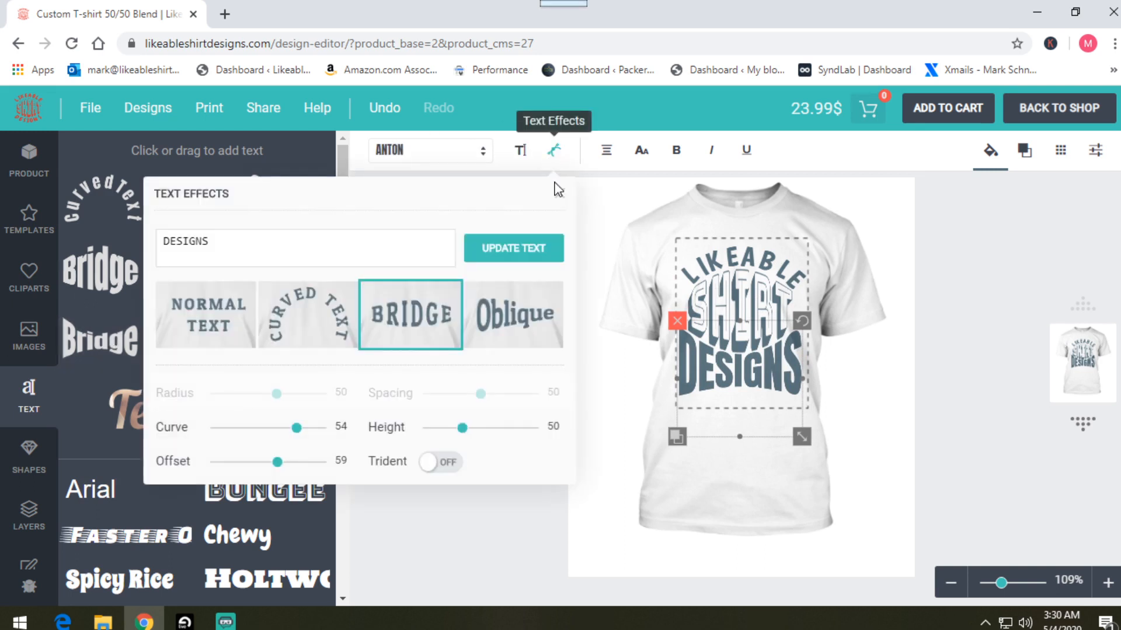
left_click_drag(279, 467, 296, 482)
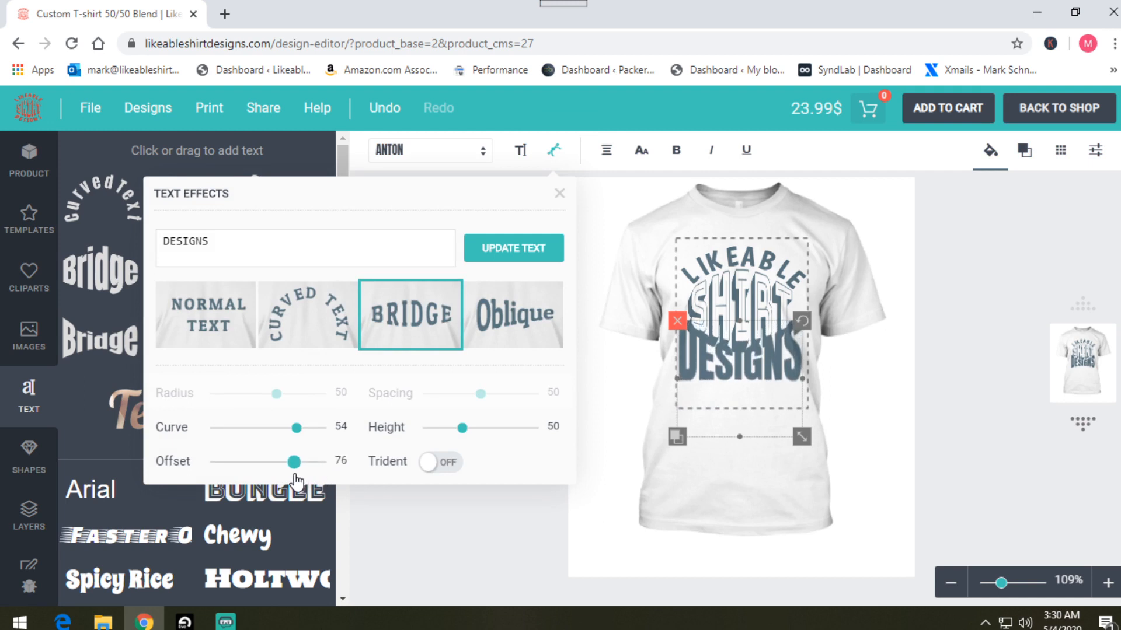
left_click(559, 193)
left_click_drag(744, 357, 743, 370)
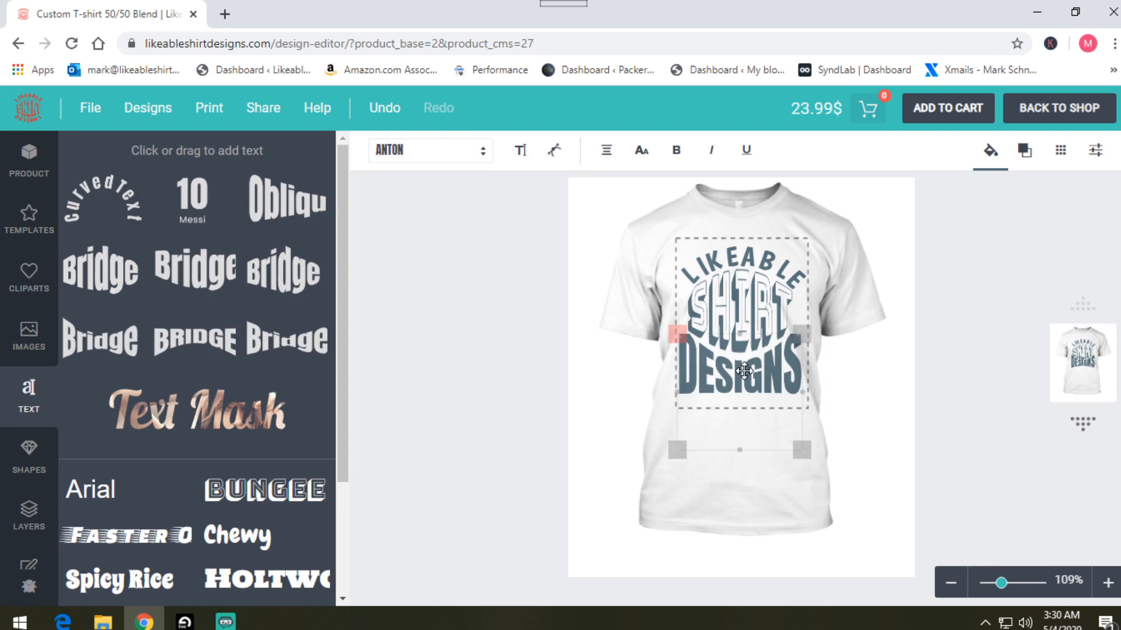
left_click_drag(743, 371, 744, 371)
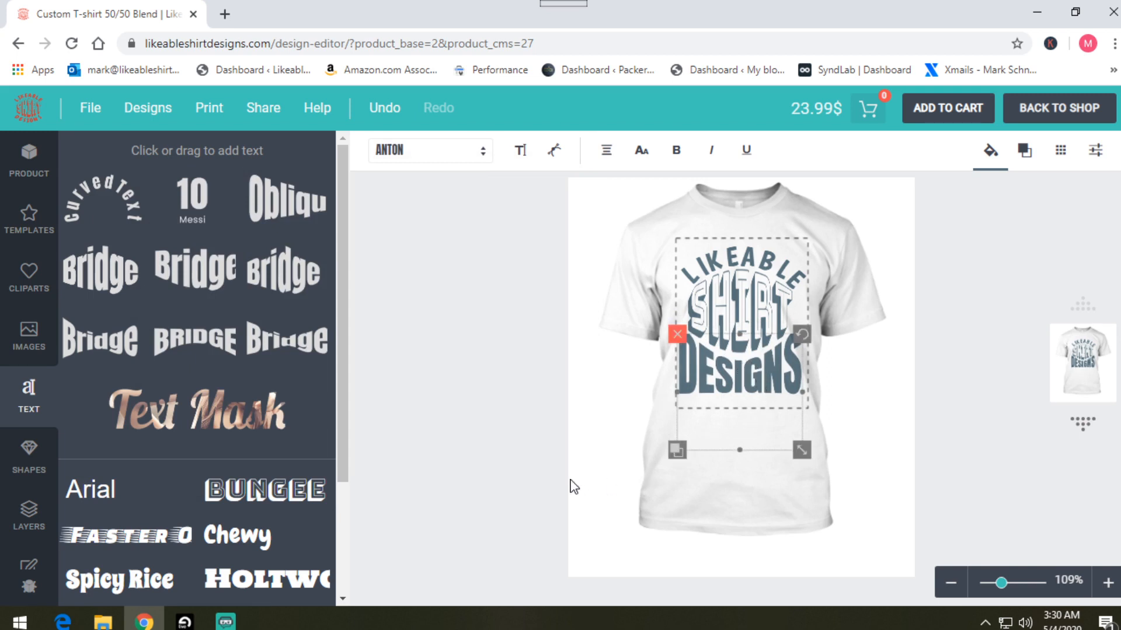
left_click(677, 337)
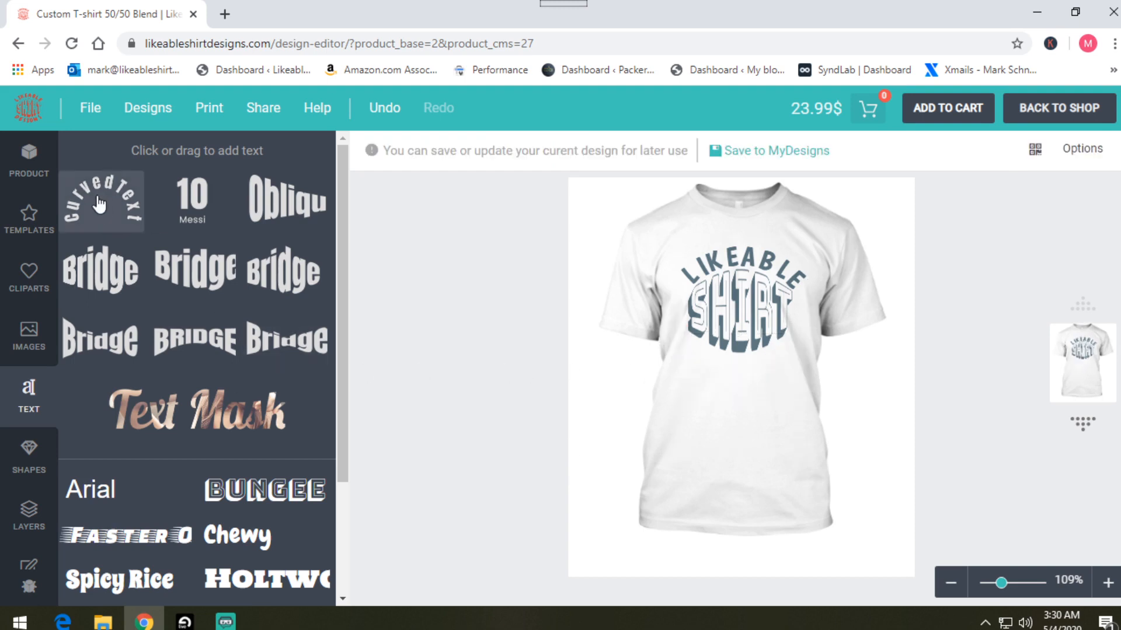
Step: Add a curved text to the shirt and change its wording to DESIGNS
left_click(139, 215)
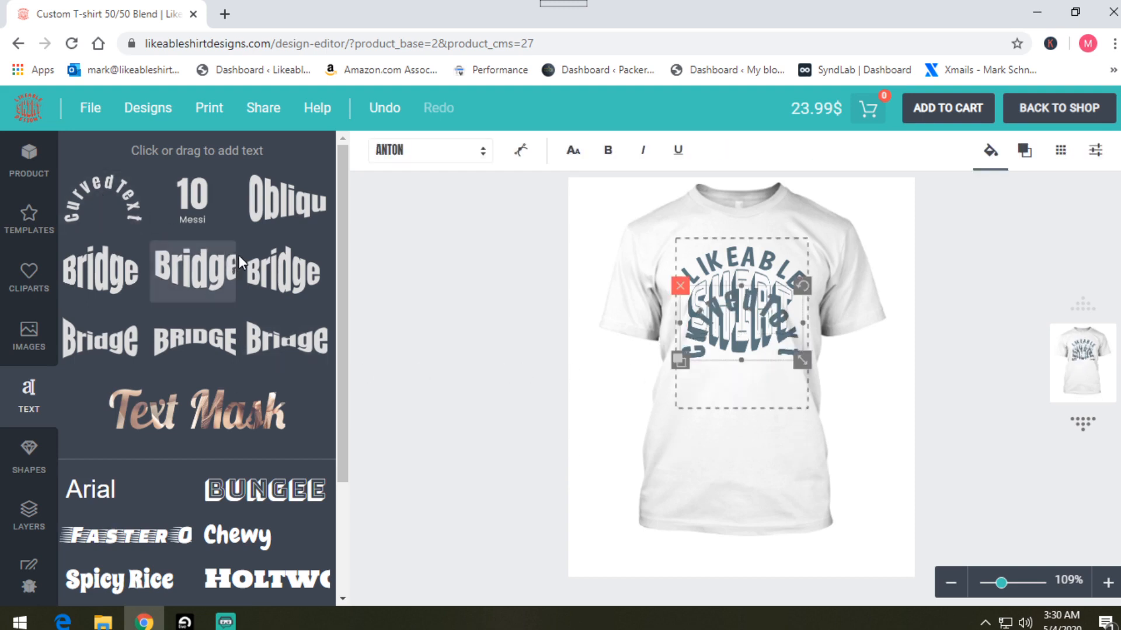
left_click(521, 152)
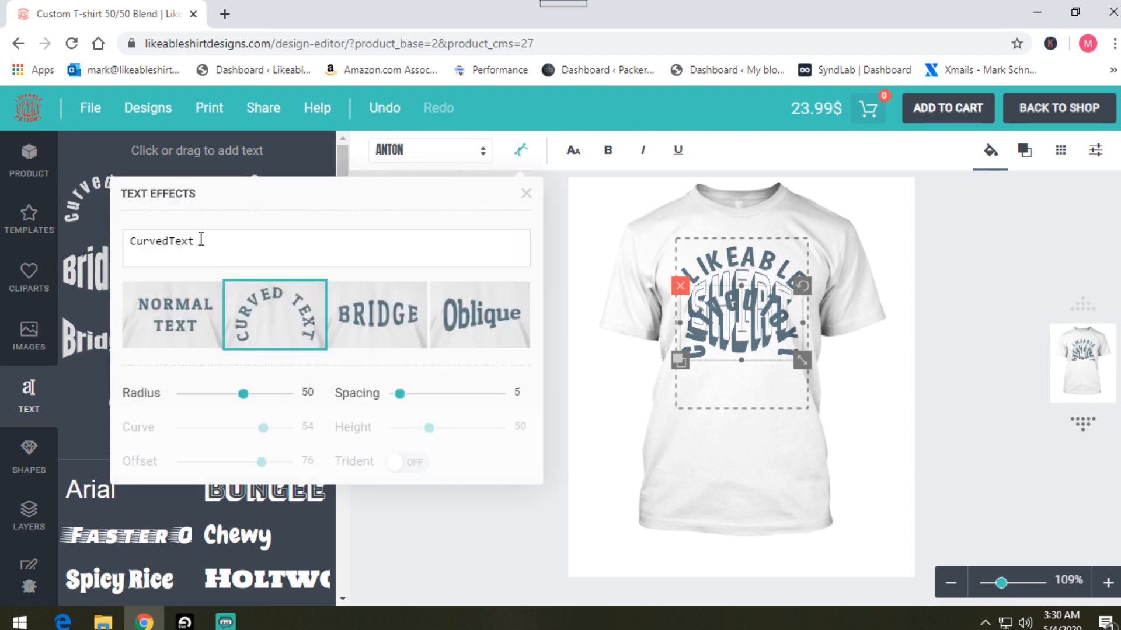
left_click_drag(201, 240, 122, 253)
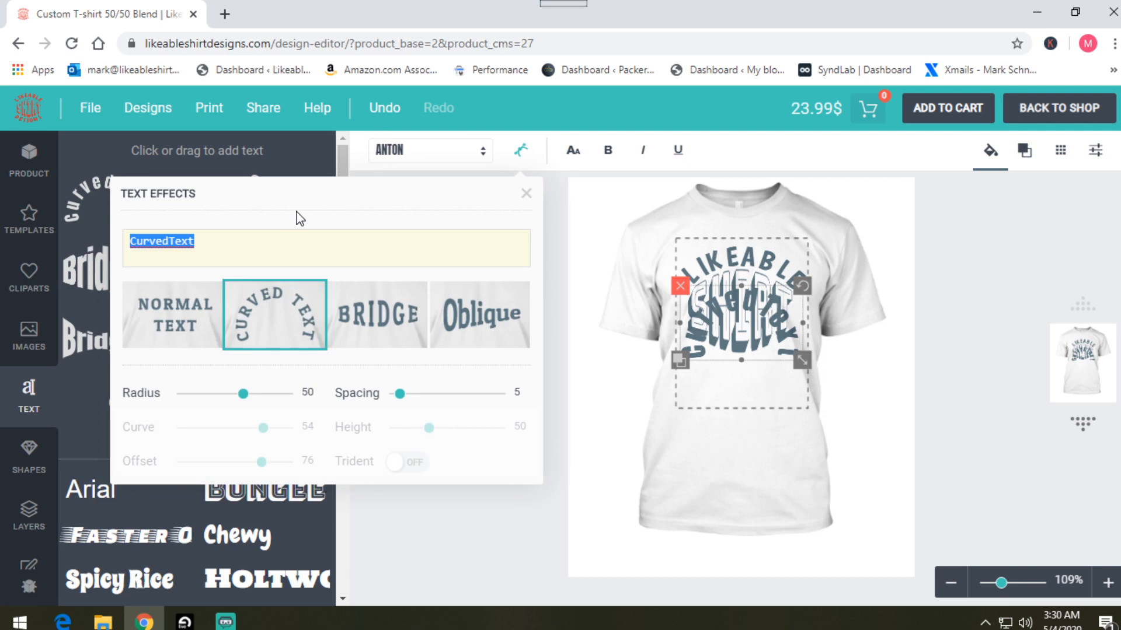
type("DESI")
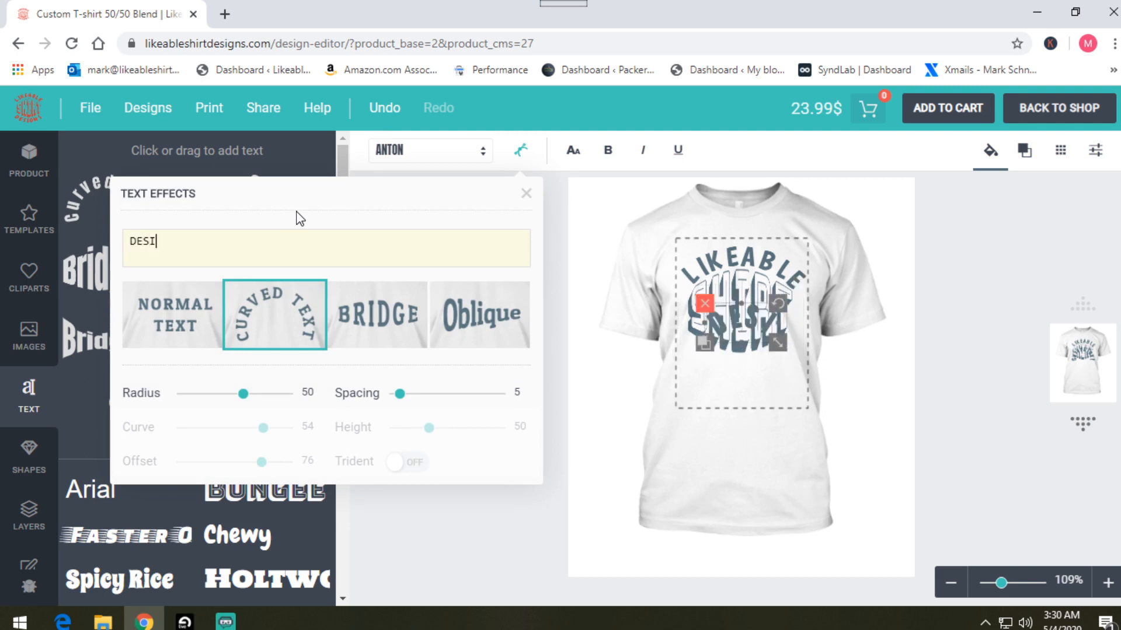
type("GNS")
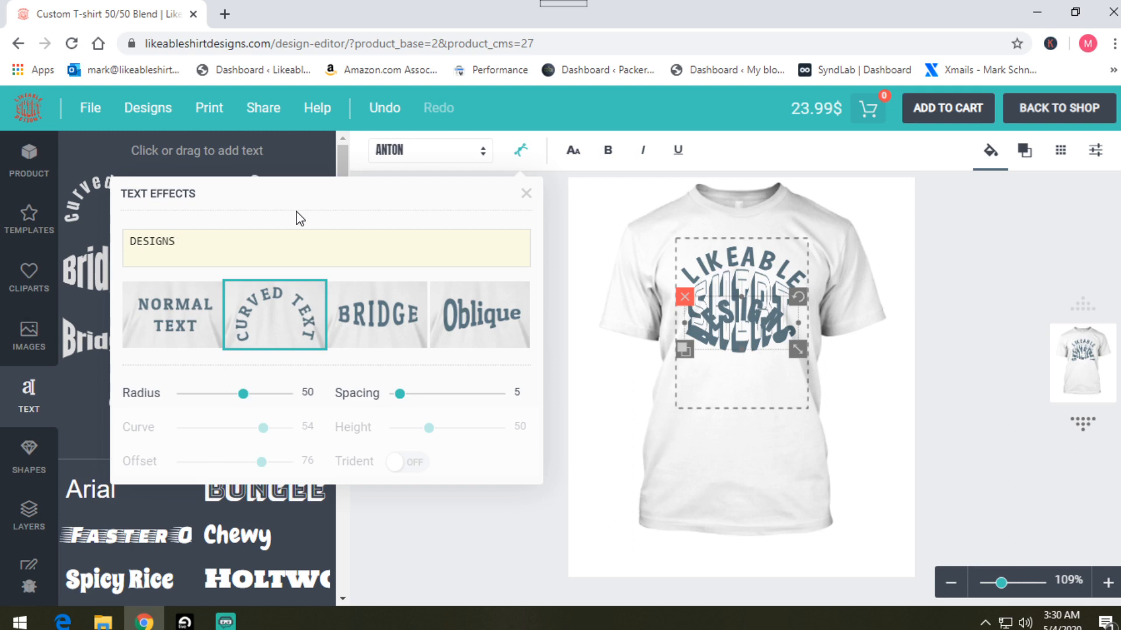
Step: Set the curved DESIGNS text's radius to -93 and fit it directly beneath SHIRT
left_click_drag(243, 395, 221, 405)
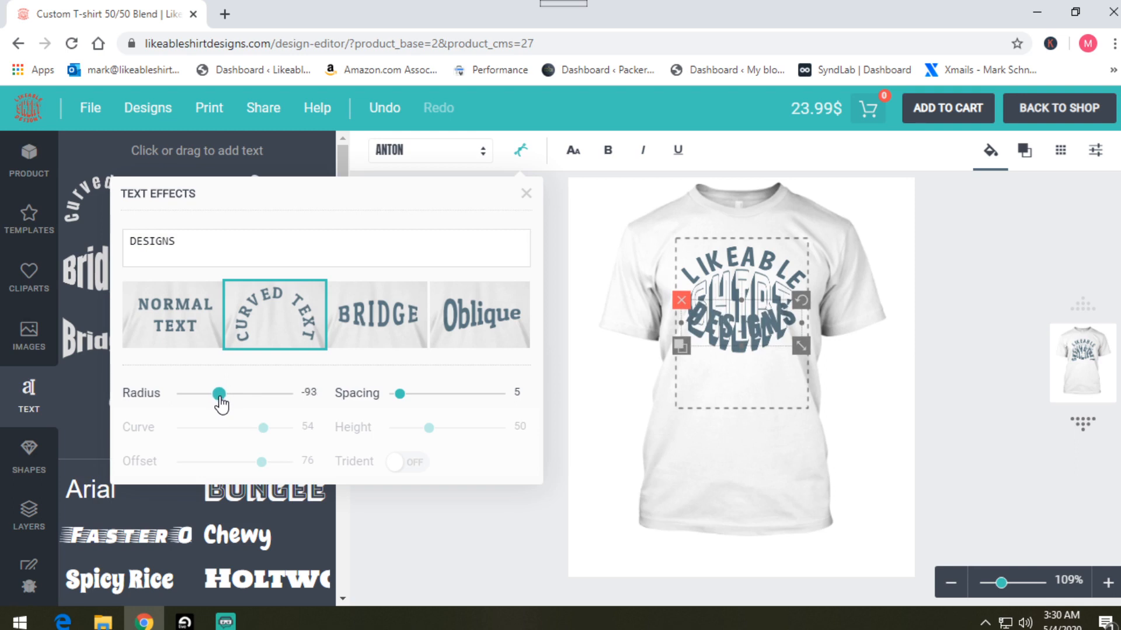
left_click_drag(734, 319, 732, 361)
left_click_drag(800, 363, 797, 364)
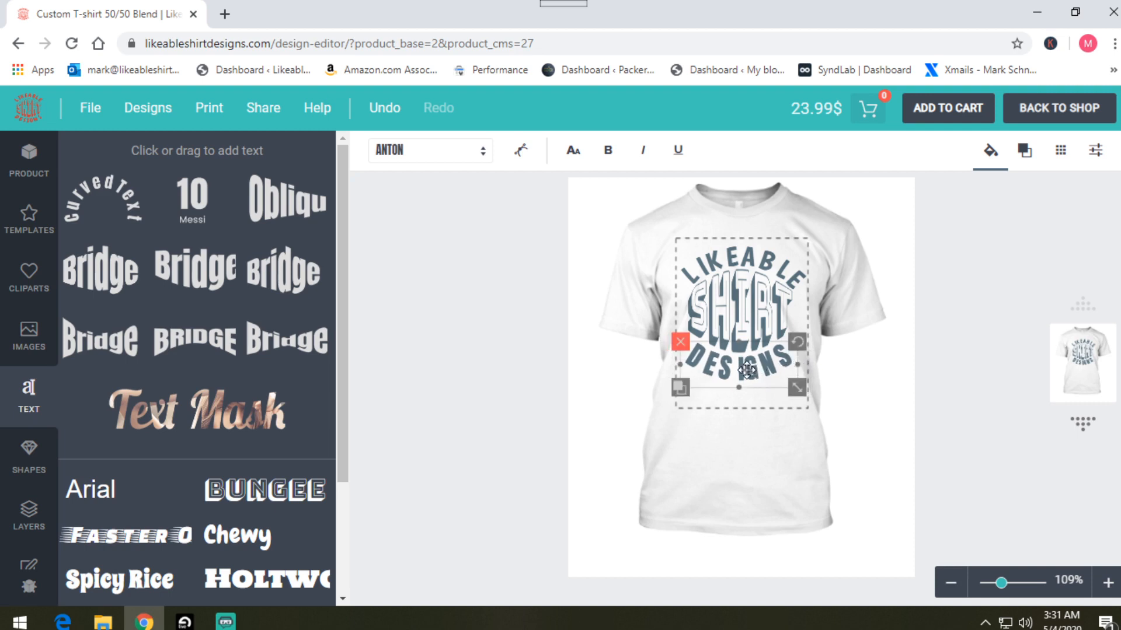
Step: Apply the Boogaloo font to the curved DESIGNS text and move it slightly up toward SHIRT
left_click(444, 153)
scroll(418, 332, "down", 1)
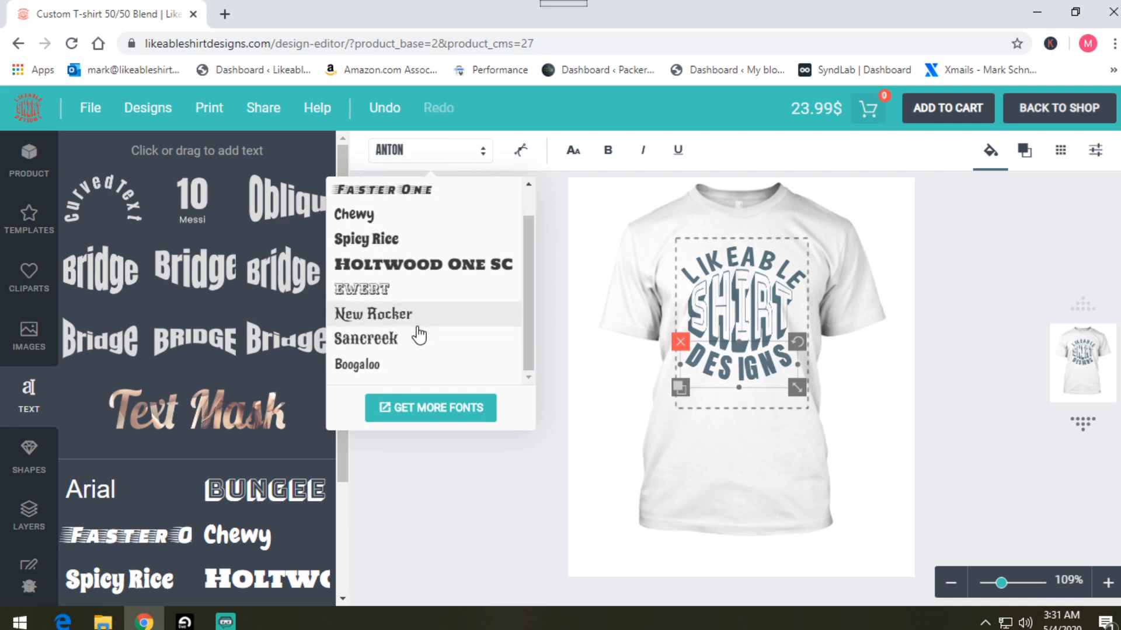
left_click(357, 366)
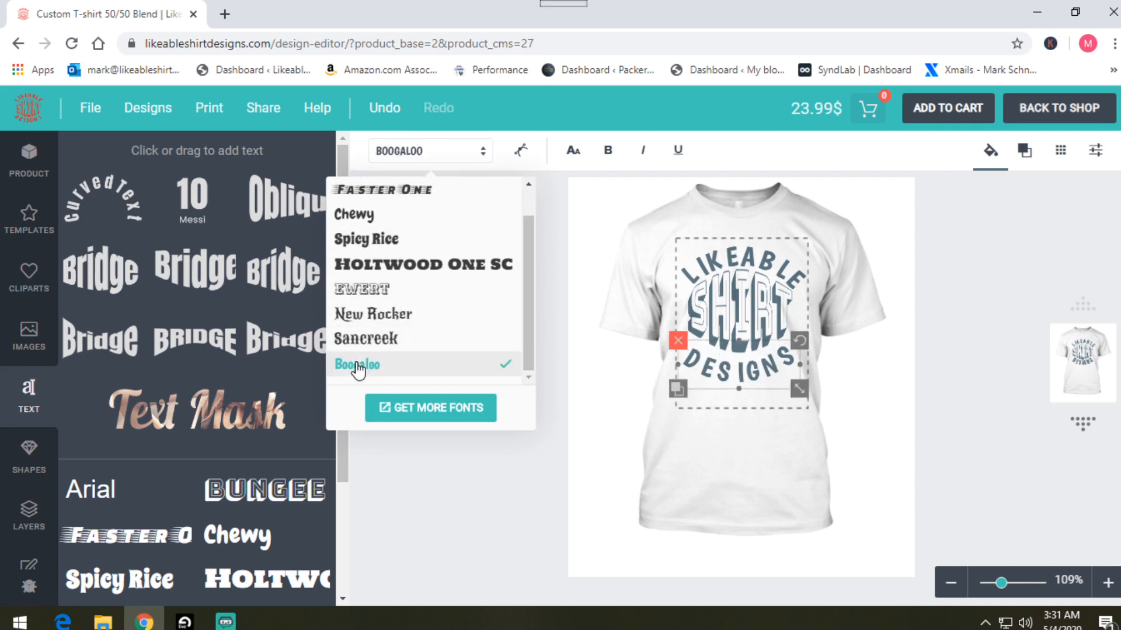
left_click_drag(735, 368, 737, 365)
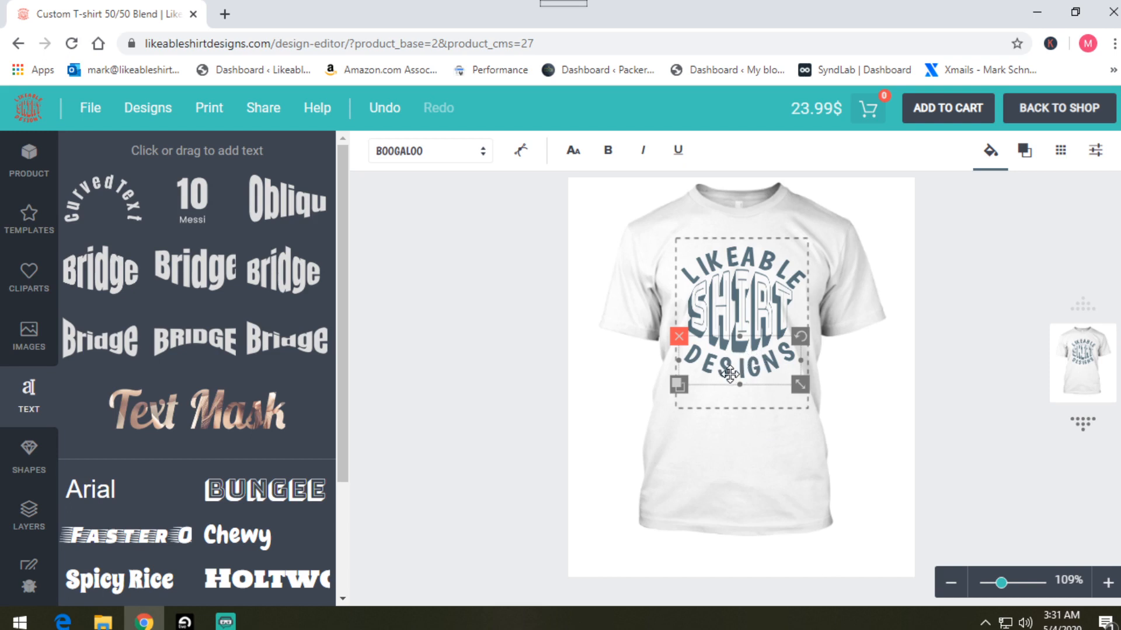
Step: Set the fill color of the DESIGNS text to red #dd3333
left_click(992, 155)
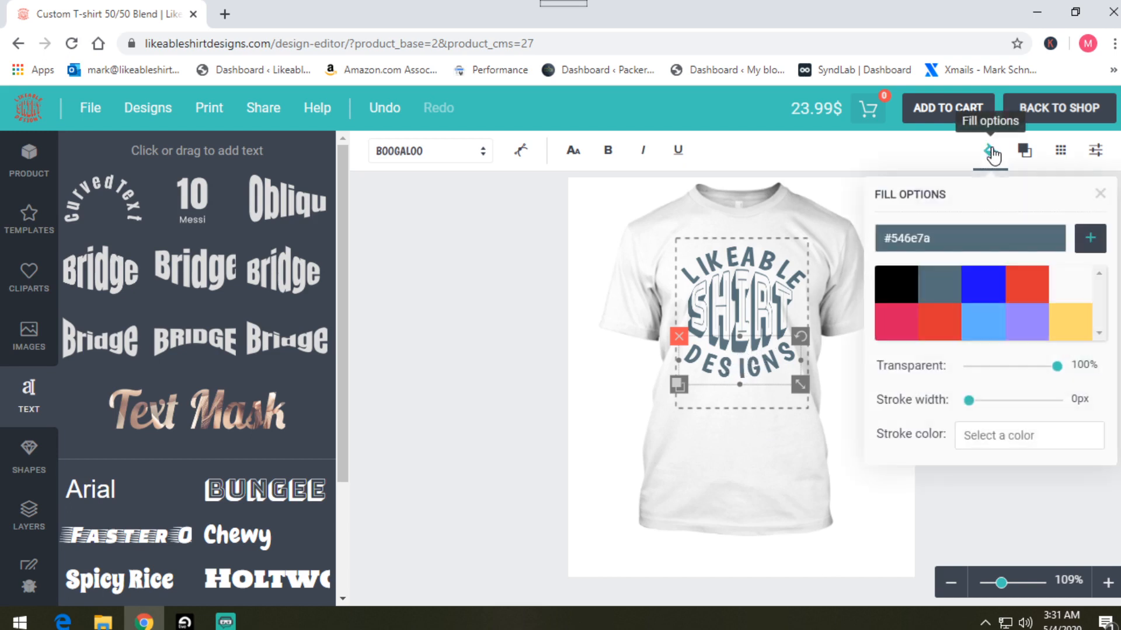
left_click(1025, 288)
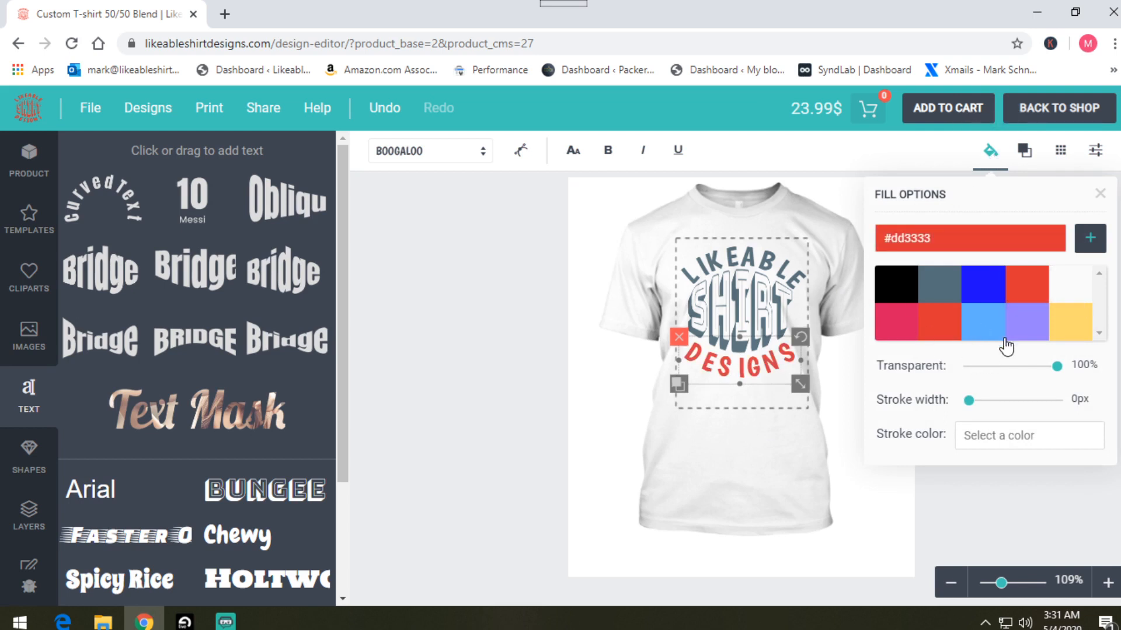
Step: Set the stroke color of the curved DESIGNS text to white #ffffff
left_click(982, 437)
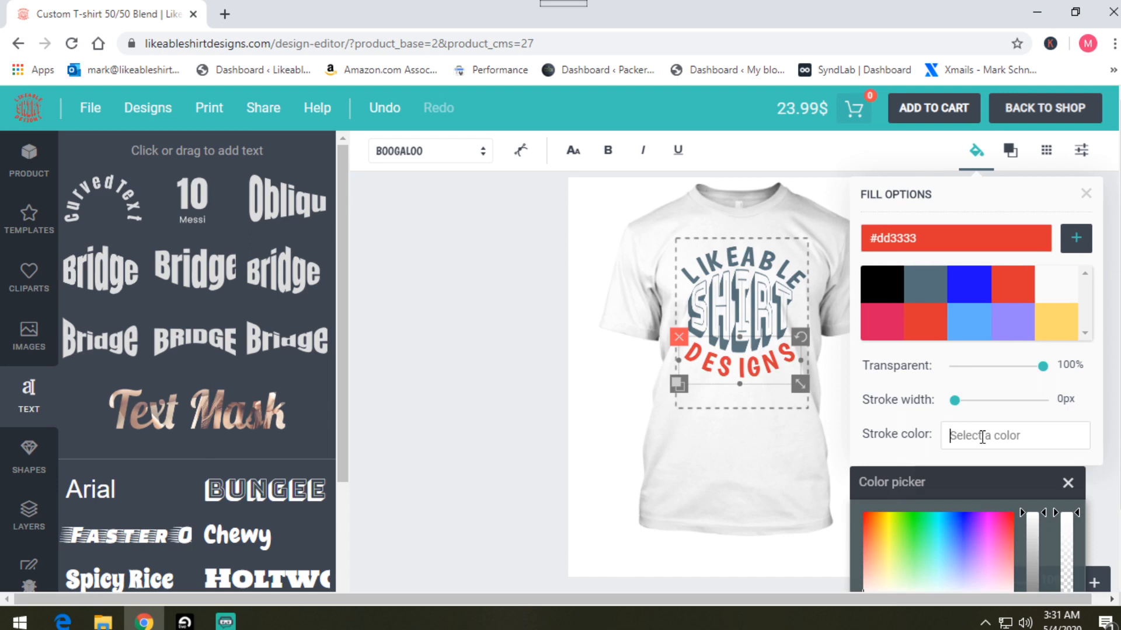
scroll(984, 442, "down", 2)
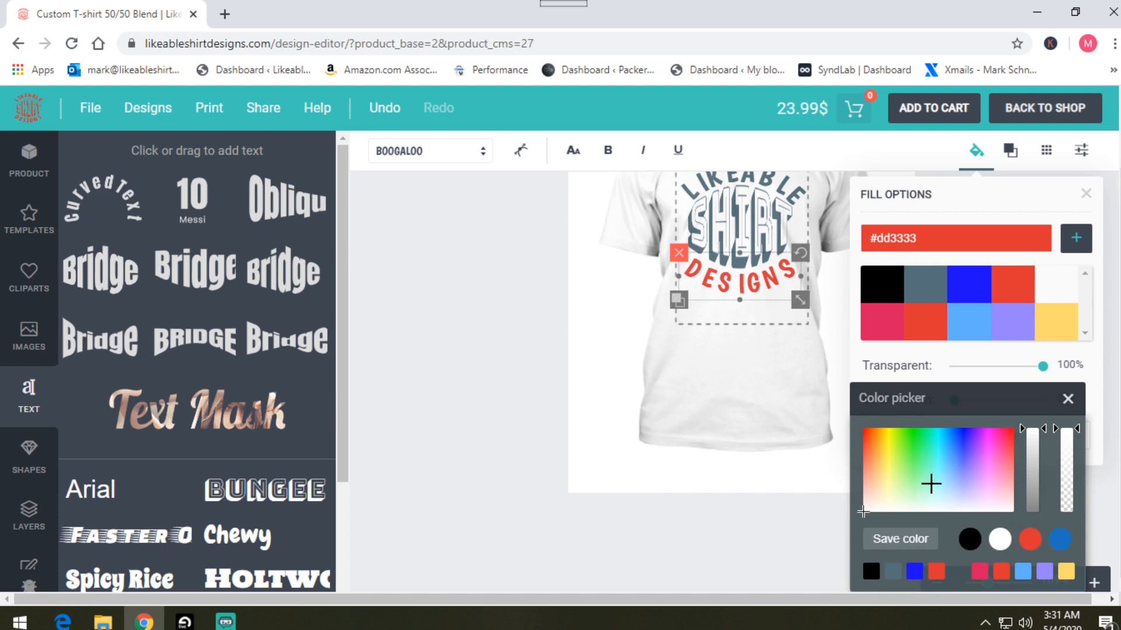
mouse_move(1024, 434)
left_mouse_down()
mouse_move(1026, 513)
mouse_move(1026, 430)
mouse_move(1047, 436)
left_mouse_up()
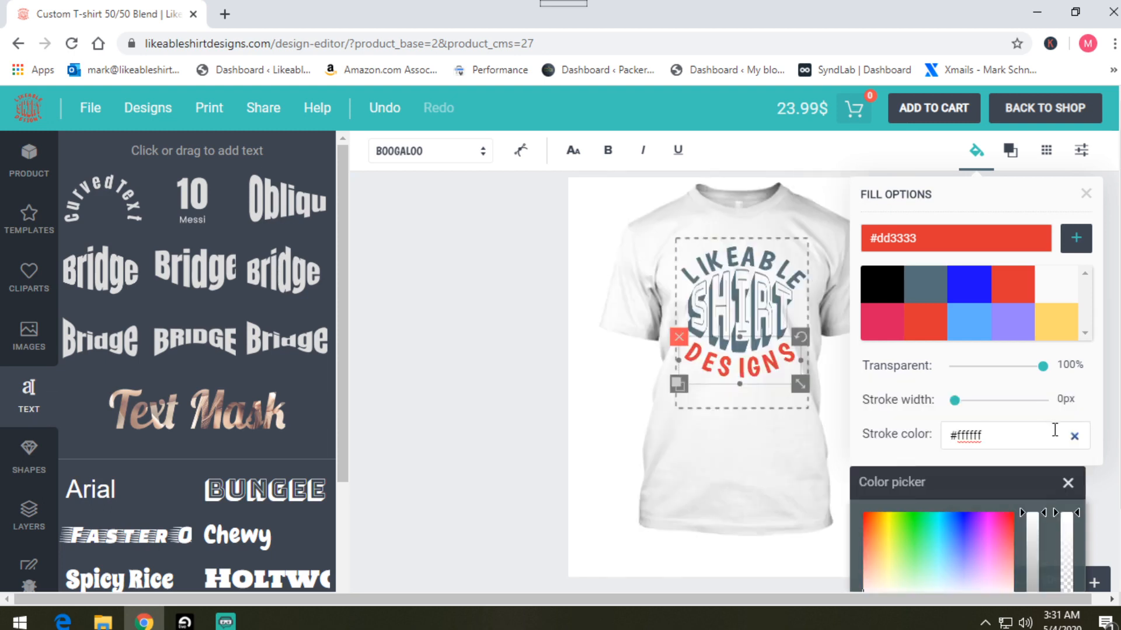
left_click(1054, 520)
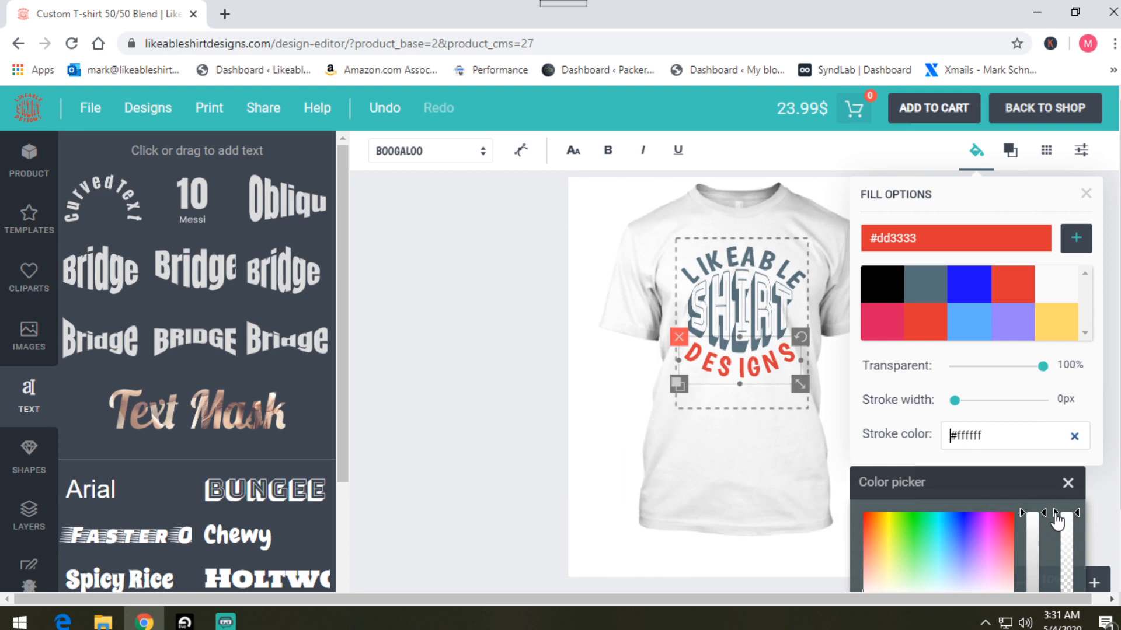
scroll(1057, 522, "down", 1)
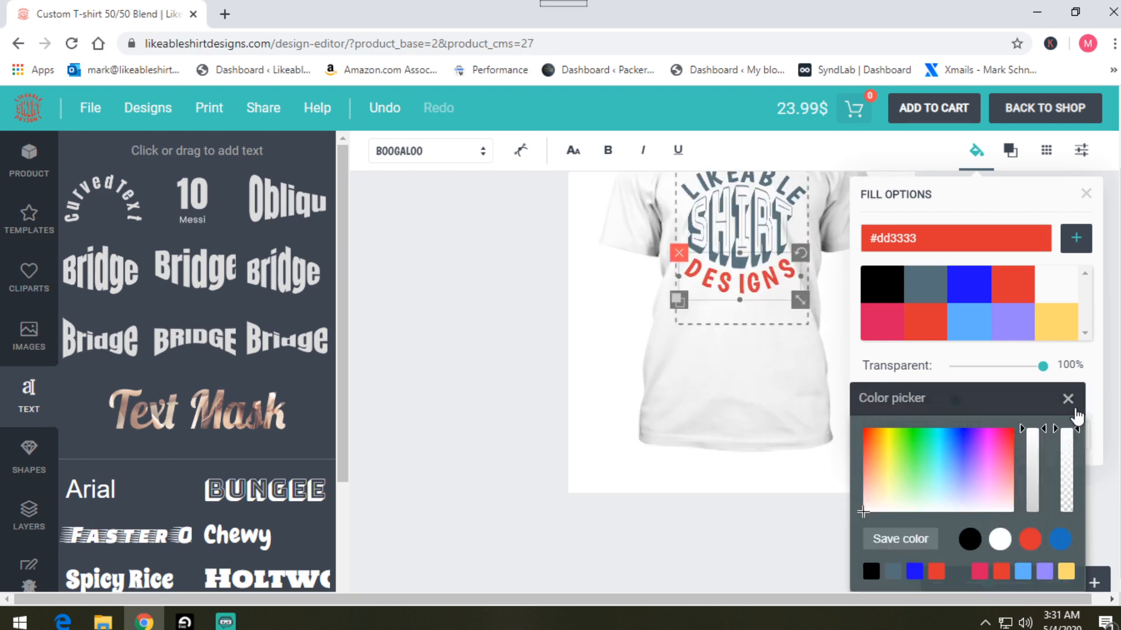
left_click(1068, 402)
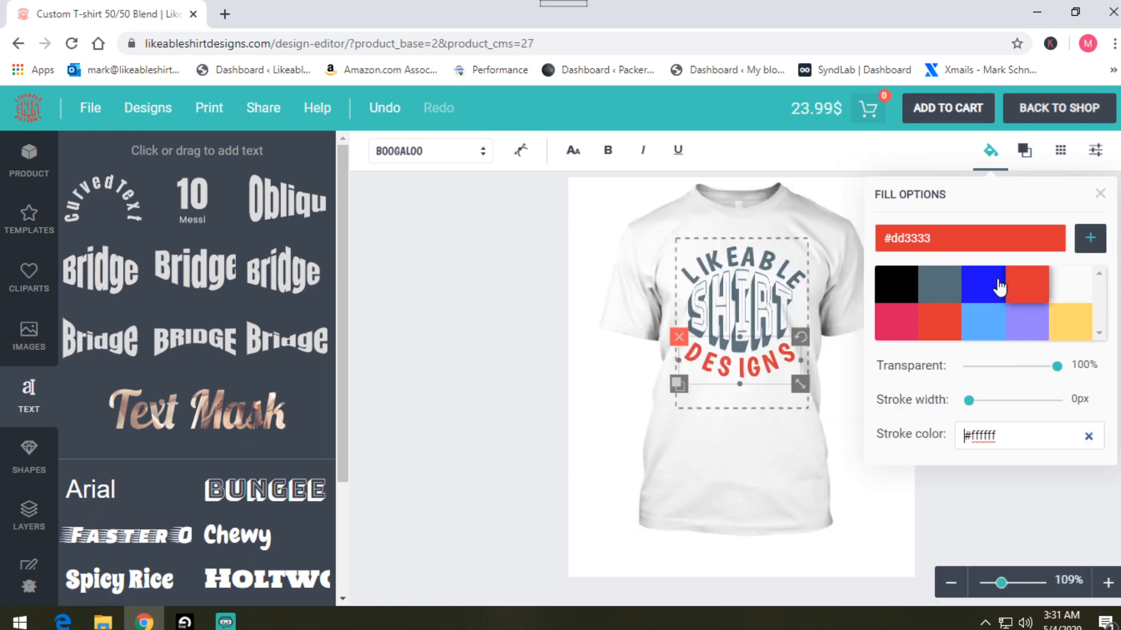
left_click(1100, 193)
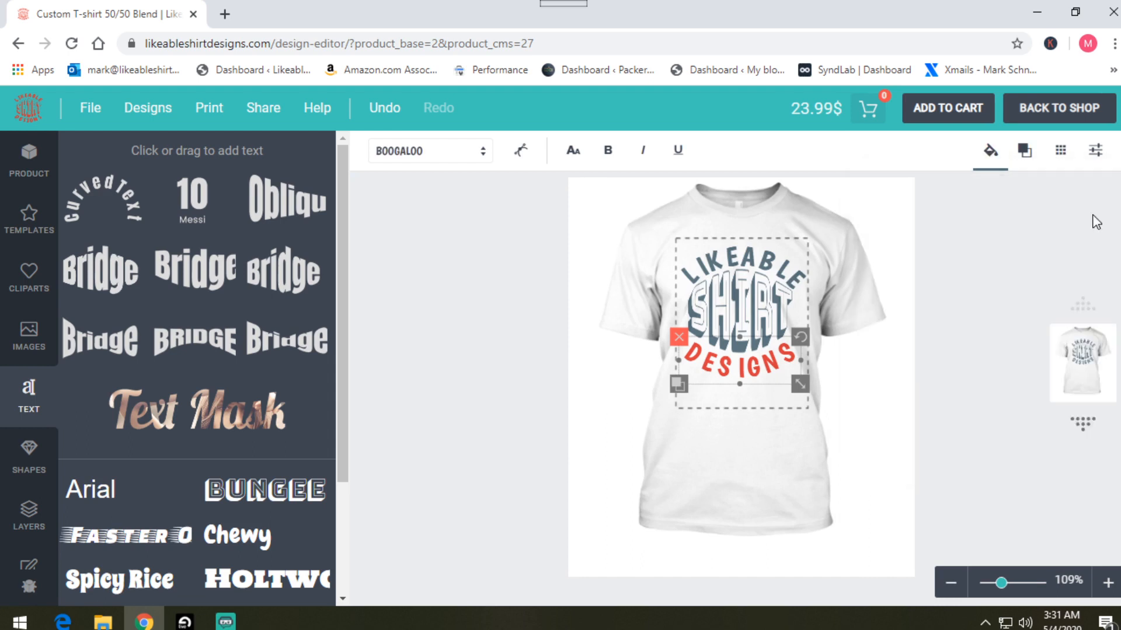
Step: Set the fill color of the bridge-shaped SHIRT text to red #dd3333
left_click(737, 313)
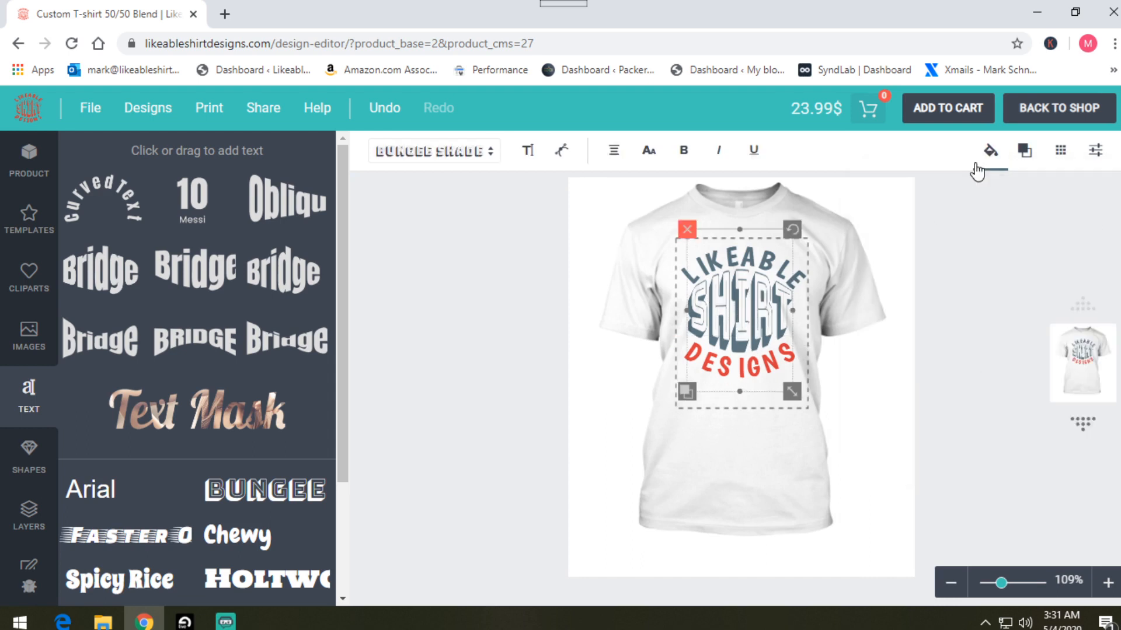
left_click(990, 150)
left_click(1019, 287)
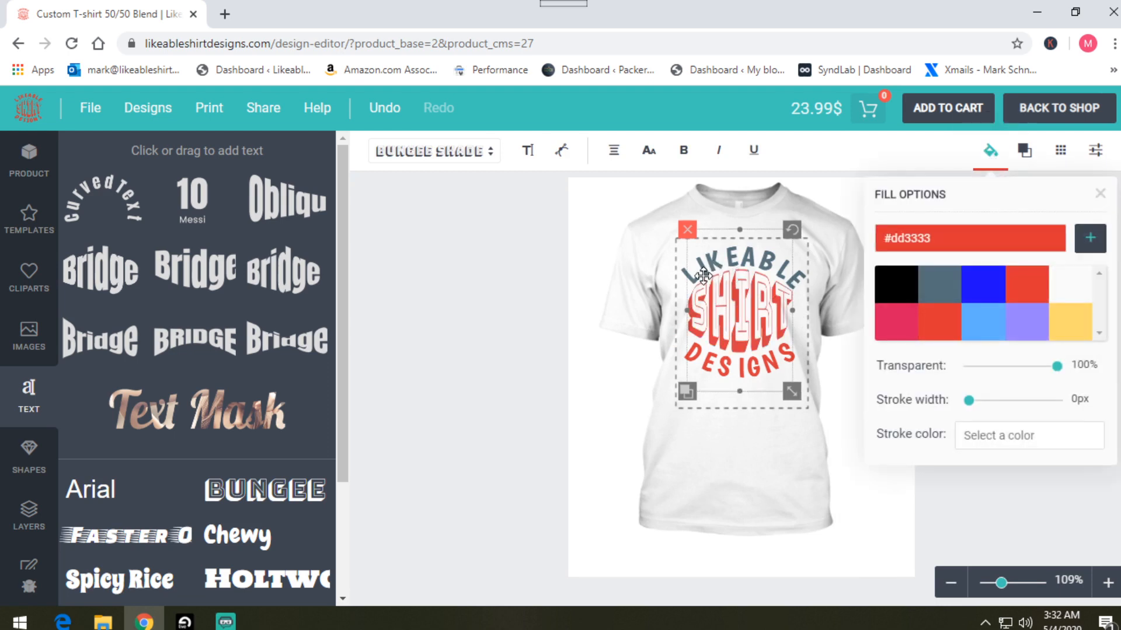
left_click(1100, 194)
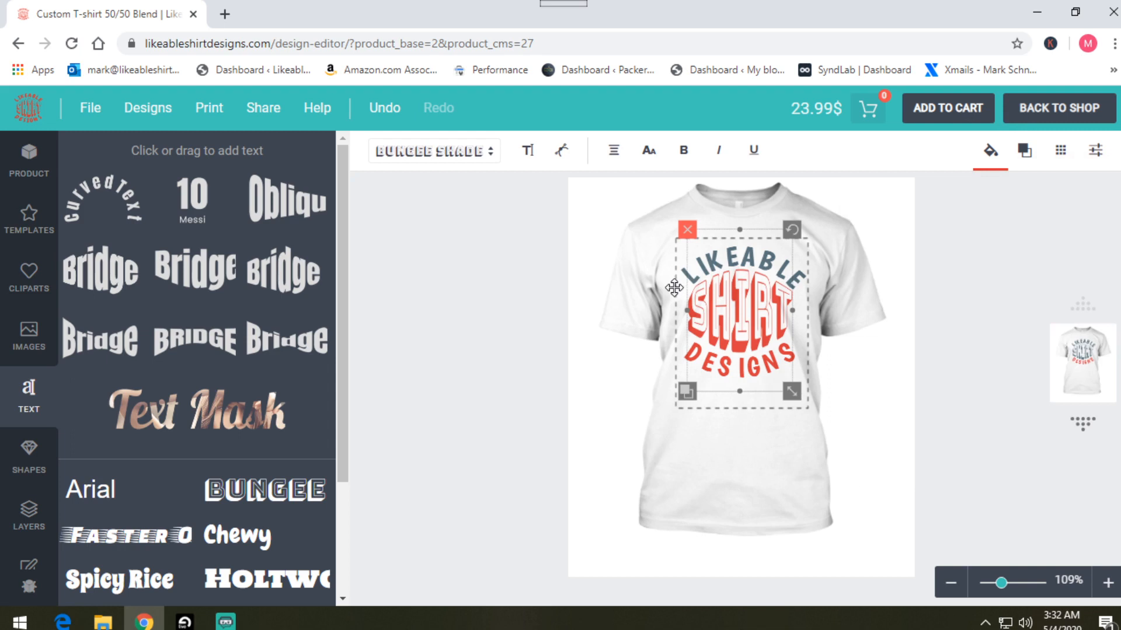
Step: Give the curved LIKEABLE text the same red fill as SHIRT and DESIGNS, and deselect it
left_click(684, 270)
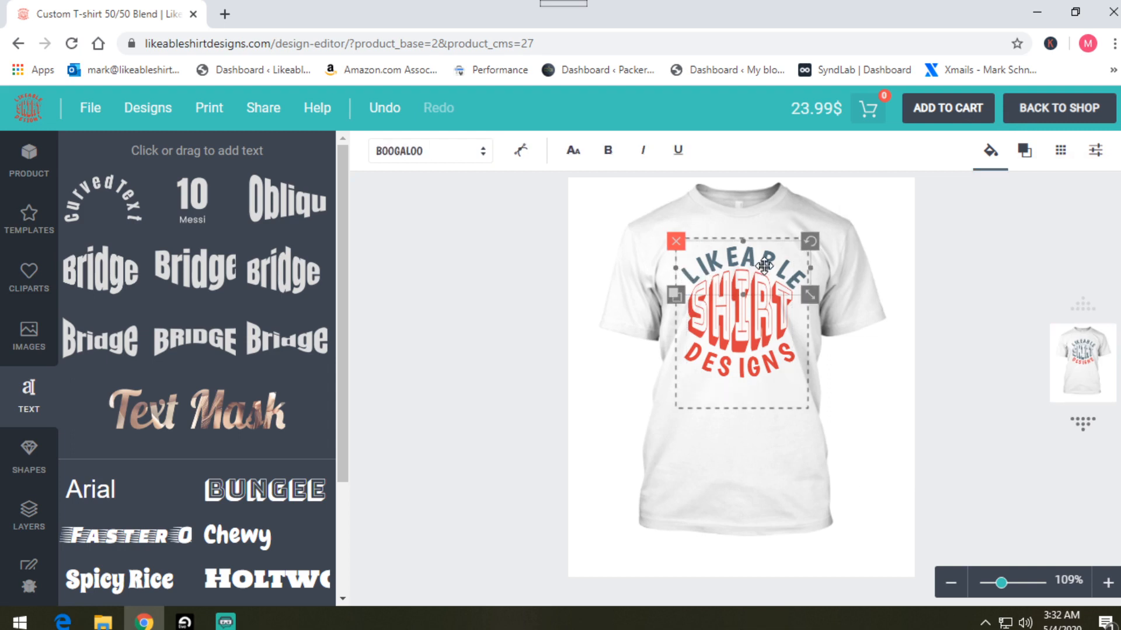
left_click(991, 152)
left_click(1028, 284)
left_click(1100, 193)
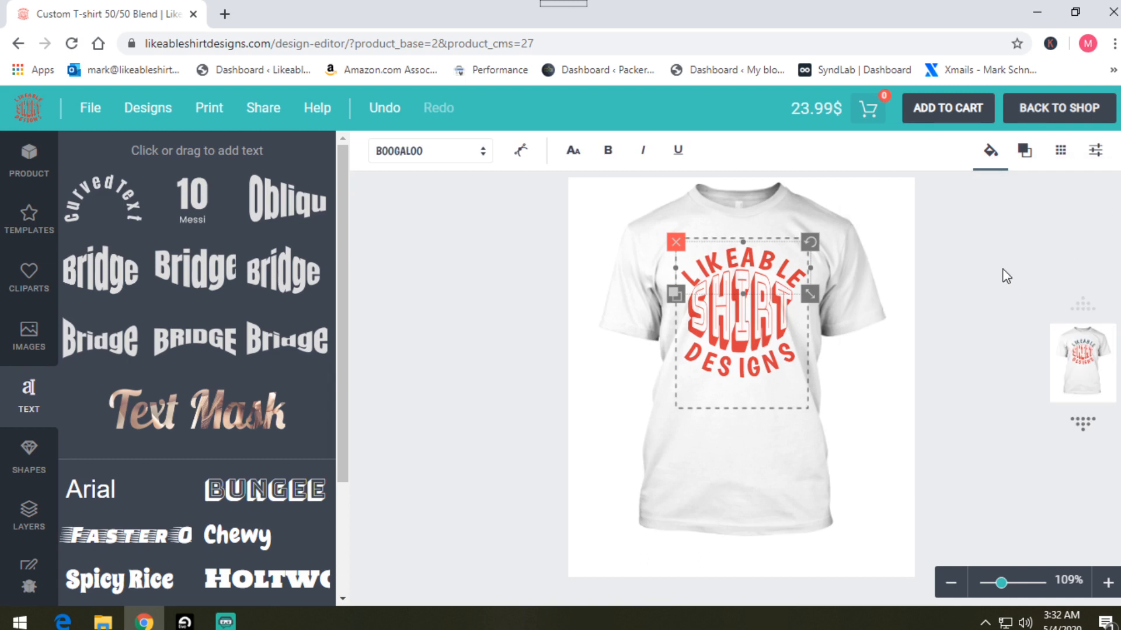
left_click(887, 410)
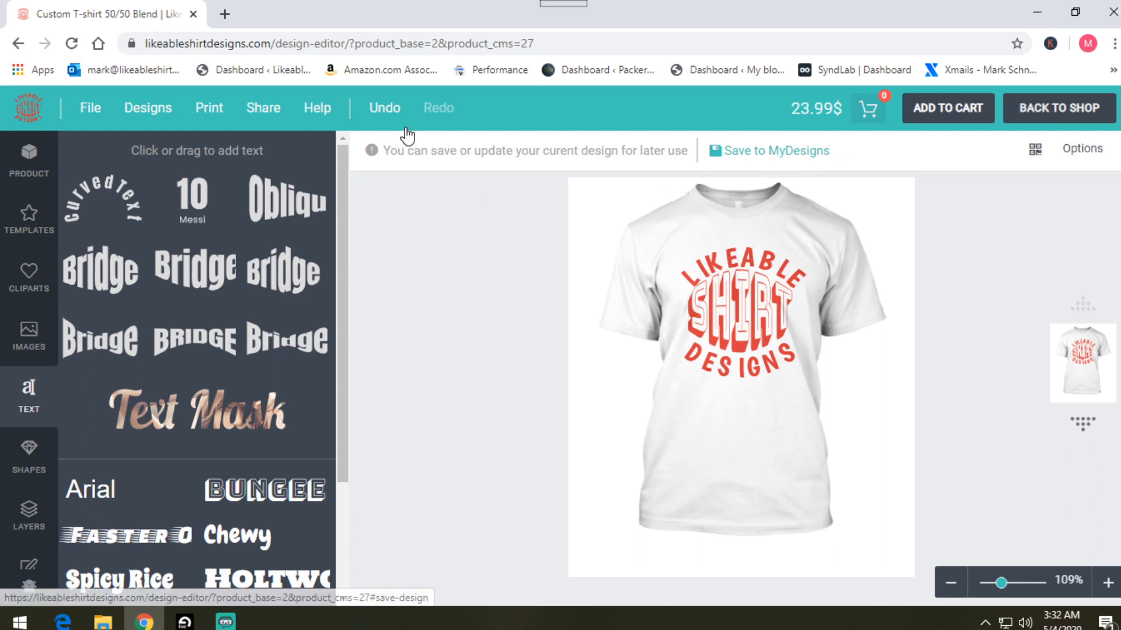
Step: Review the print design options, switching the base inclusion on and back off, and leave them without printing
left_click(209, 115)
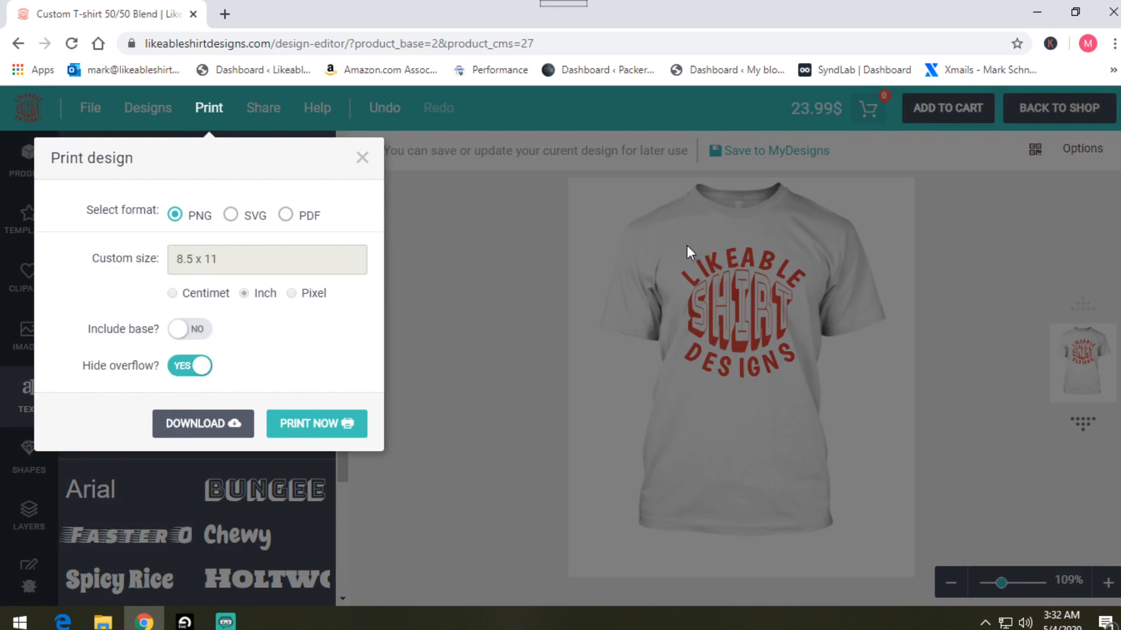
left_click(188, 337)
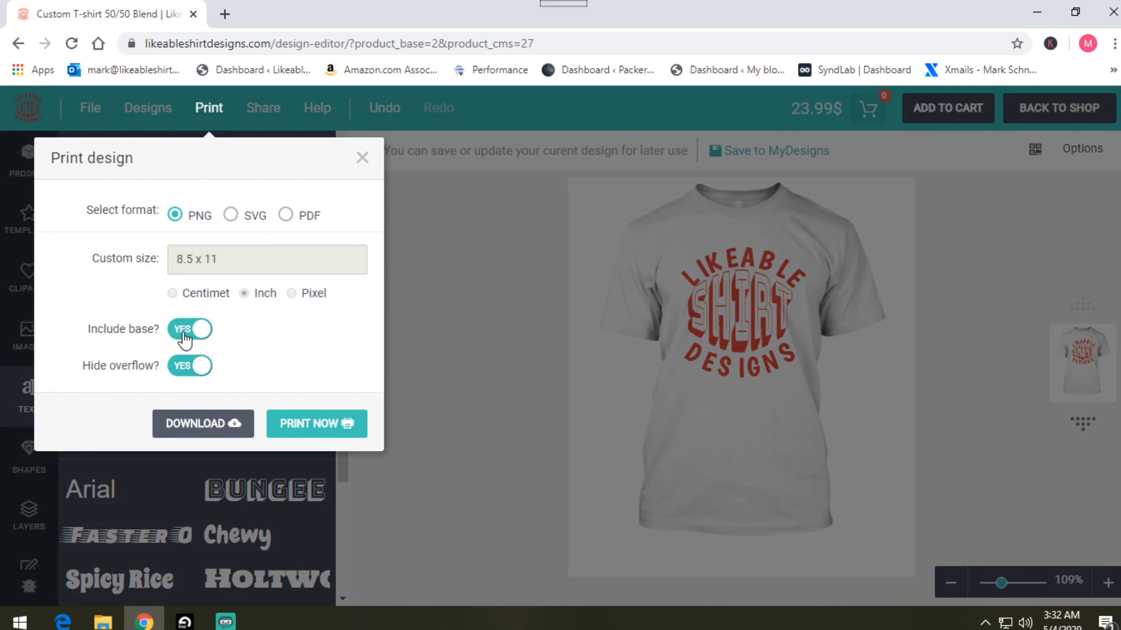
left_click(184, 335)
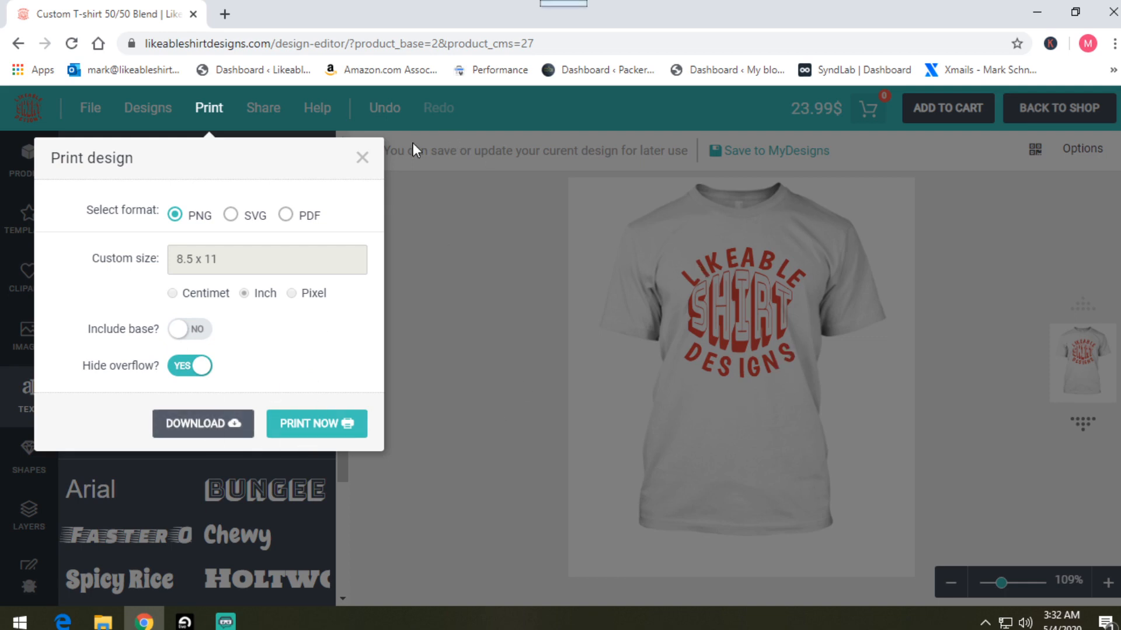
left_click(362, 160)
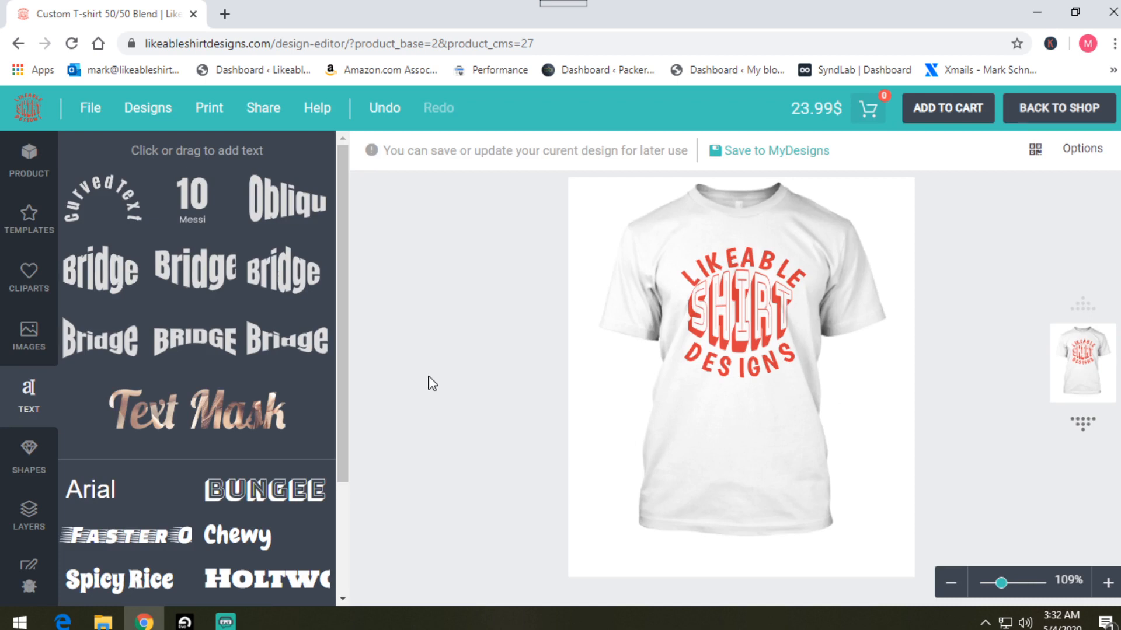
Step: Clear the entire design from the shirt and place a new Chewy font text near the top of the print area
left_click(91, 112)
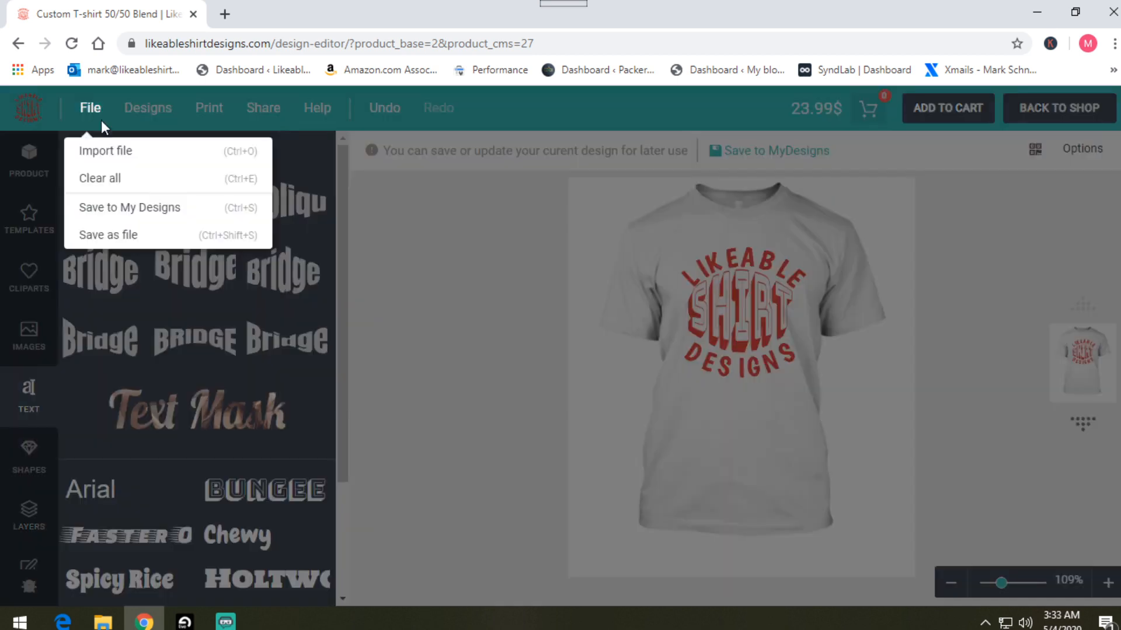
left_click(113, 185)
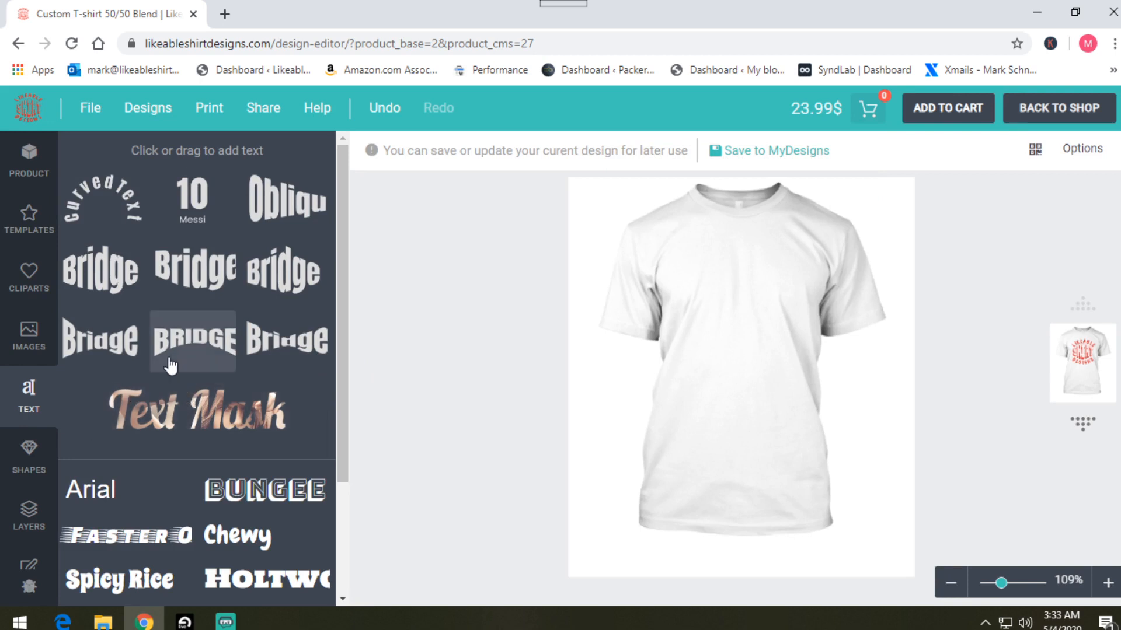
scroll(174, 395, "down", 3)
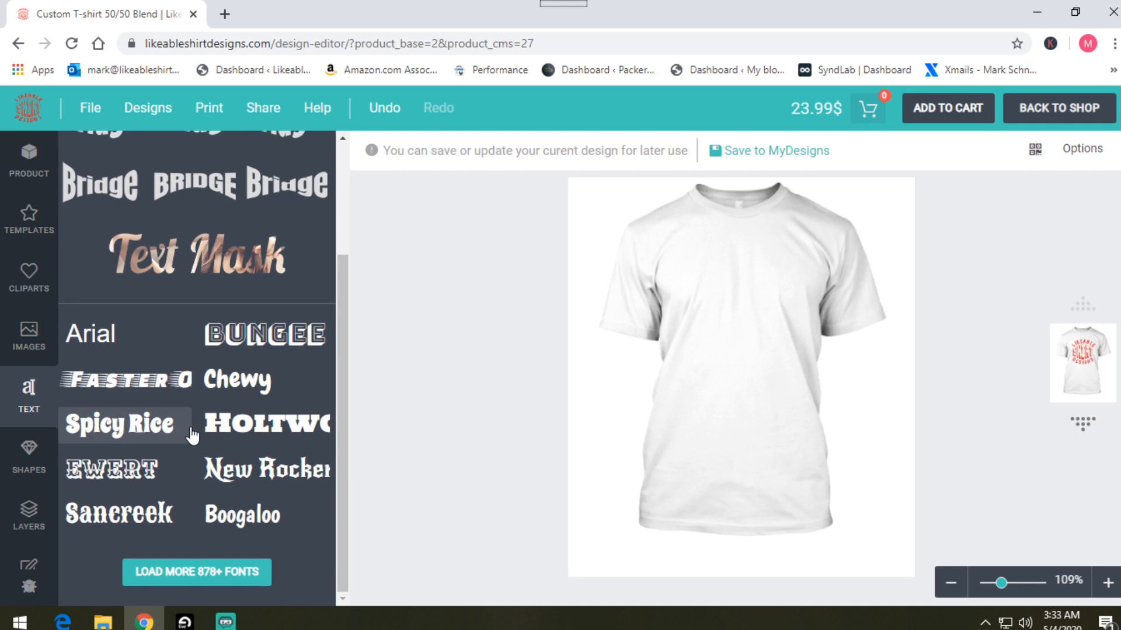
left_click(245, 385)
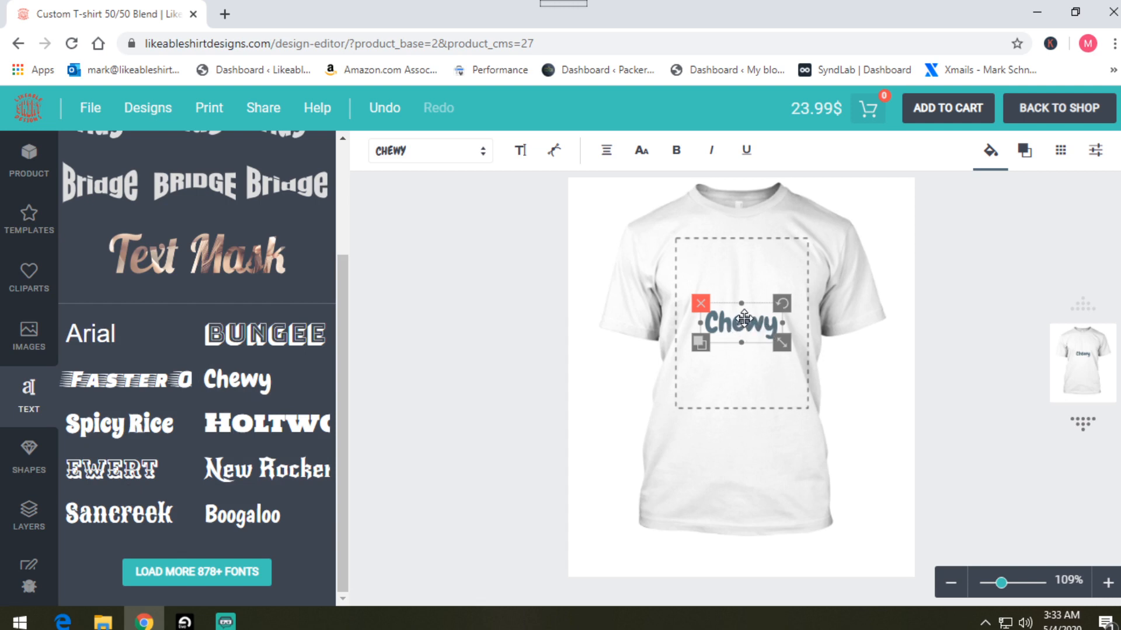
left_click_drag(744, 322, 742, 267)
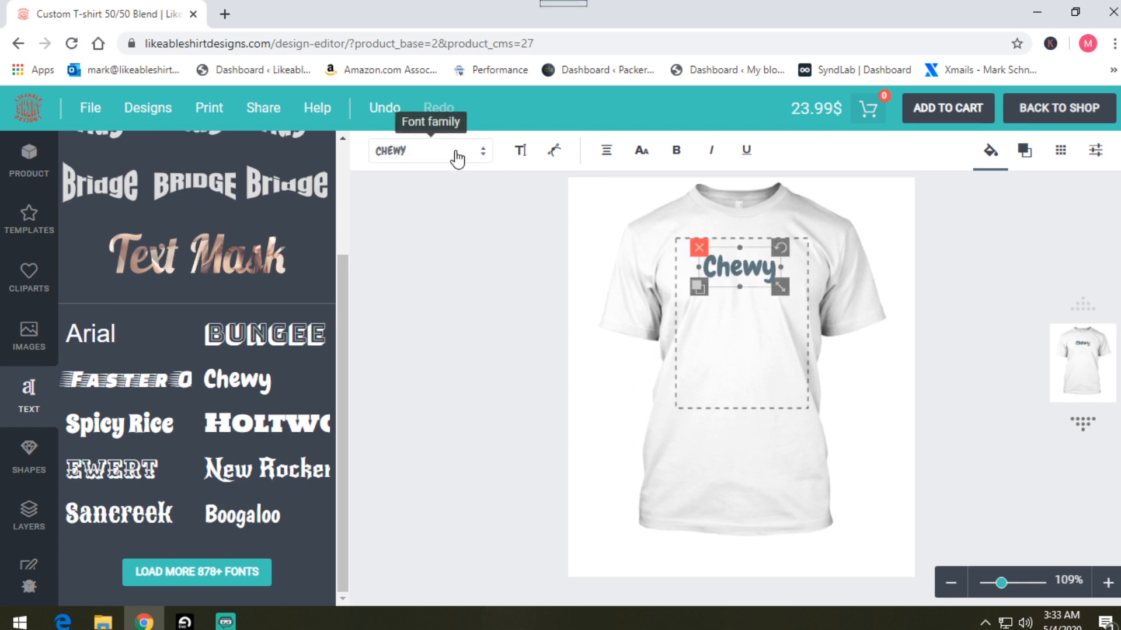
Step: Change the Chewy text's wording to I'd Rather and fit it across the top of the print area
left_click(521, 152)
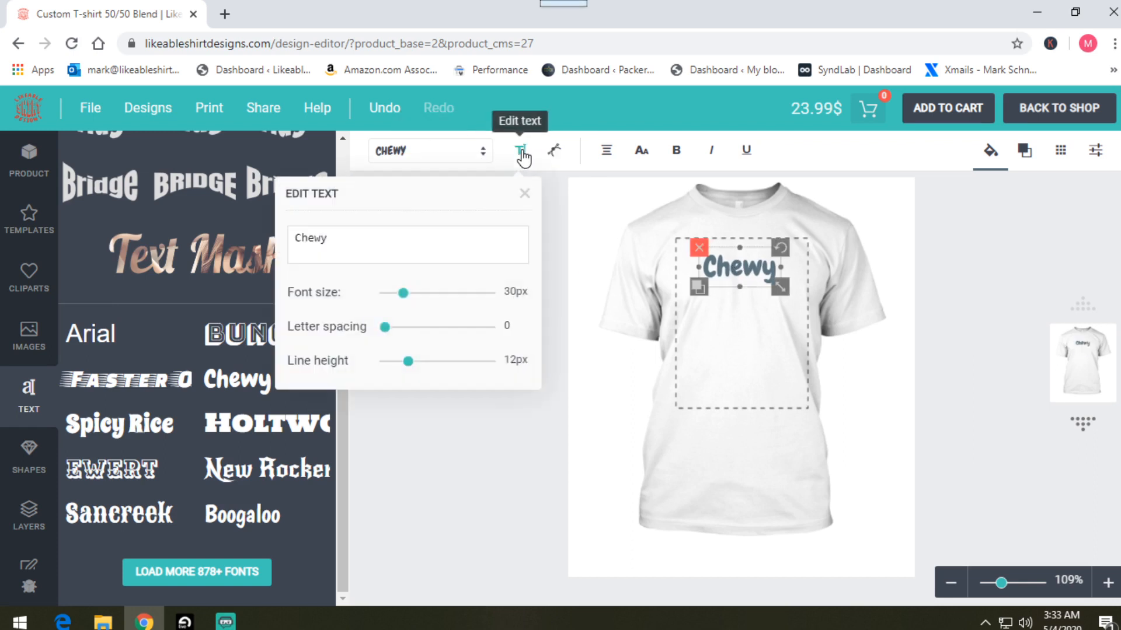
double_click(333, 239)
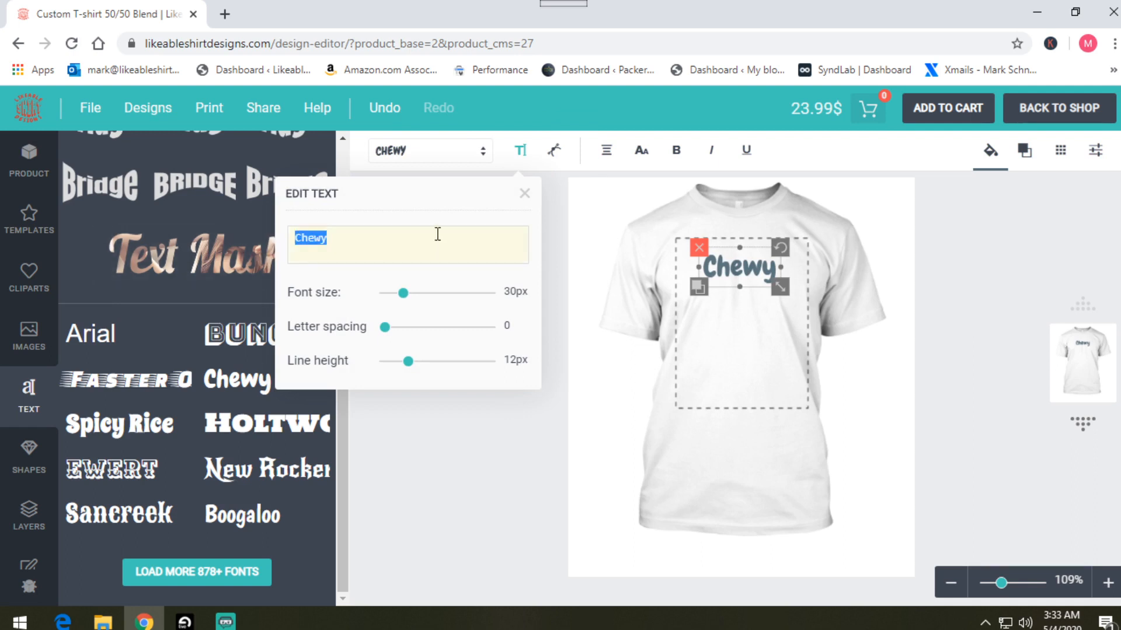
type("I")
type("'so")
key("BackSpace")
key("BackSpace")
type("d")
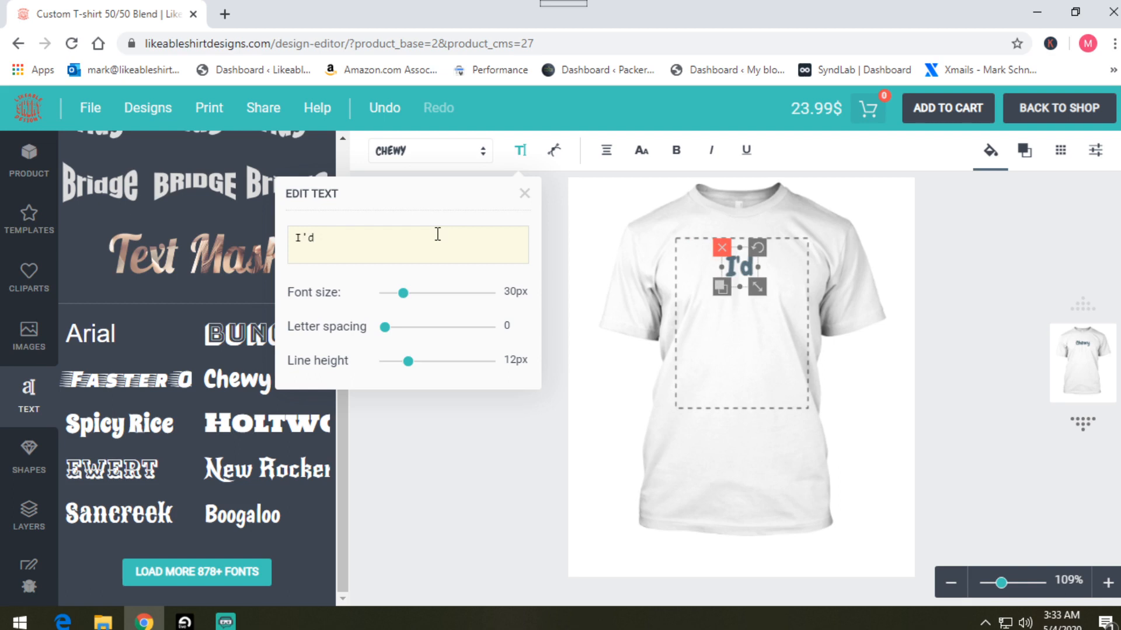
type(" Ra")
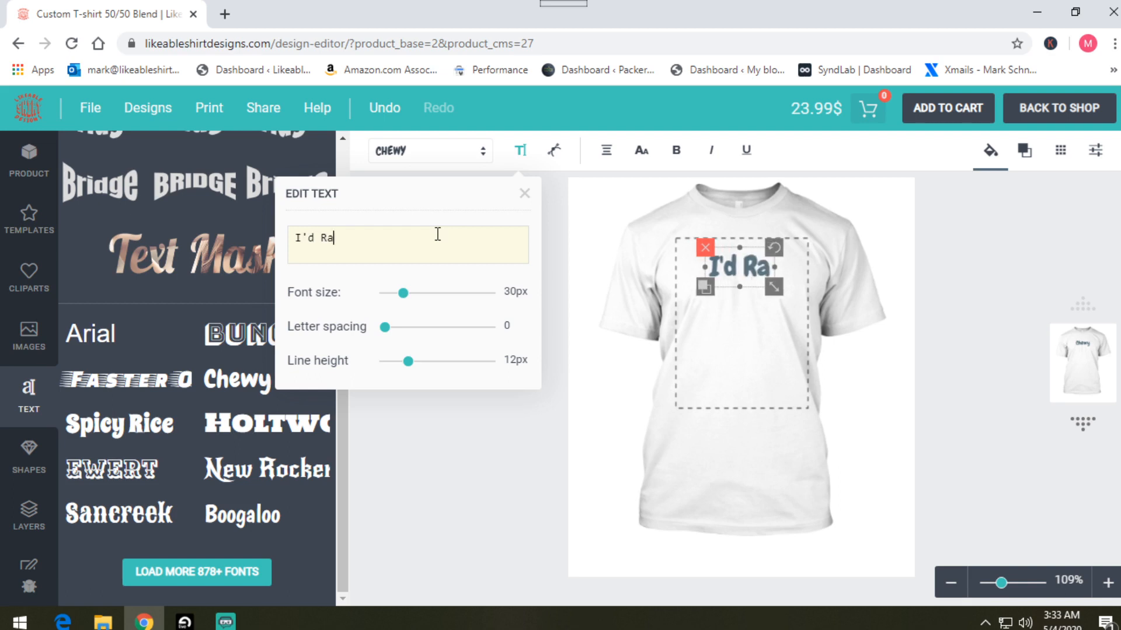
type("ther")
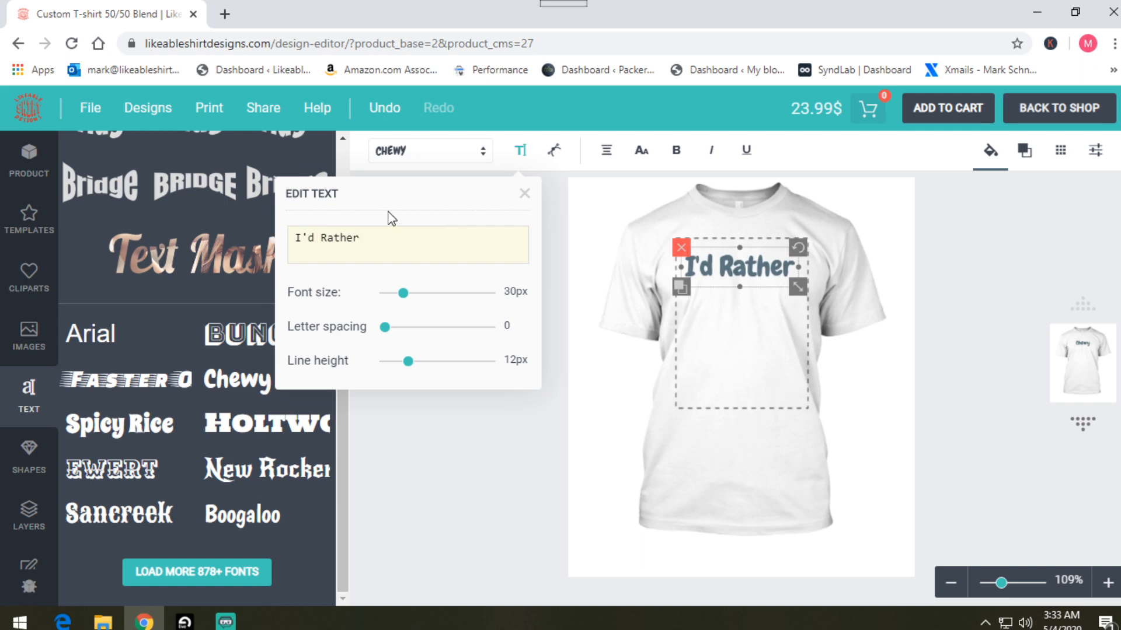
left_click(524, 193)
left_click_drag(799, 266, 742, 264)
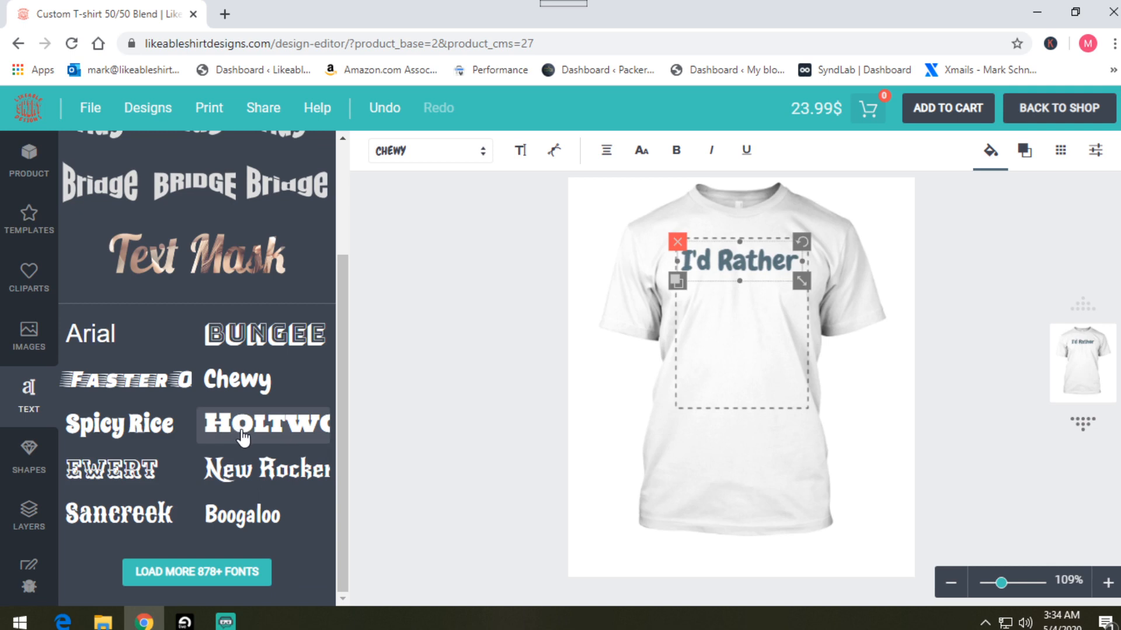
Step: Open the library of additional fonts, look through its first page, and go on to page 2
left_click(191, 568)
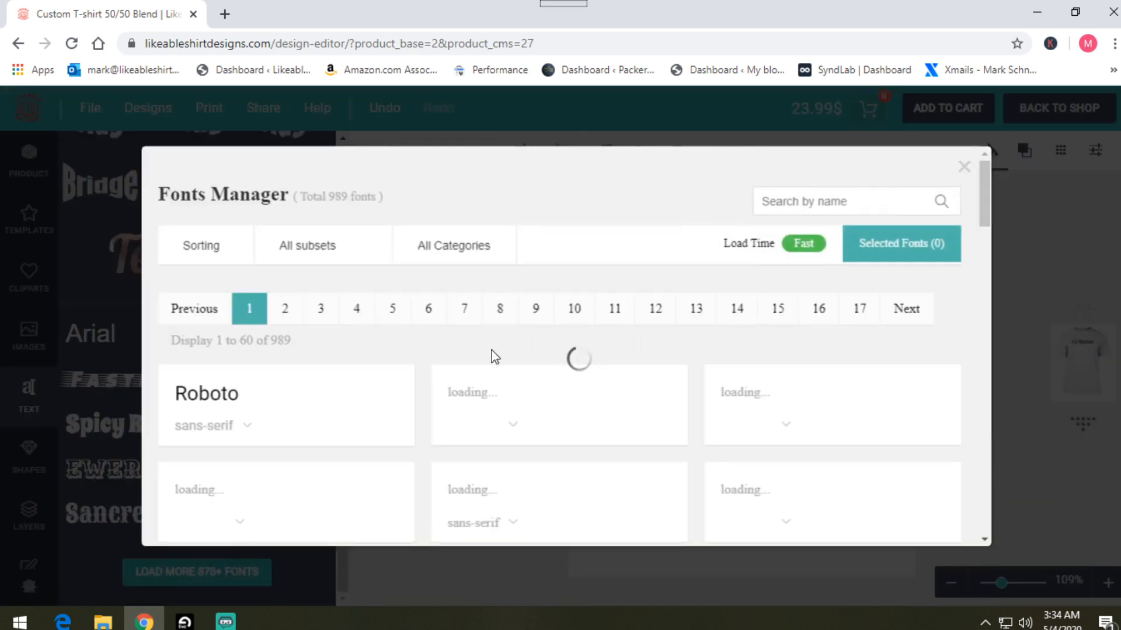
scroll(470, 368, "down", 5)
scroll(466, 368, "down", 6)
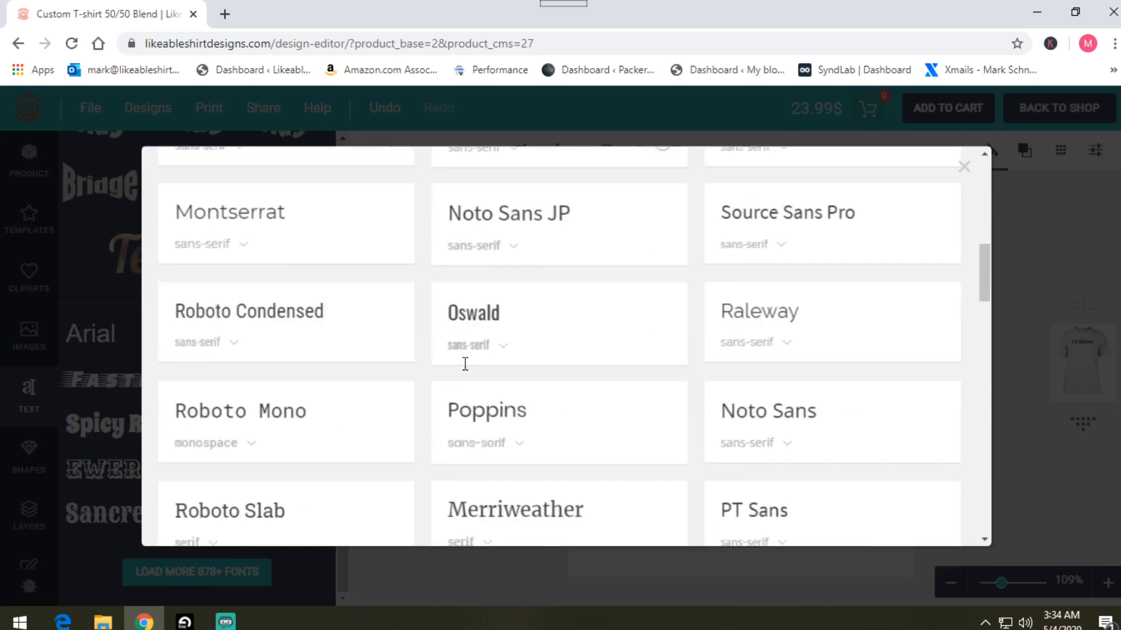
scroll(465, 365, "down", 8)
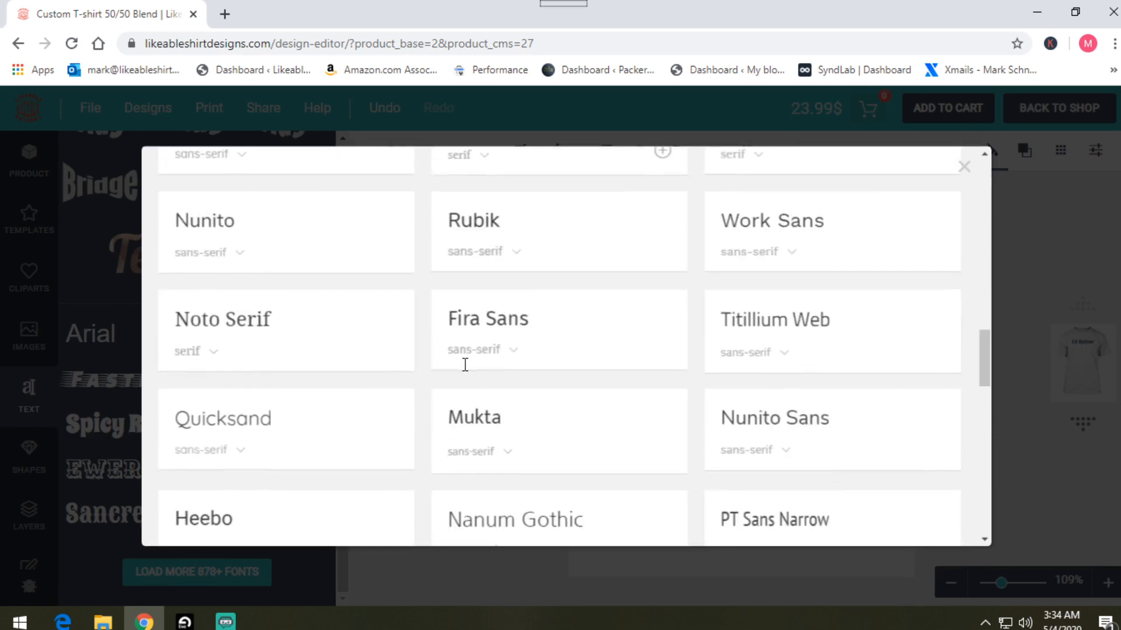
scroll(465, 364, "down", 7)
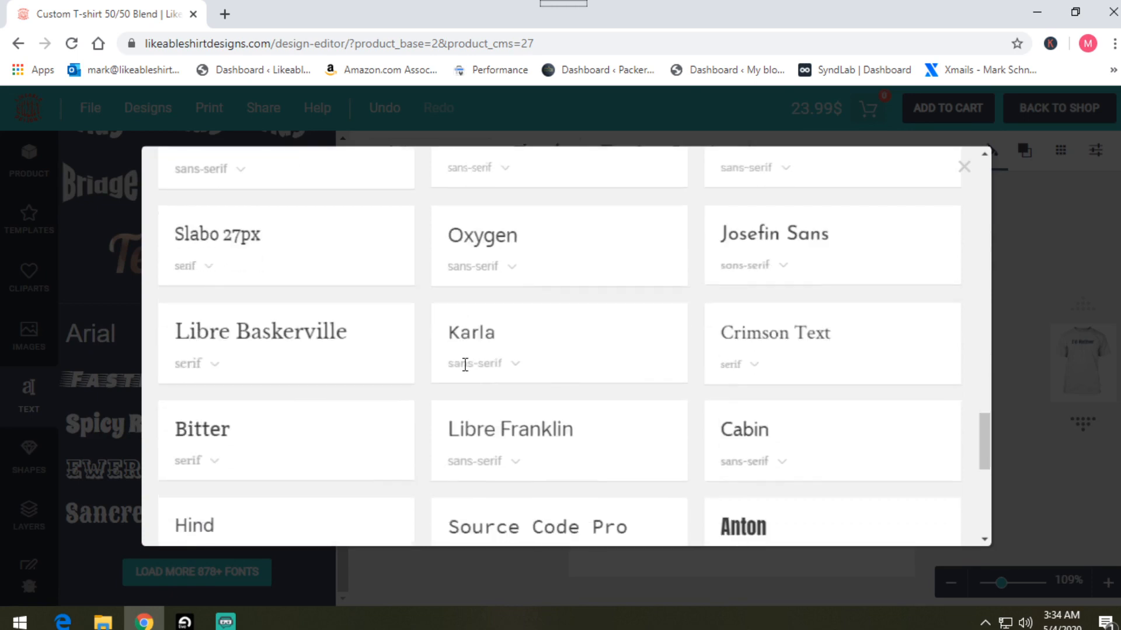
scroll(465, 365, "down", 5)
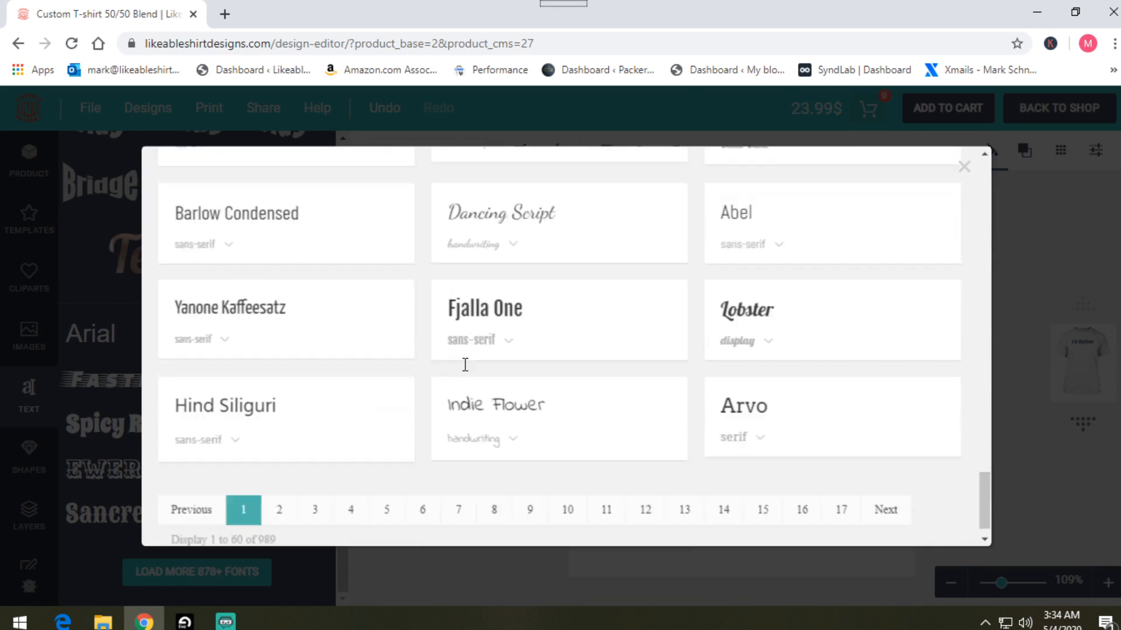
left_click(280, 490)
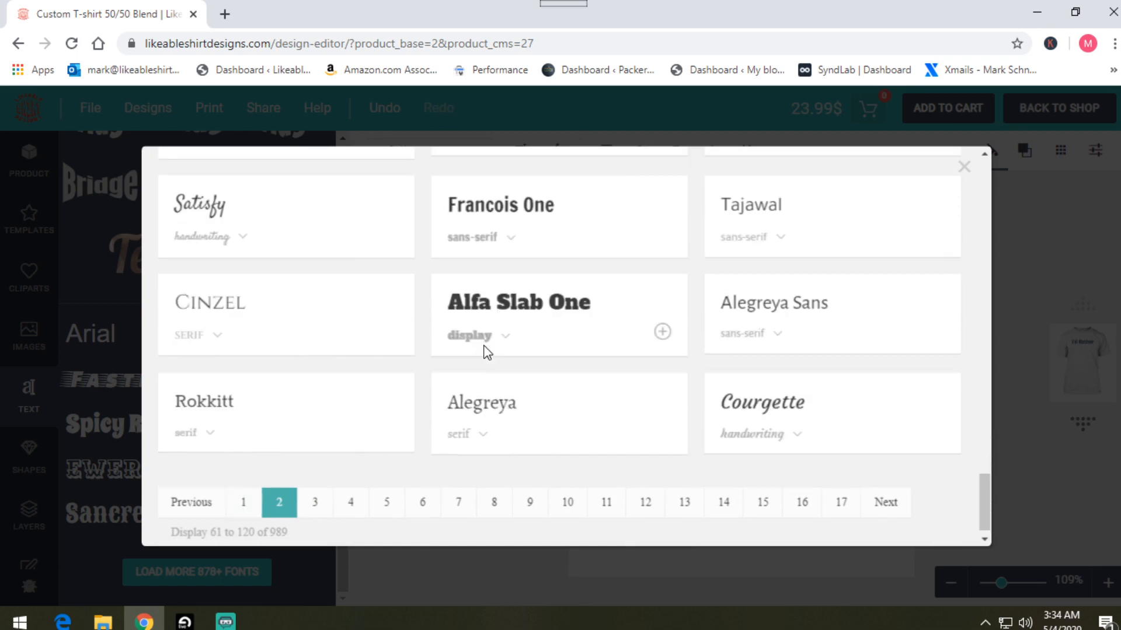
Step: Find the Acme font on page 2 of the font library, add it to the workspace, and close the library
scroll(534, 364, "up", 3)
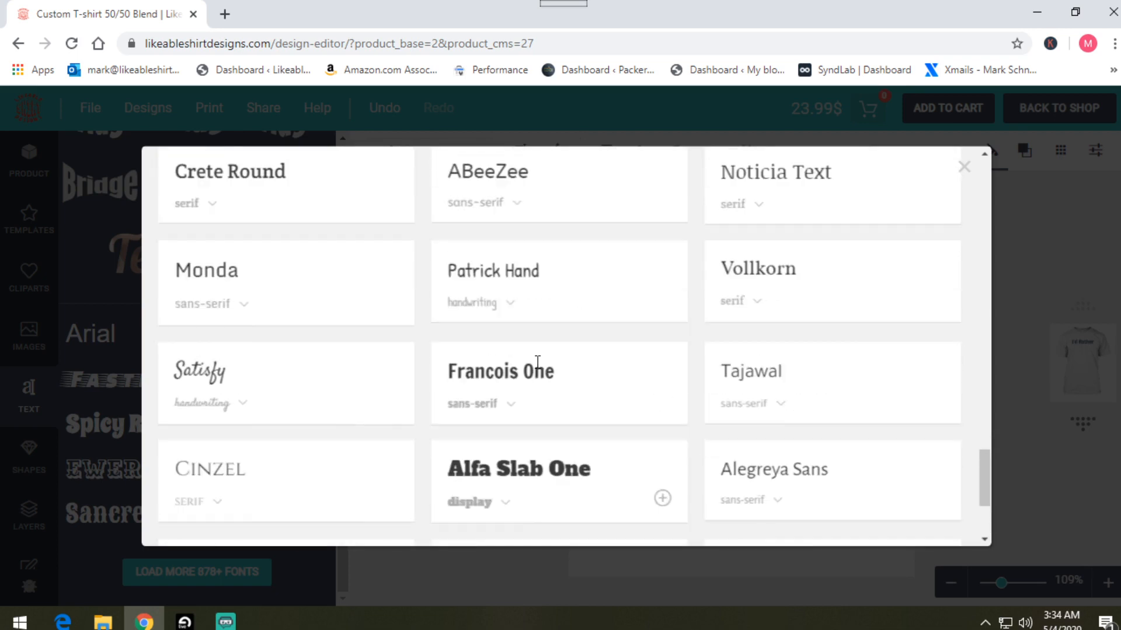
scroll(538, 362, "up", 5)
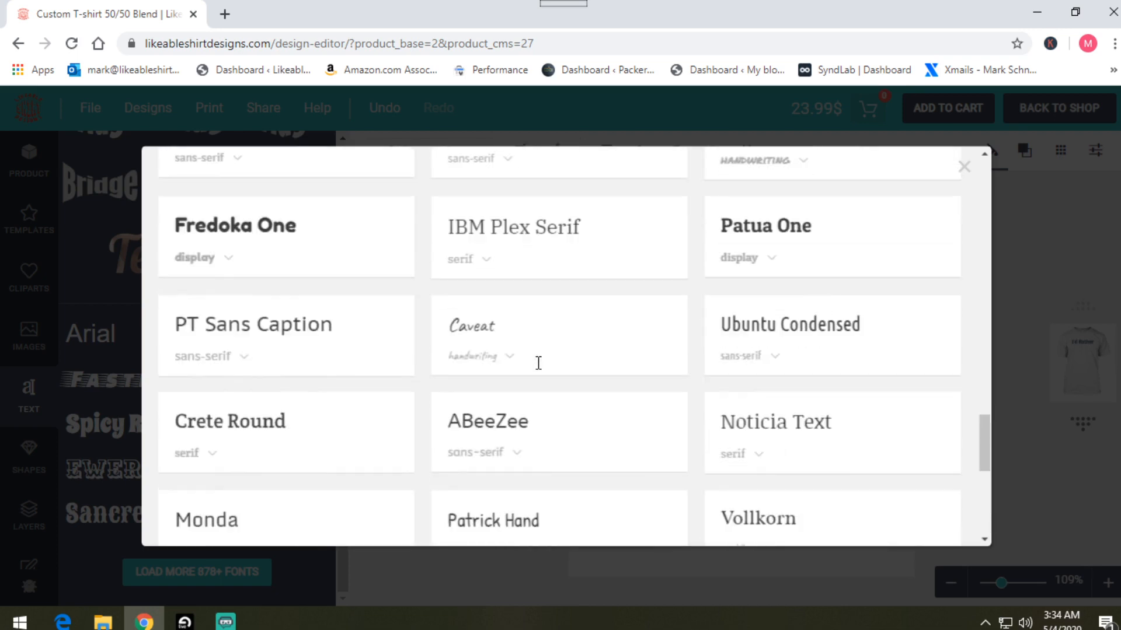
scroll(541, 370, "up", 3)
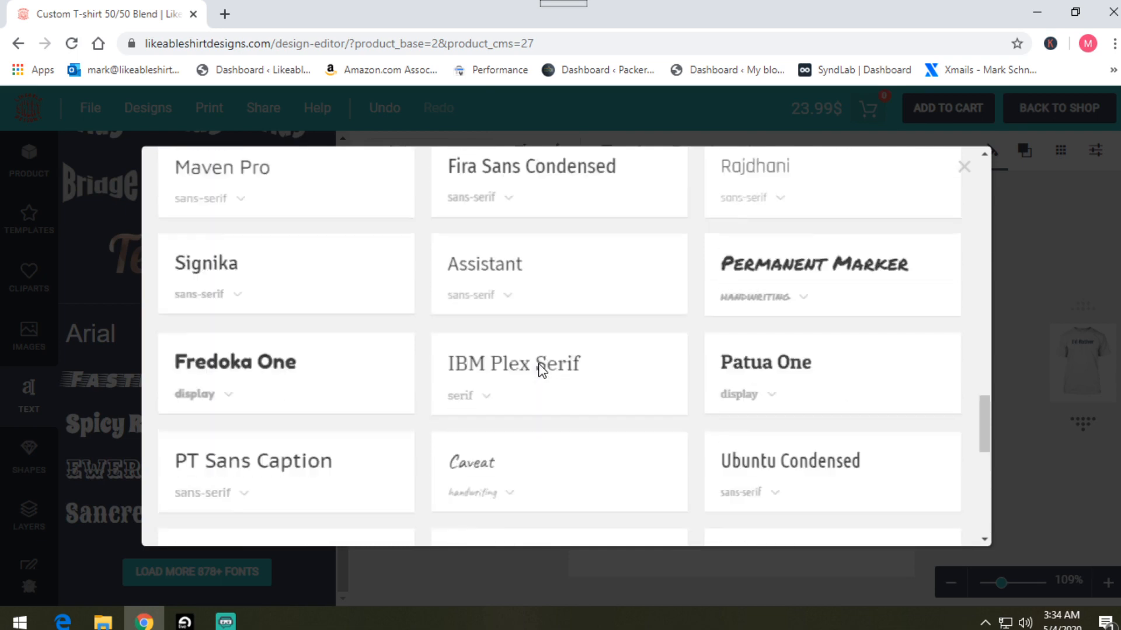
scroll(542, 370, "up", 4)
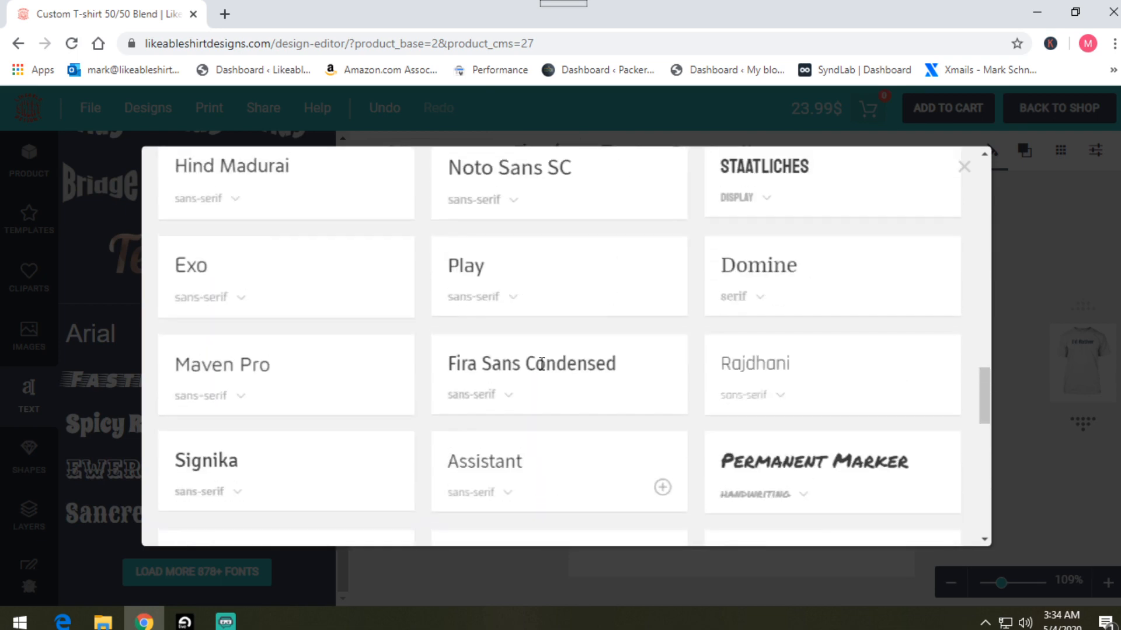
scroll(544, 371, "up", 5)
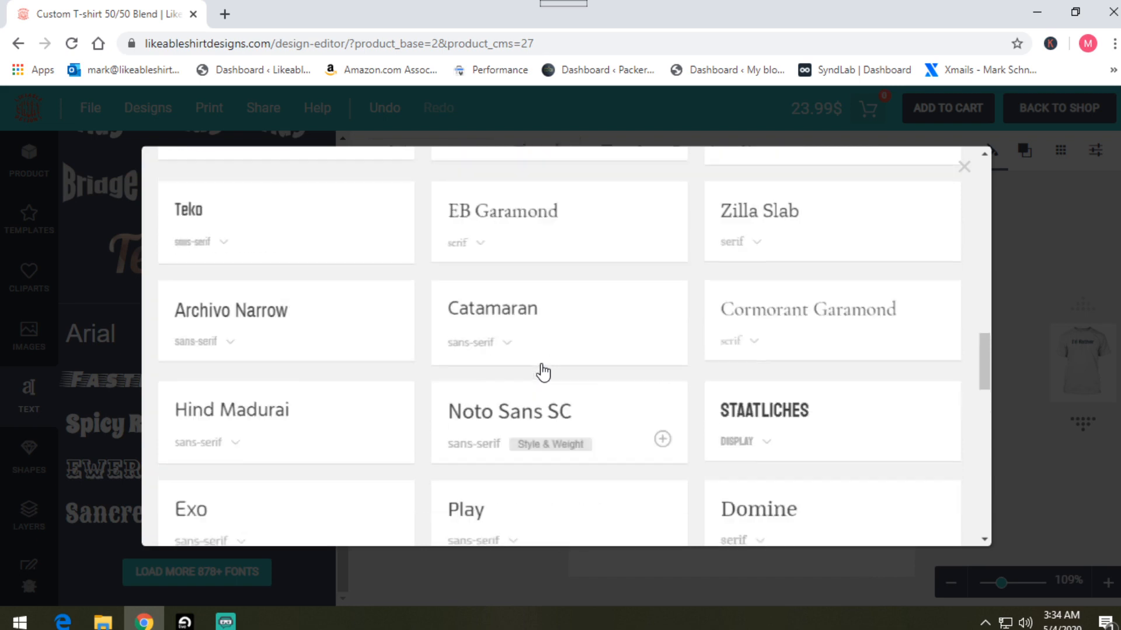
scroll(543, 372, "up", 1)
mouse_move(548, 373)
mouse_move(496, 277)
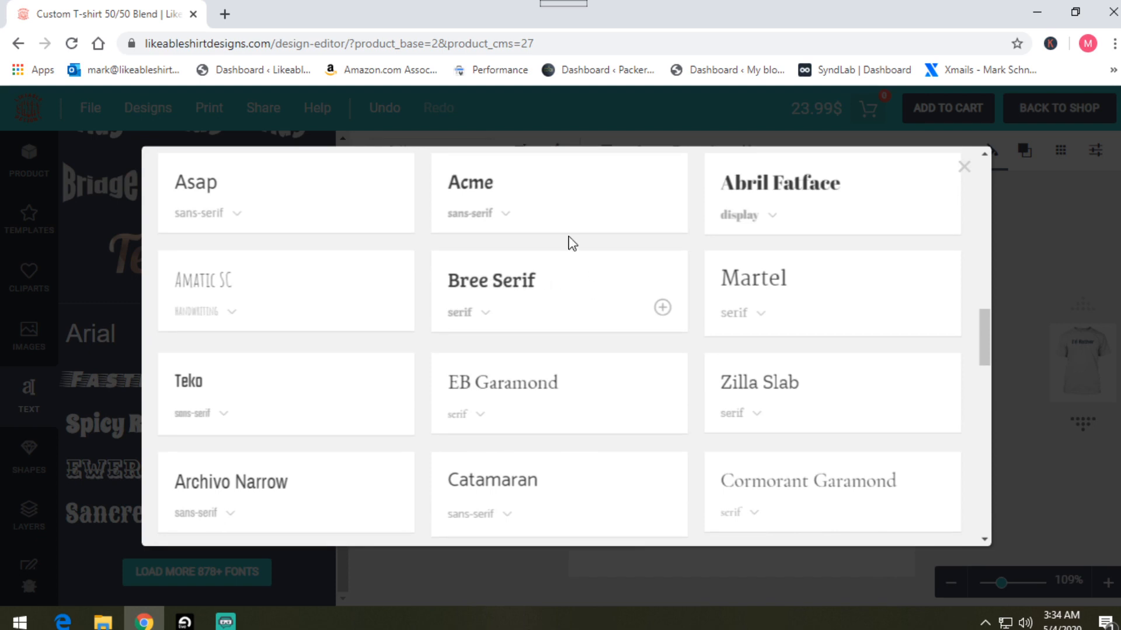
mouse_move(614, 202)
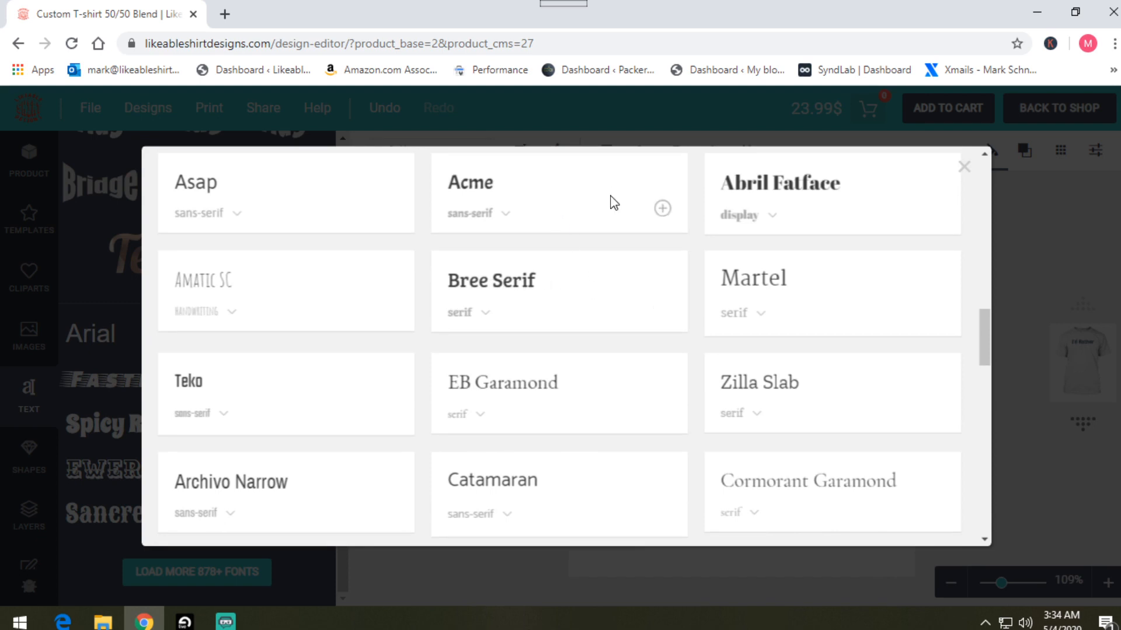
left_click(662, 210)
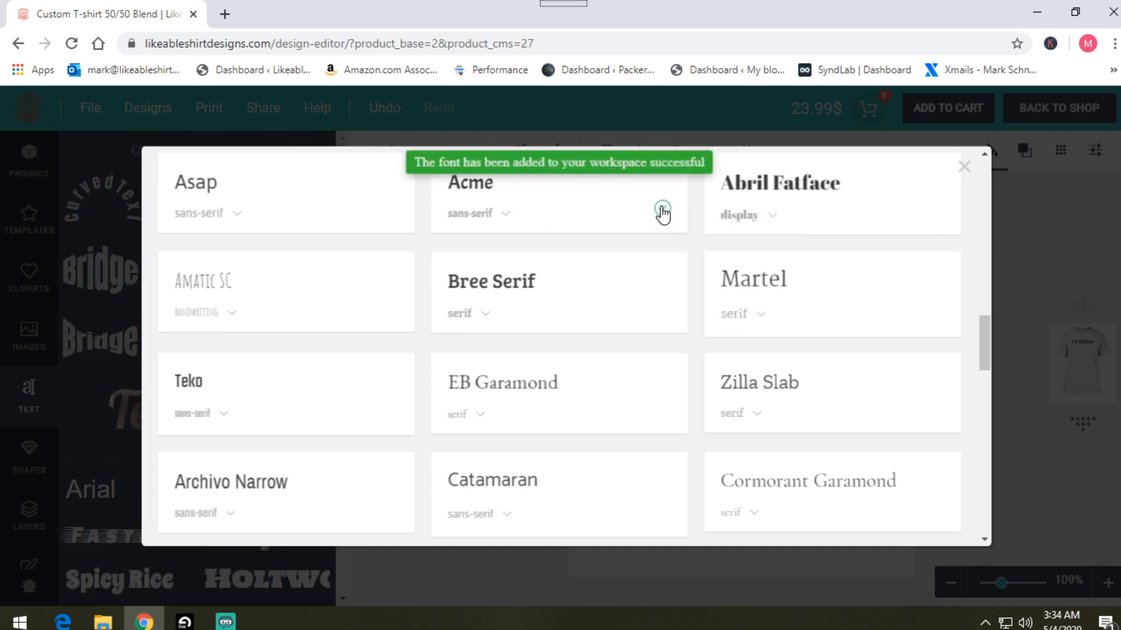
left_click(964, 168)
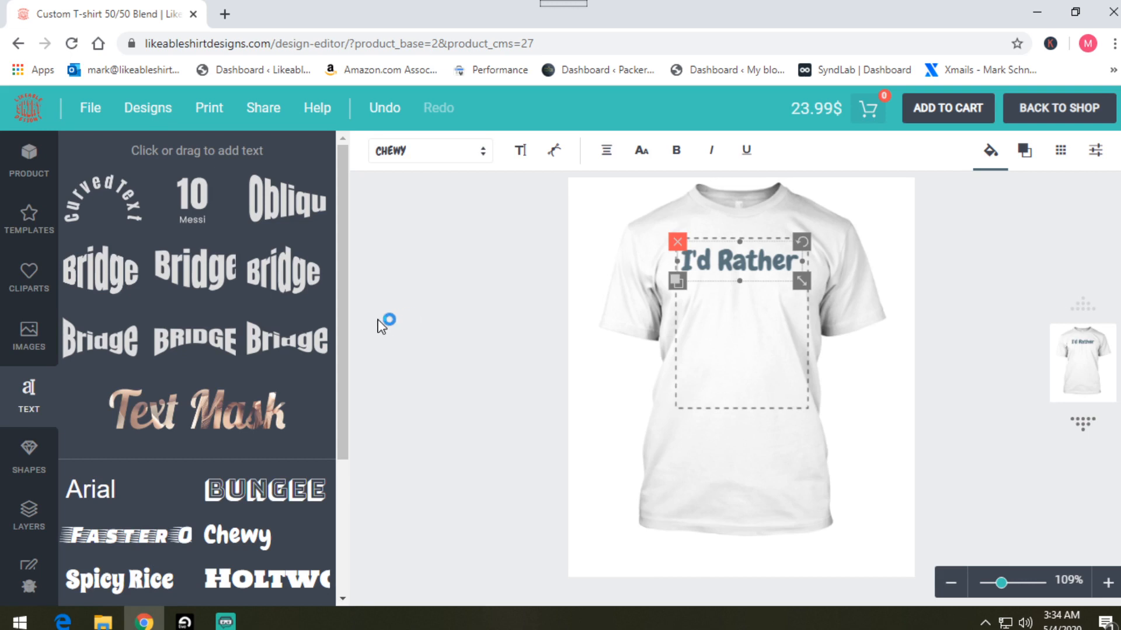
Step: Place a new Acme font text on the shirt and change its wording to Be FISHING!
scroll(163, 494, "down", 3)
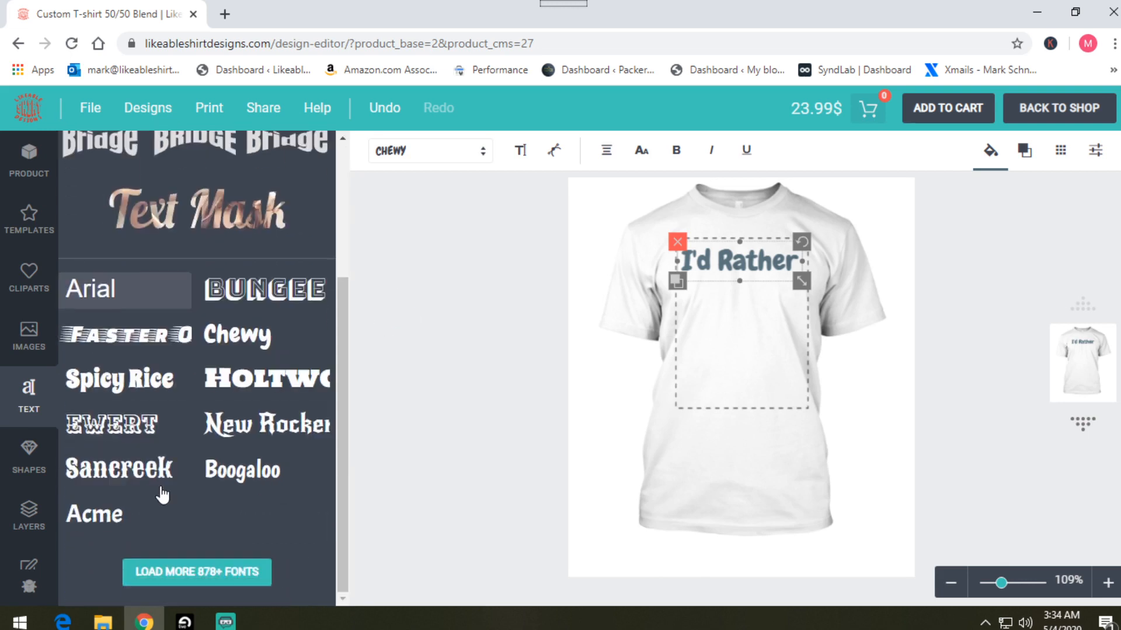
left_click(96, 522)
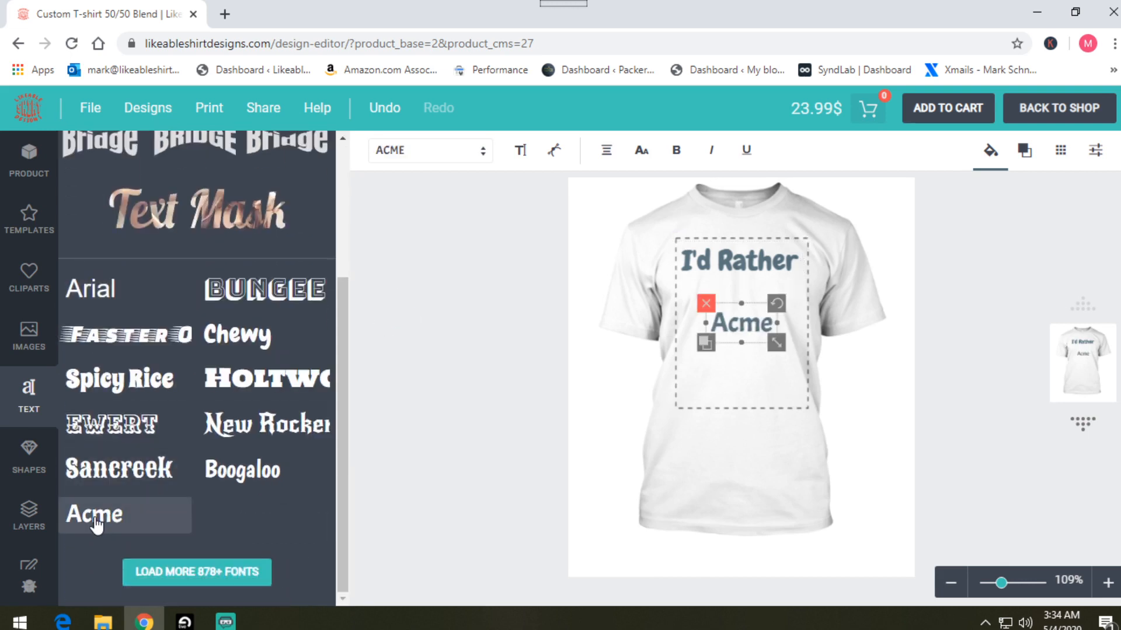
left_click(520, 155)
left_click_drag(331, 244, 245, 243)
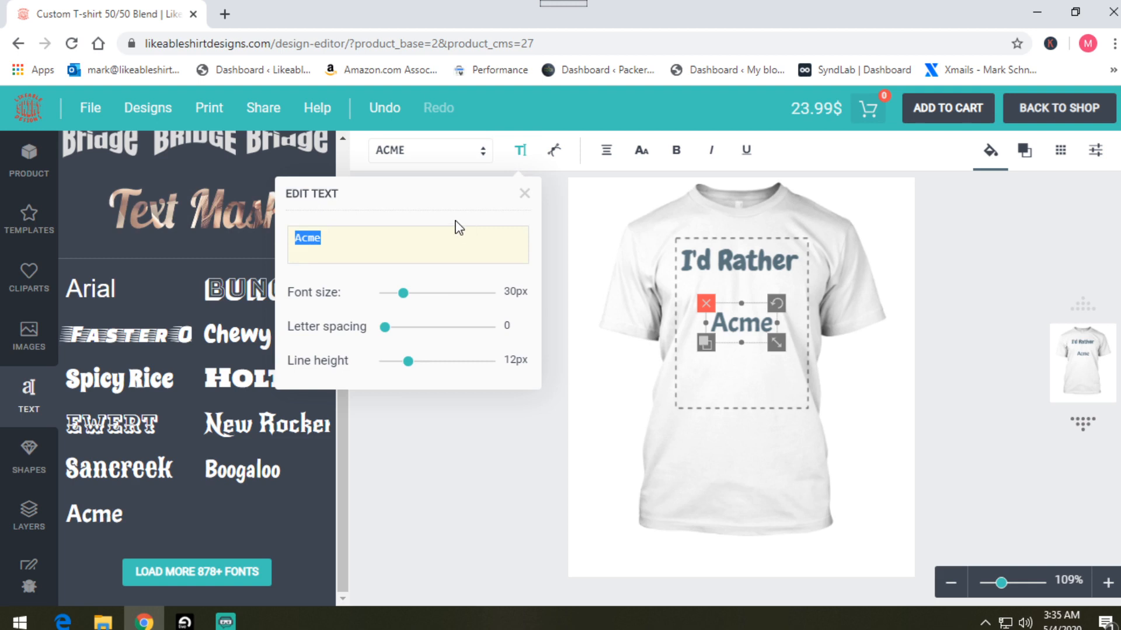
type("Be ")
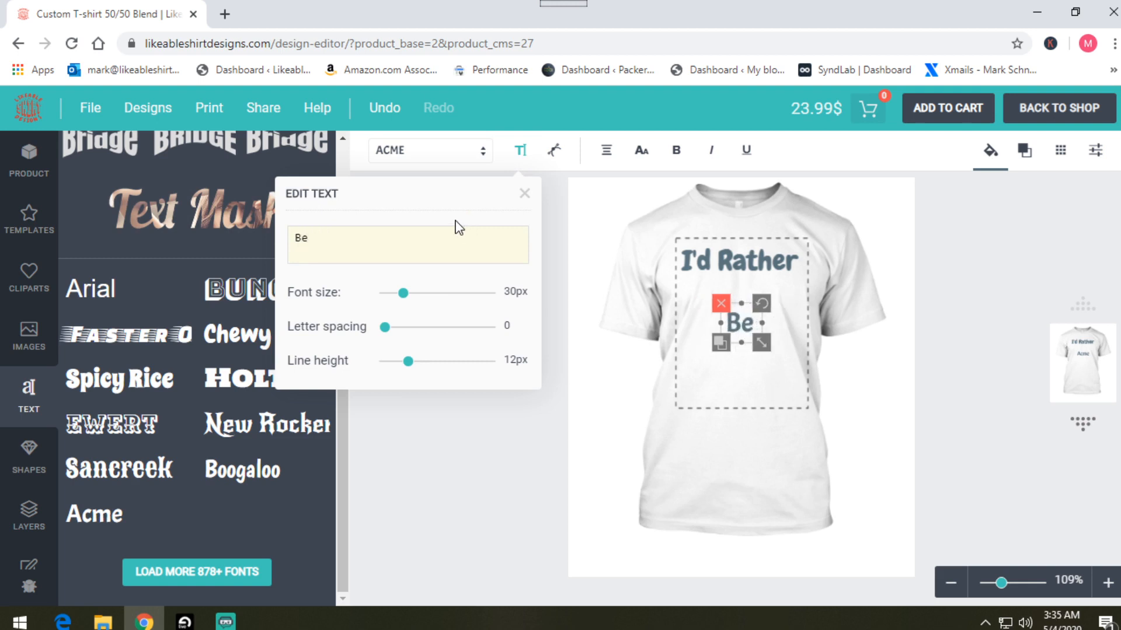
type("FISHING")
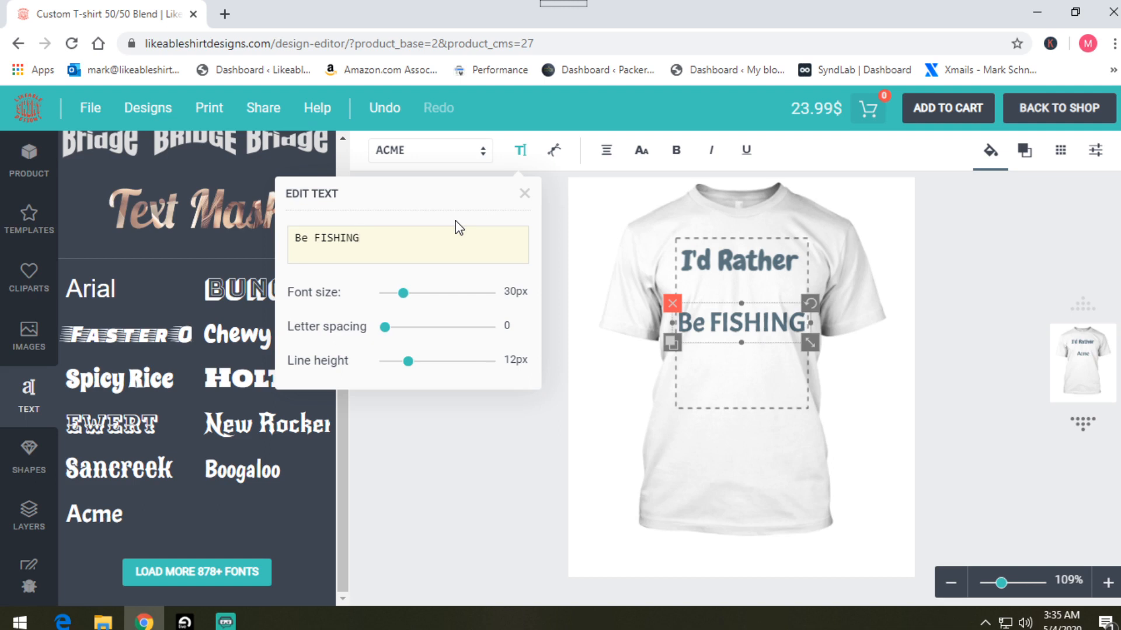
type("!")
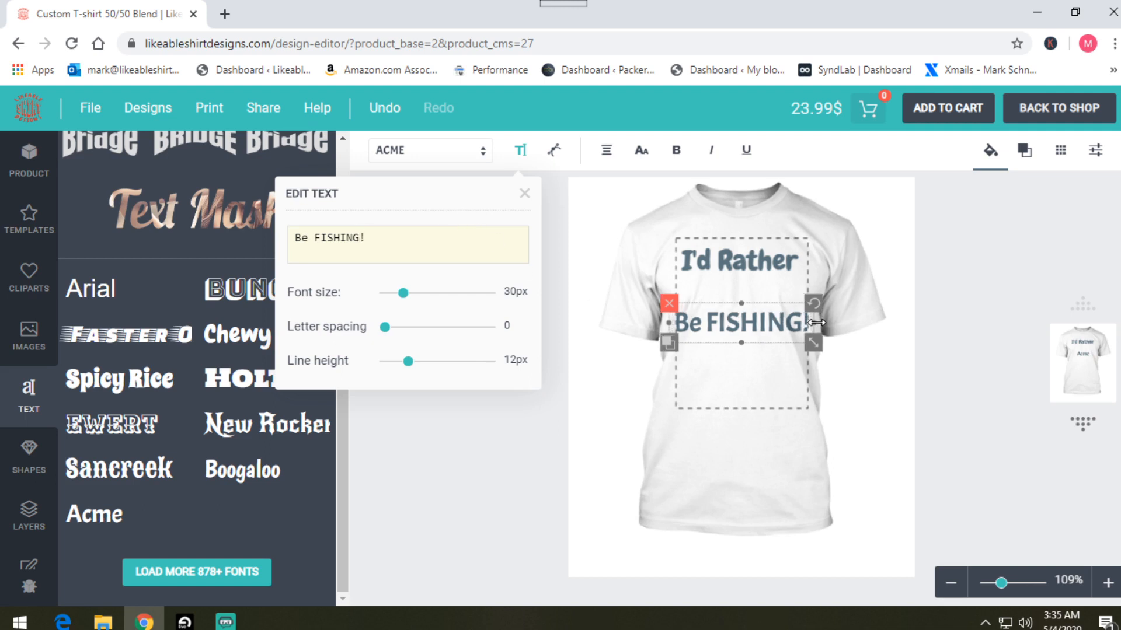
Step: Narrow the Be FISHING! text to fit the print area's width and move it down near the area's lower edge
left_click_drag(816, 322, 803, 325)
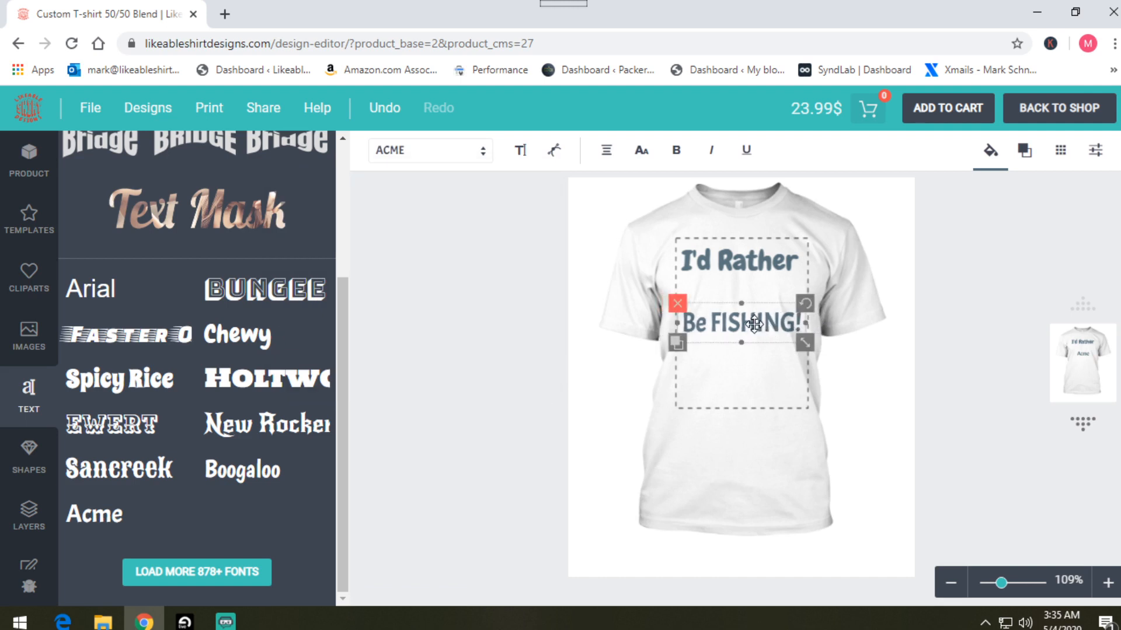
left_click_drag(738, 334, 740, 366)
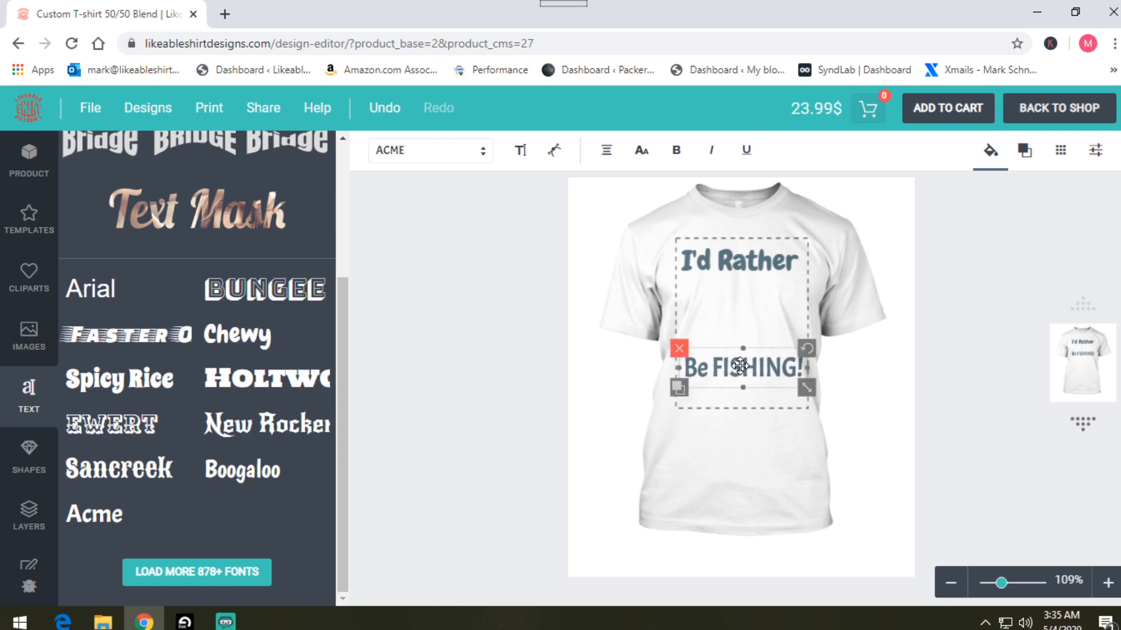
Step: Add the detailed black-and-white spiny-finned fish clipart, enlarged to about the print area's width, between the two text lines
left_click(31, 279)
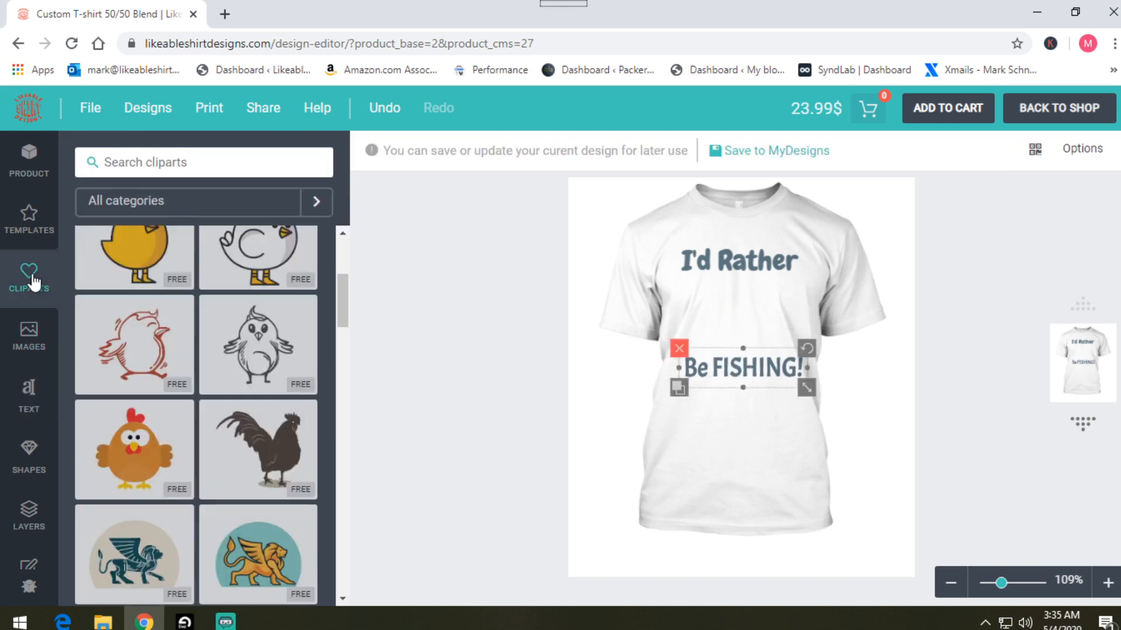
scroll(220, 339, "down", 7)
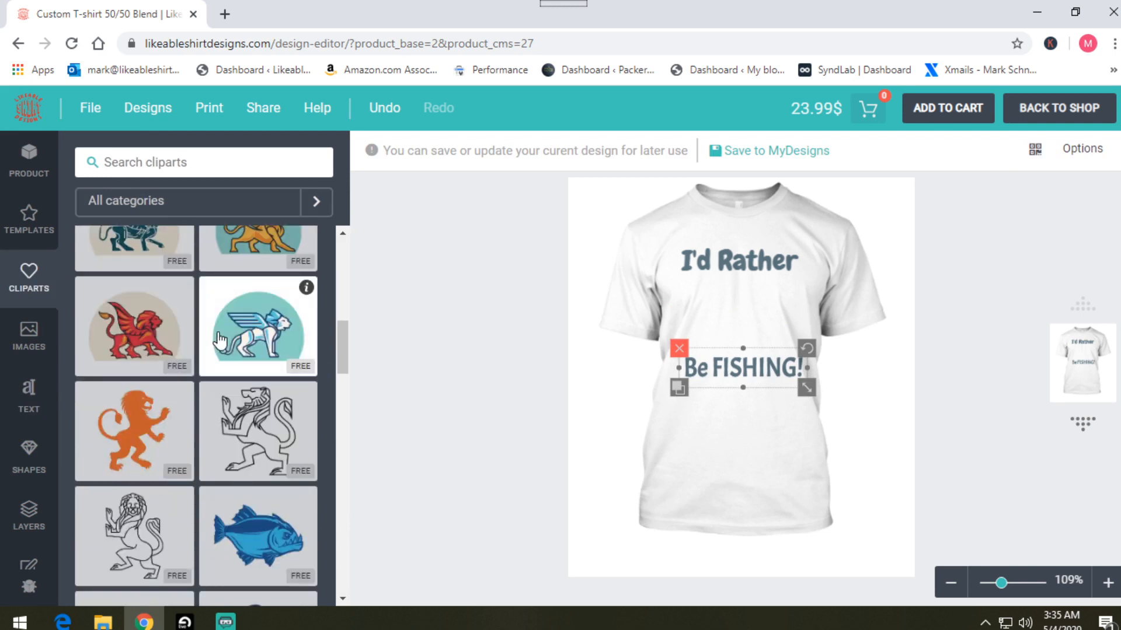
scroll(220, 347, "down", 4)
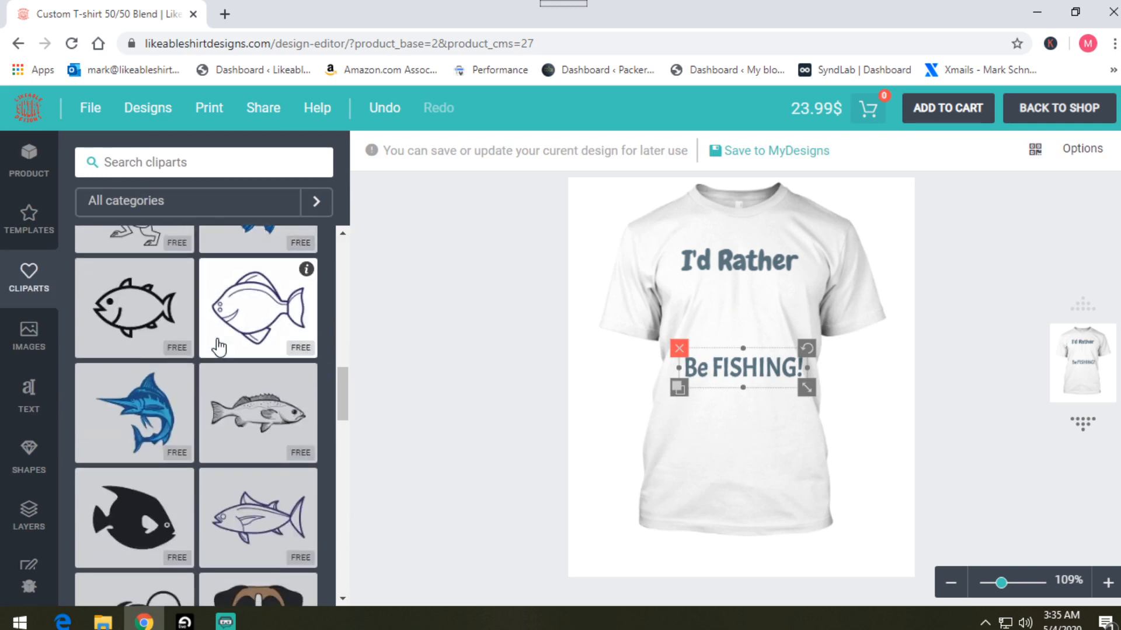
left_click(257, 420)
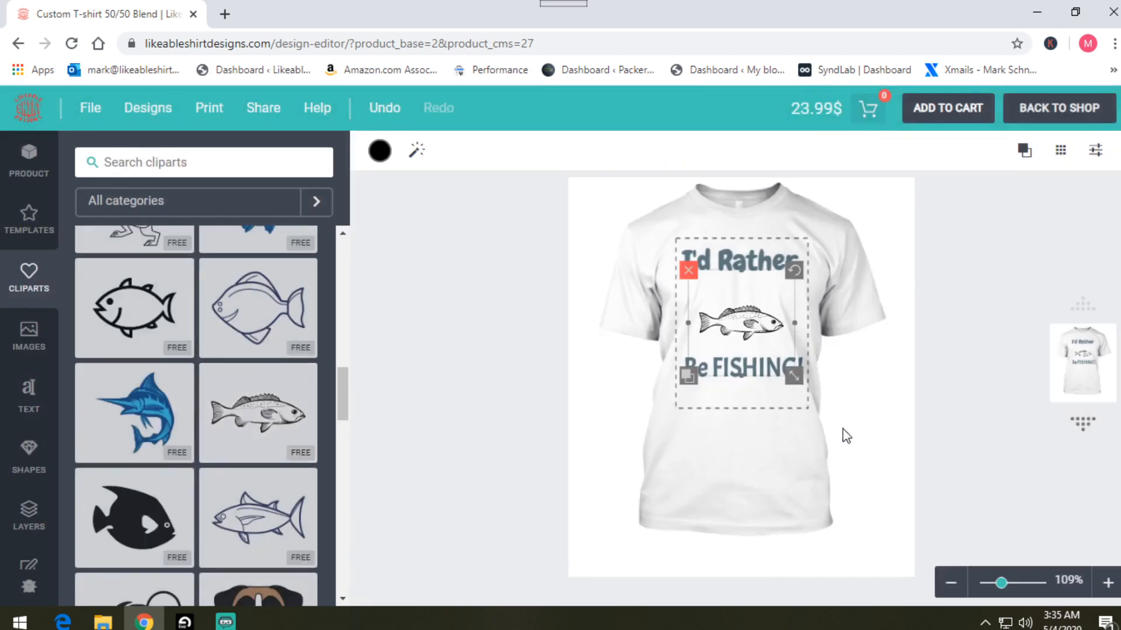
left_click_drag(793, 375, 820, 392)
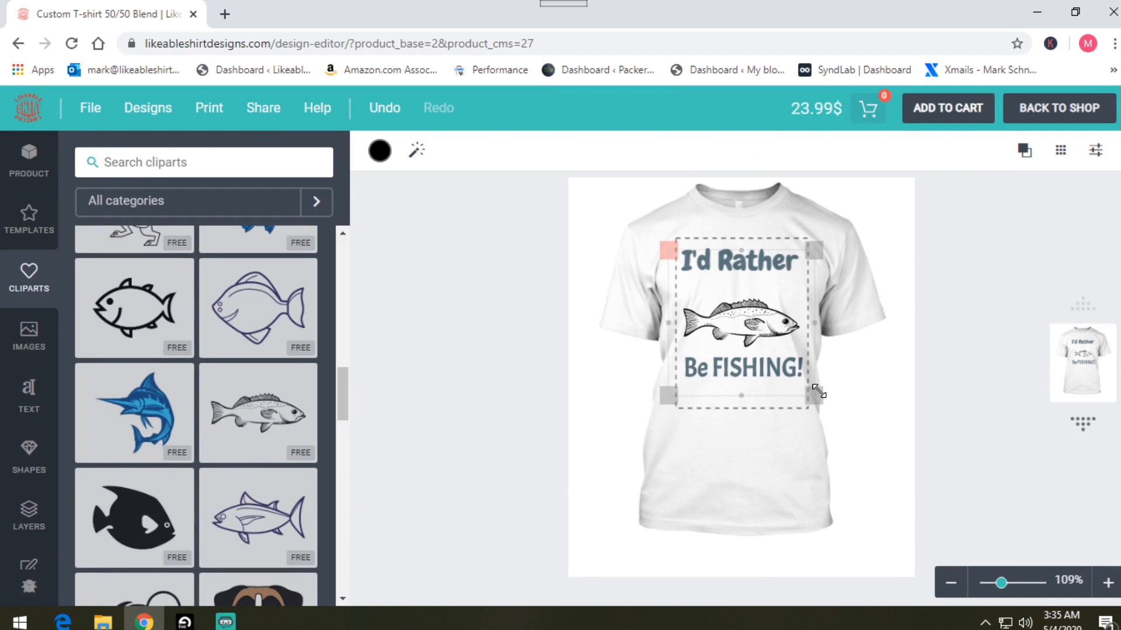
left_click_drag(749, 325, 748, 312)
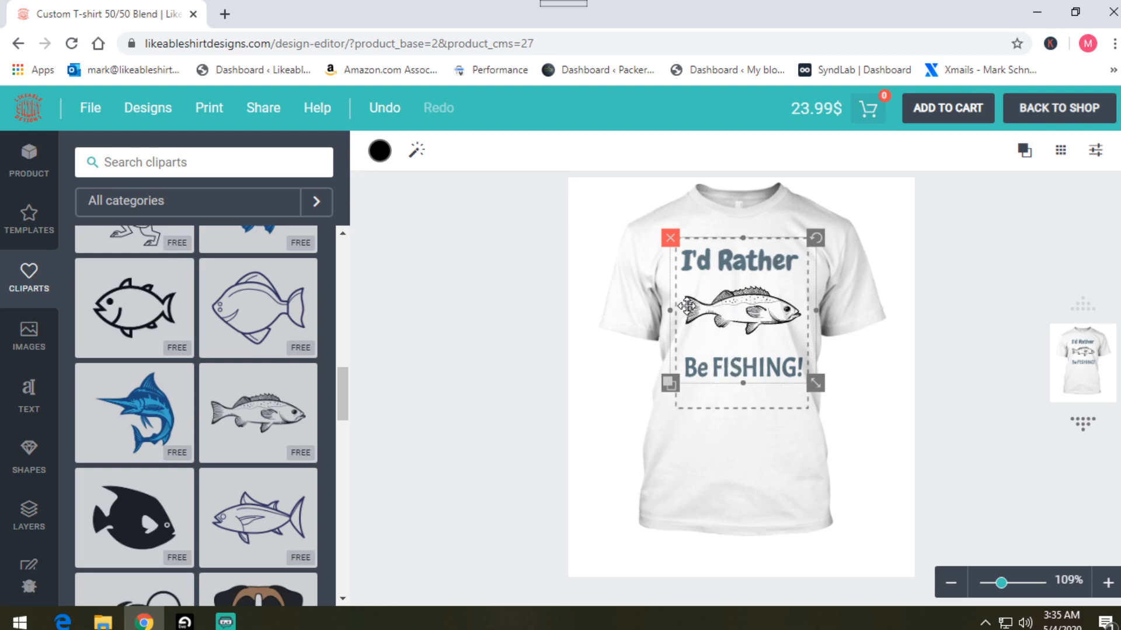
Step: Move the fish clipart up clear of the Be FISHING! text and fill that text with black, #000000
left_click_drag(745, 309, 743, 257)
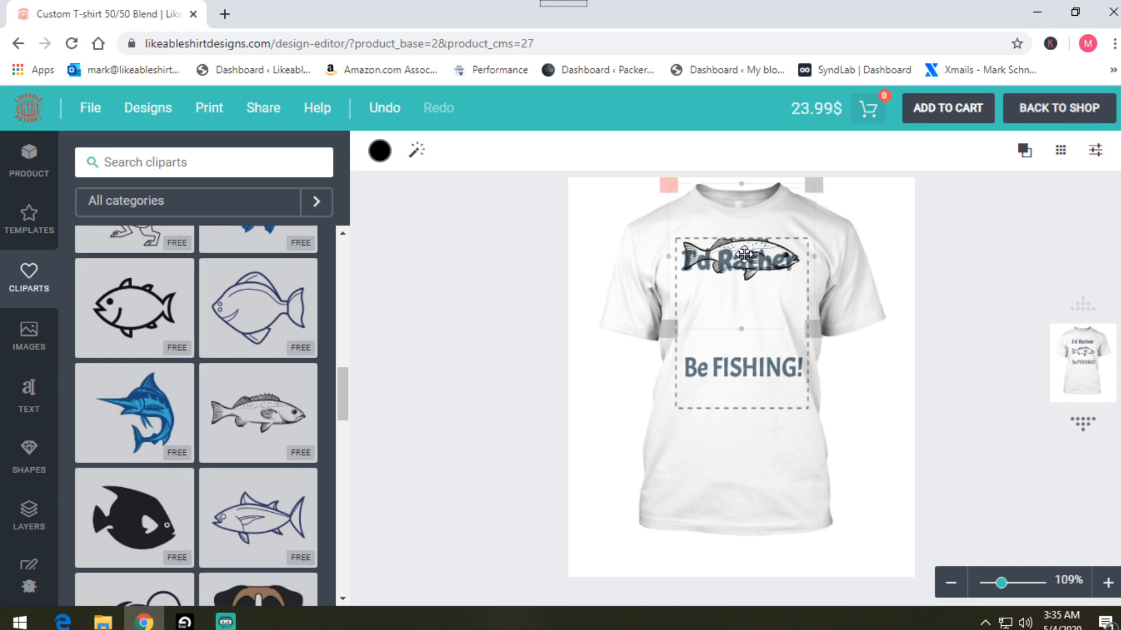
left_click(739, 368)
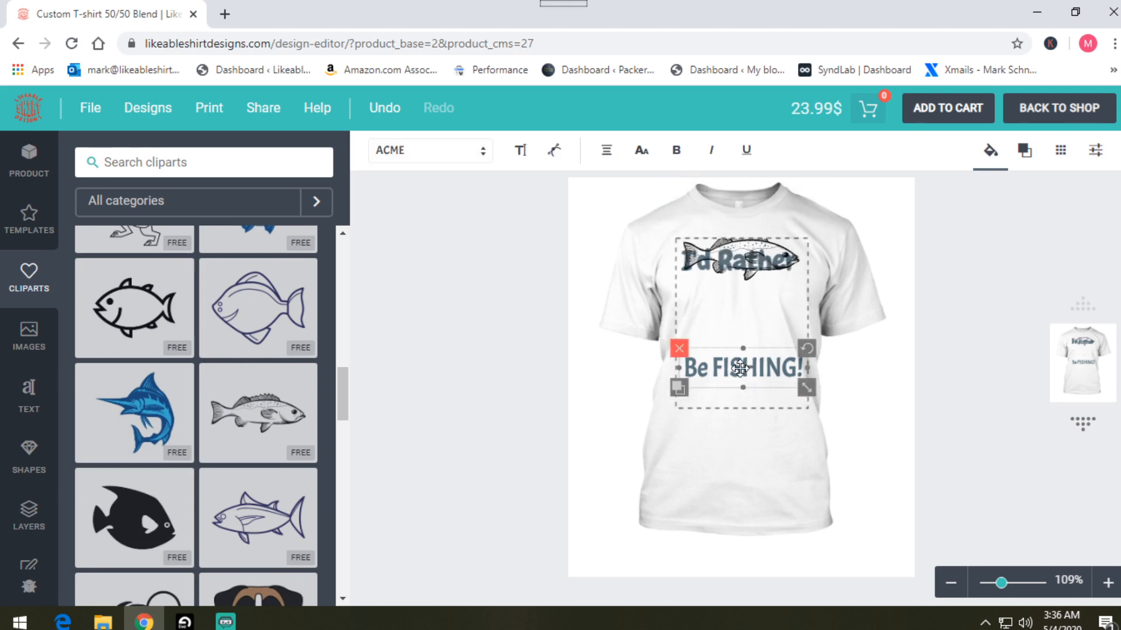
left_click(990, 153)
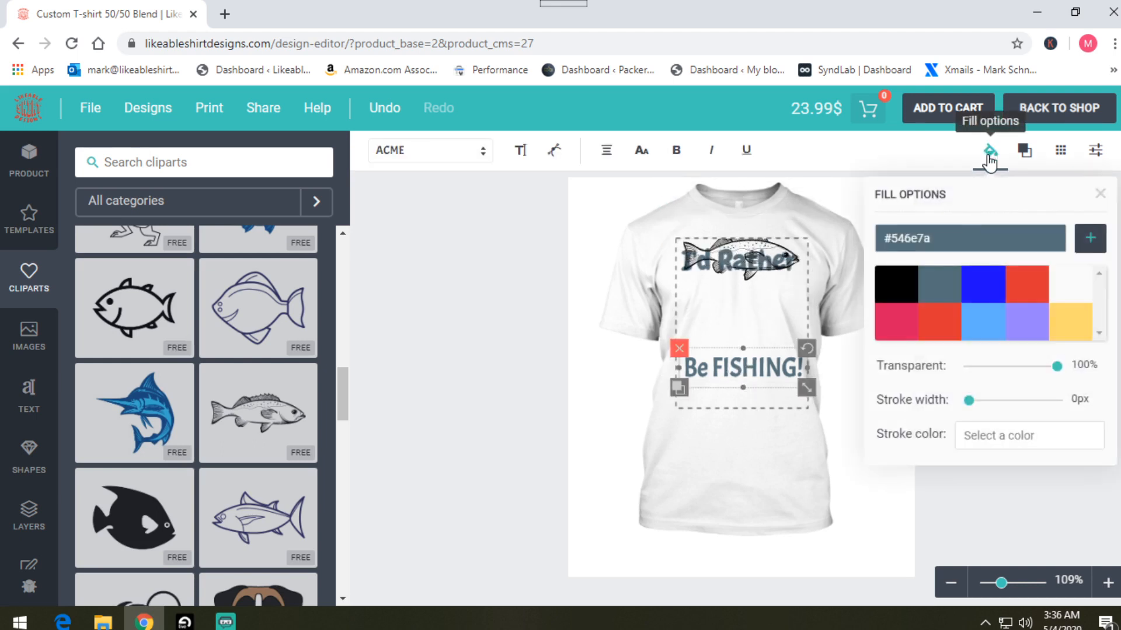
left_click(897, 284)
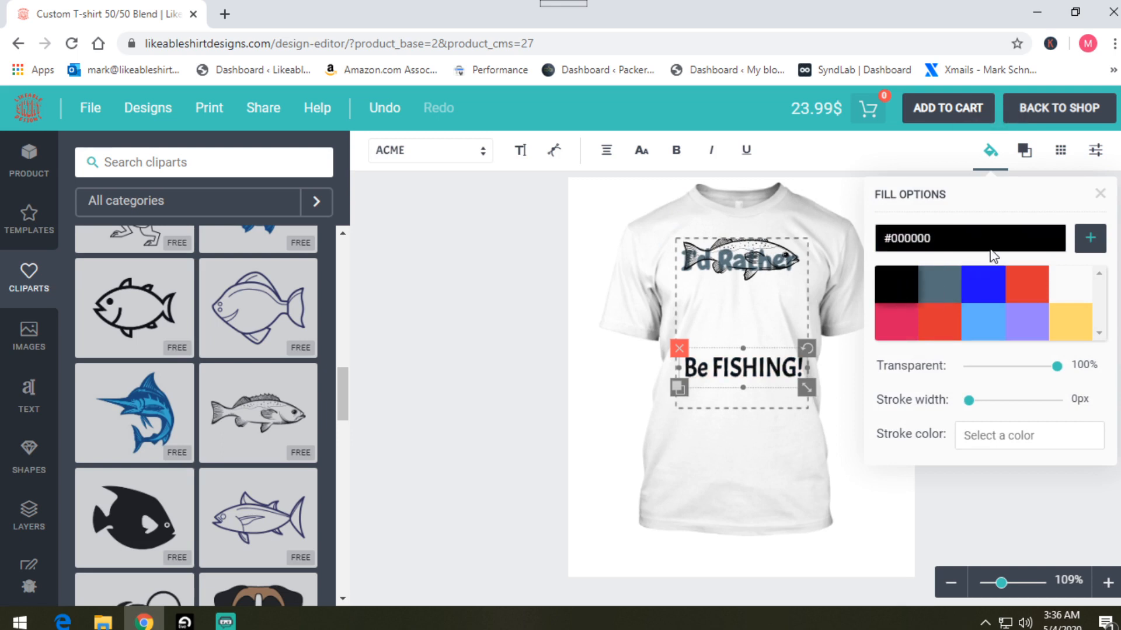
left_click(1100, 194)
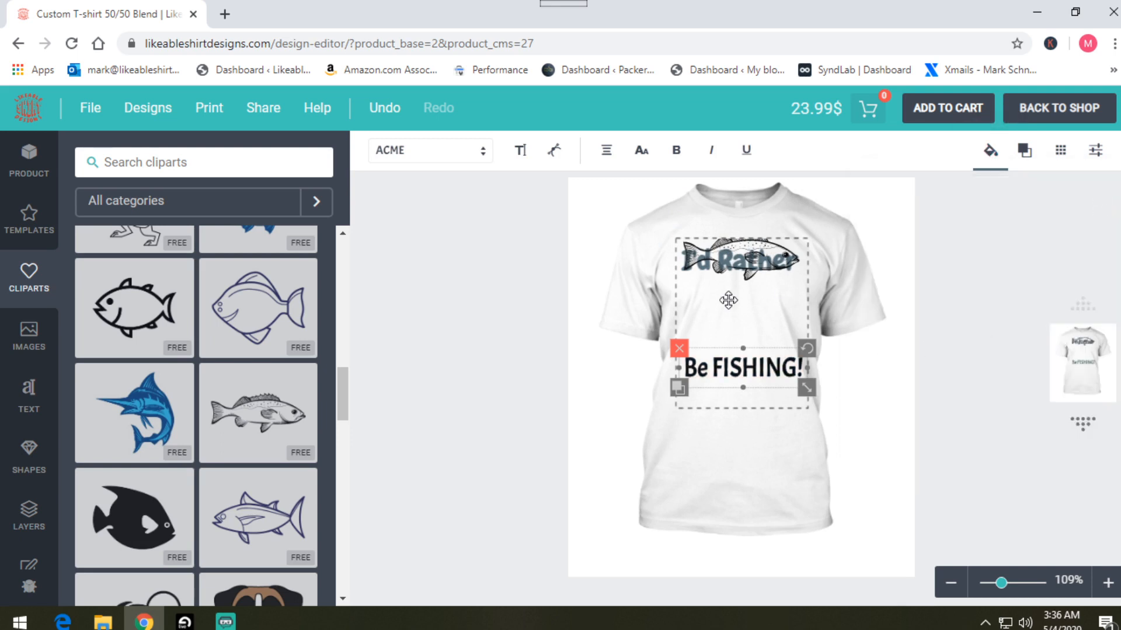
Step: Fill the I'd Rather text with black, #000000, moving the fish clipart down out of its way and back up between the two text lines
left_click(737, 281)
left_click_drag(739, 292, 743, 369)
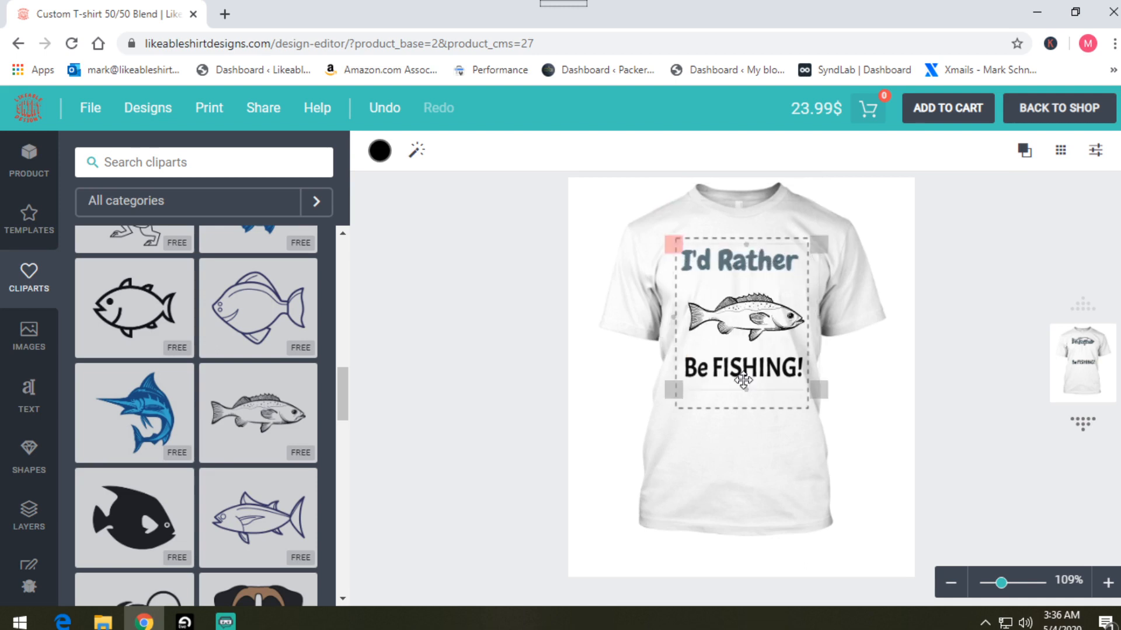
left_click(737, 264)
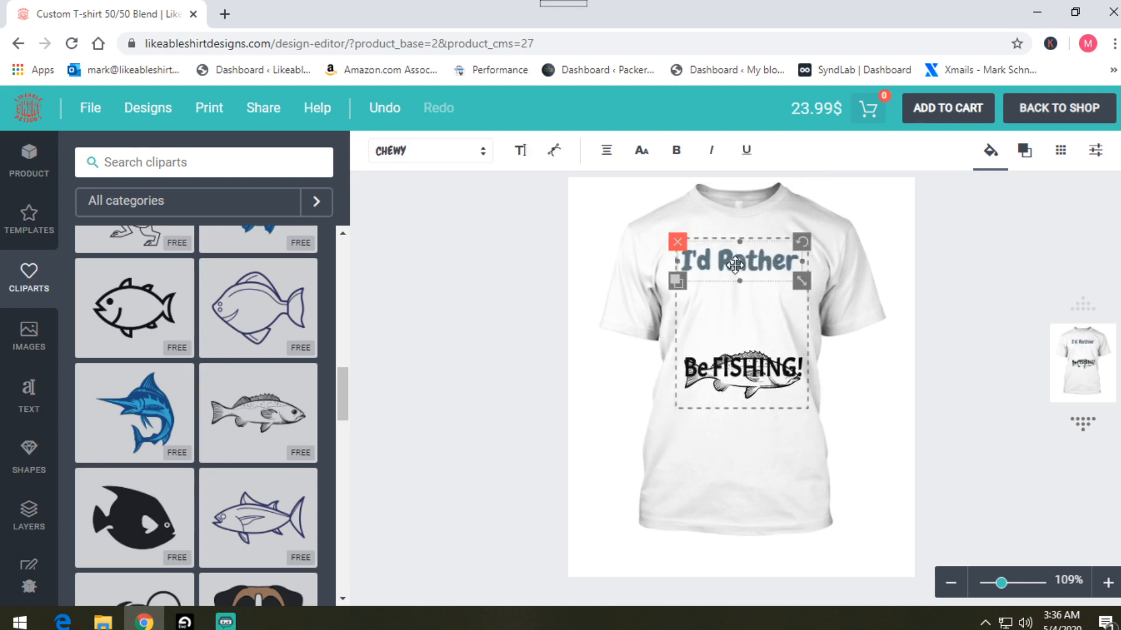
left_click(990, 150)
left_click(901, 281)
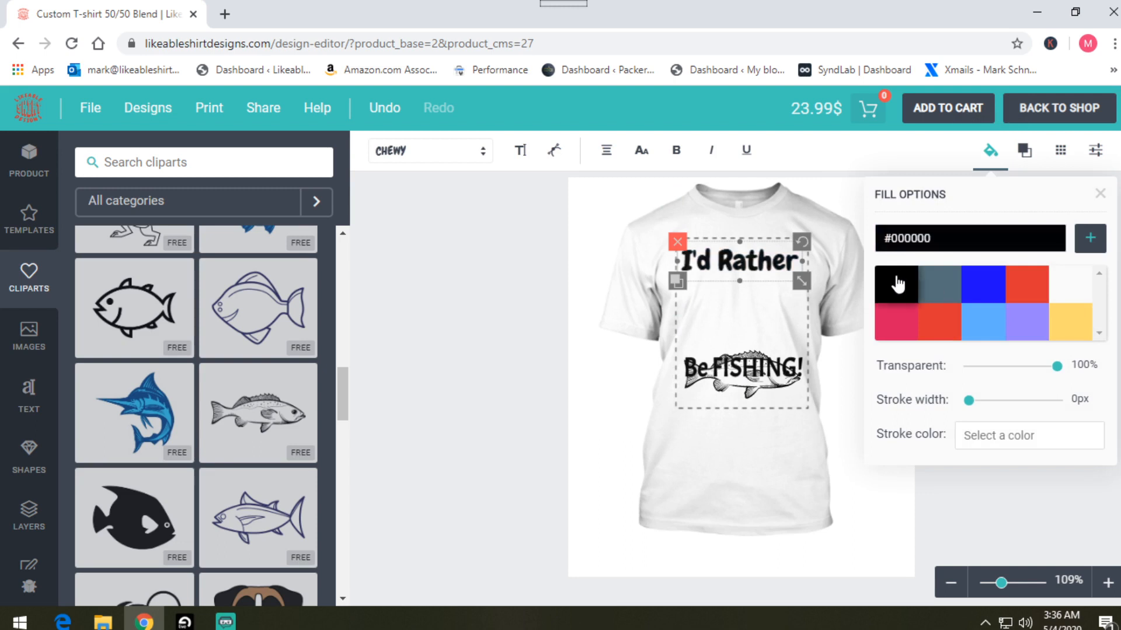
left_click(1100, 194)
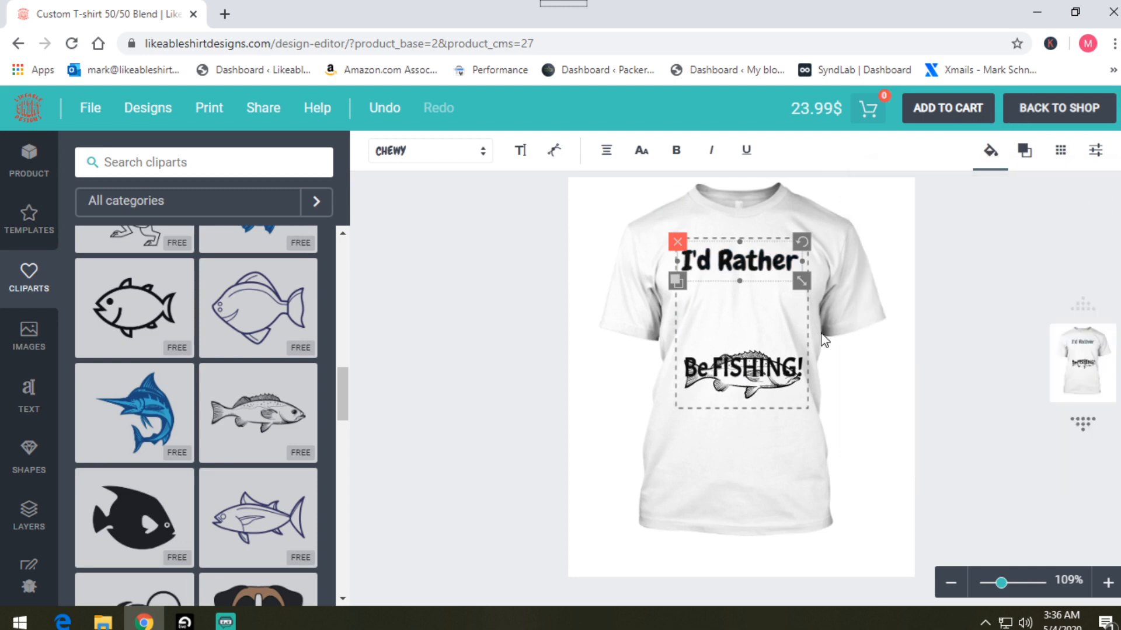
left_click_drag(745, 374, 736, 320)
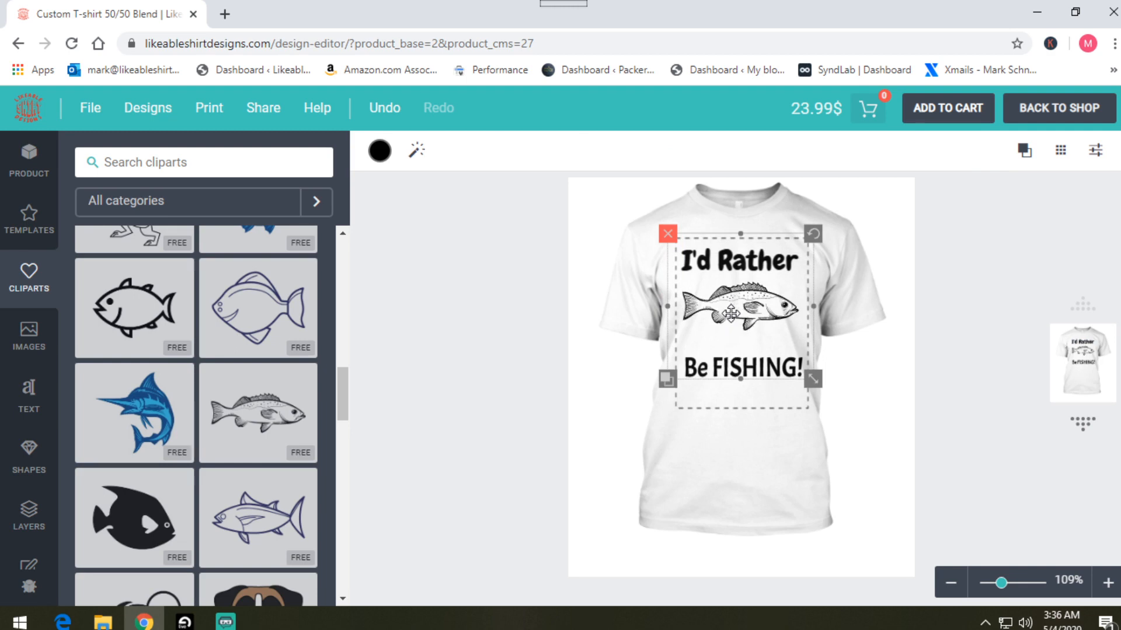
Step: Try the fish clipart in blue #1d0dff, red #dd3333 and purple #9782ff, and recolor it black, #000000
left_click(379, 156)
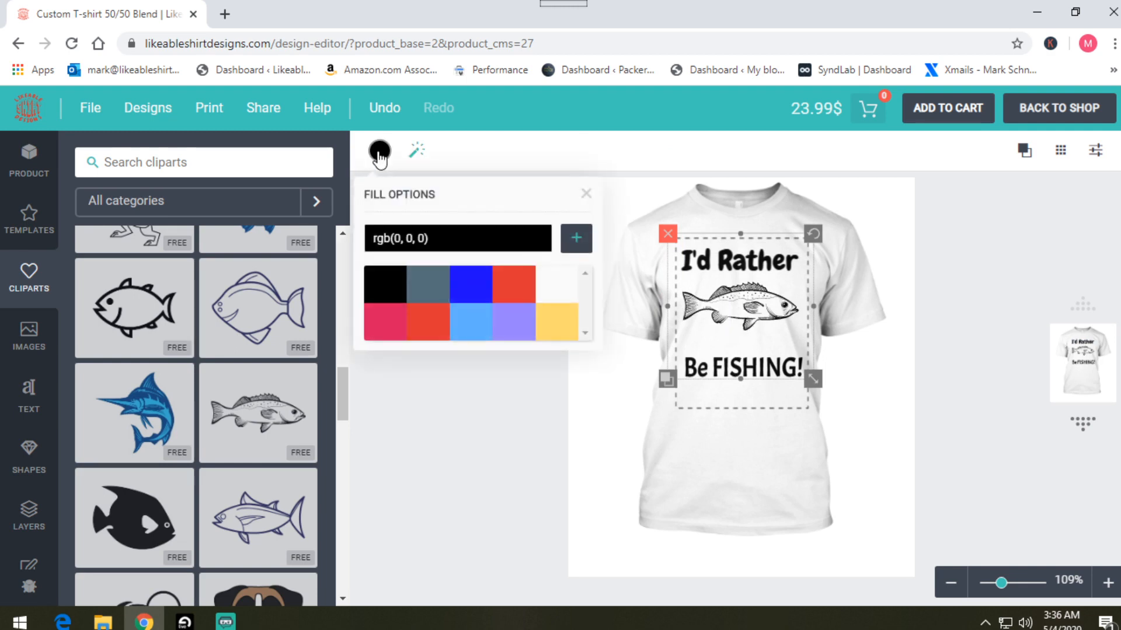
left_click(480, 288)
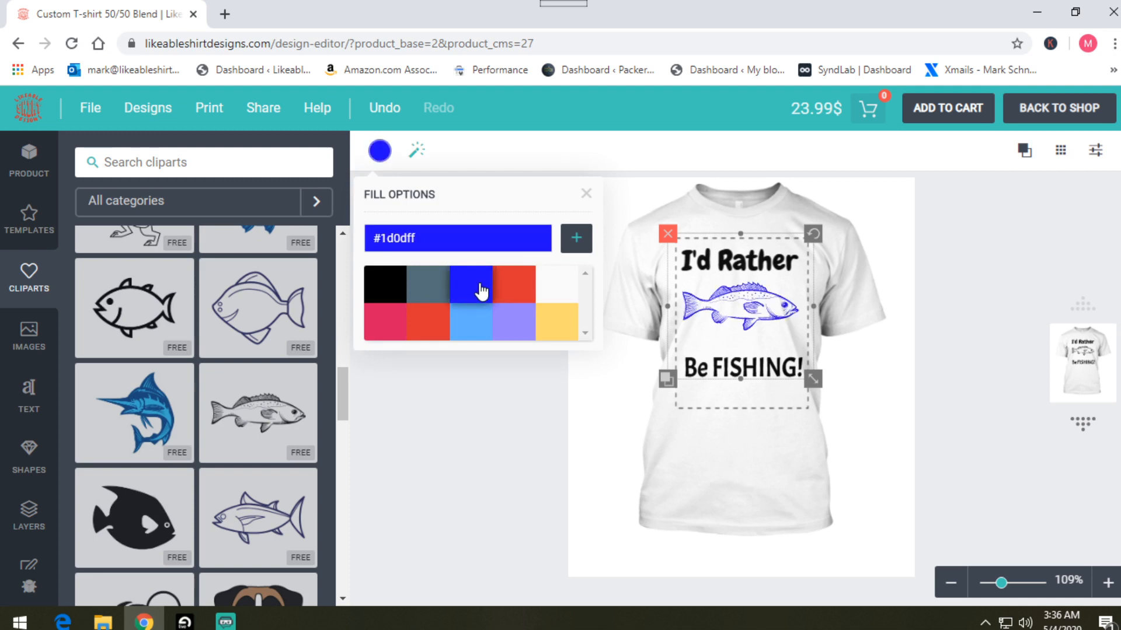
left_click(517, 283)
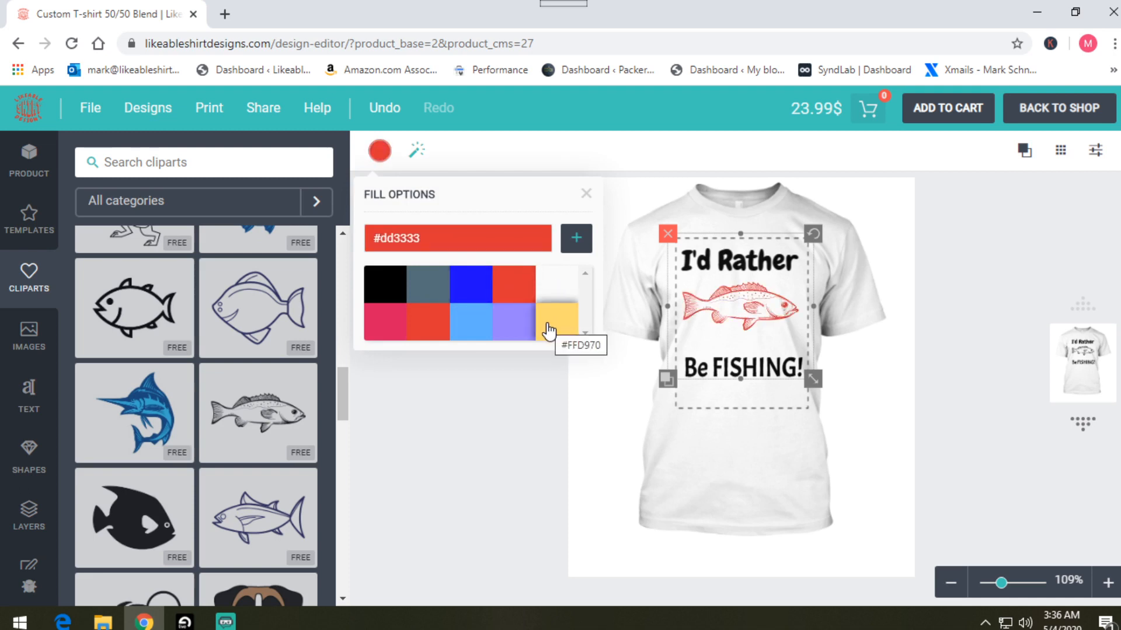
left_click(516, 331)
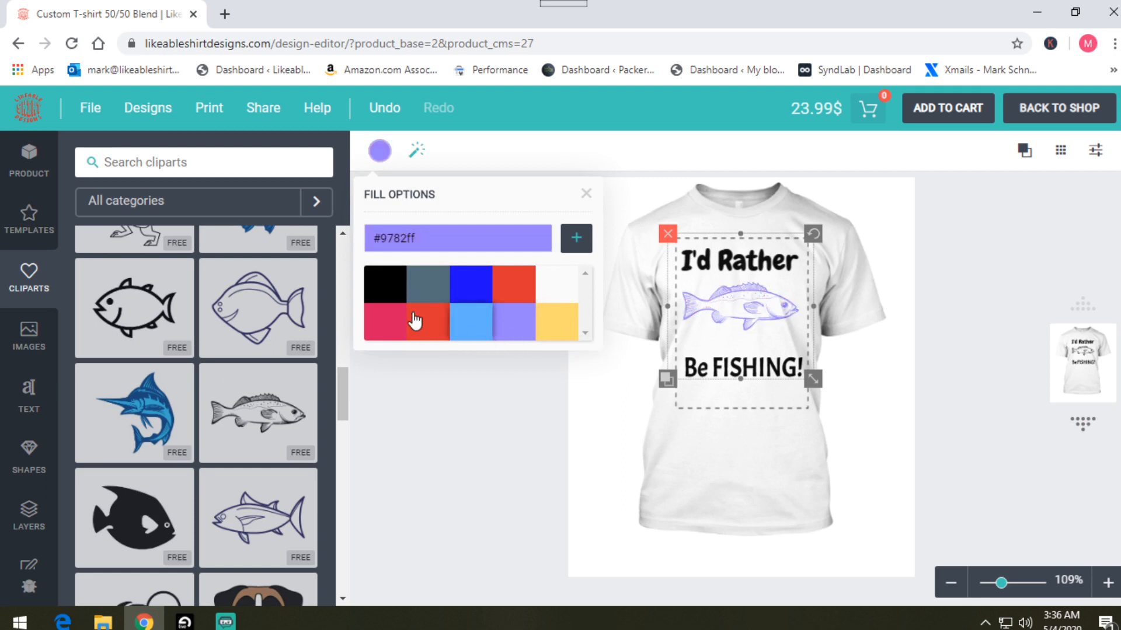
left_click(380, 287)
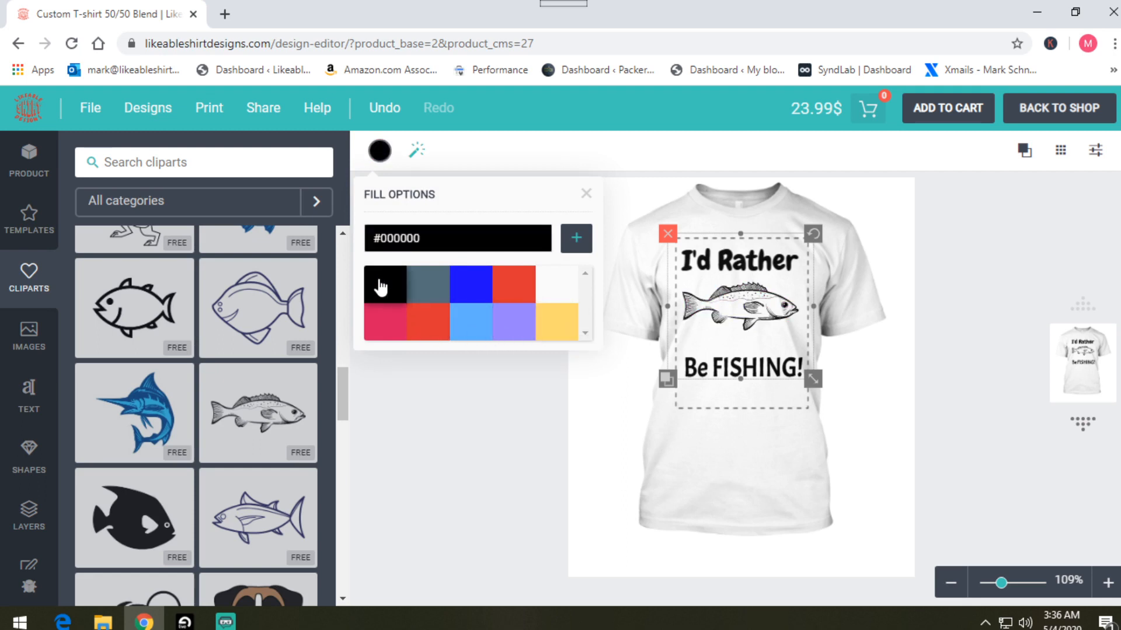
left_click(586, 194)
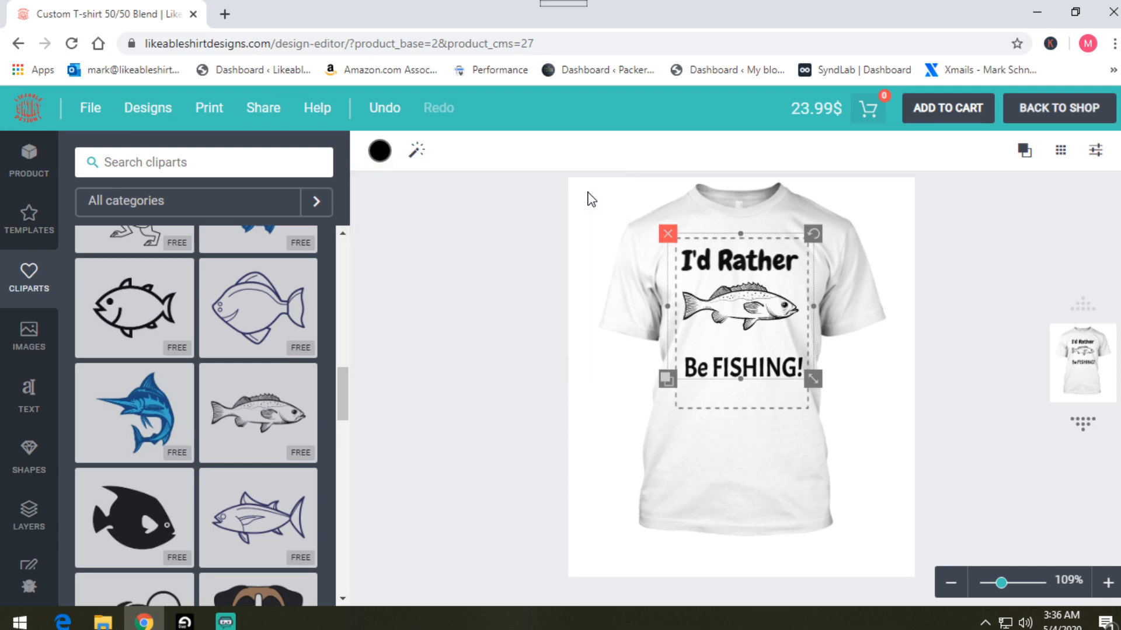
Step: Move the fish clipart up close under I'd Rather and bring the Be FISHING! text up directly beneath the fish
left_click_drag(743, 310, 741, 294)
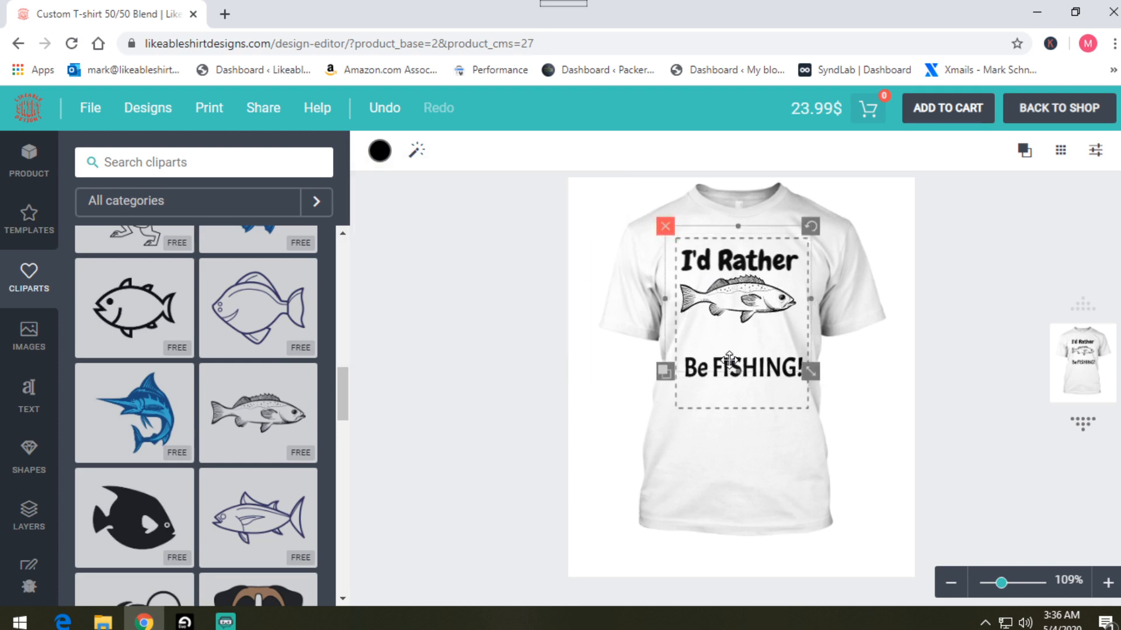
left_click(724, 380)
left_click_drag(723, 380, 725, 349)
left_click(976, 446)
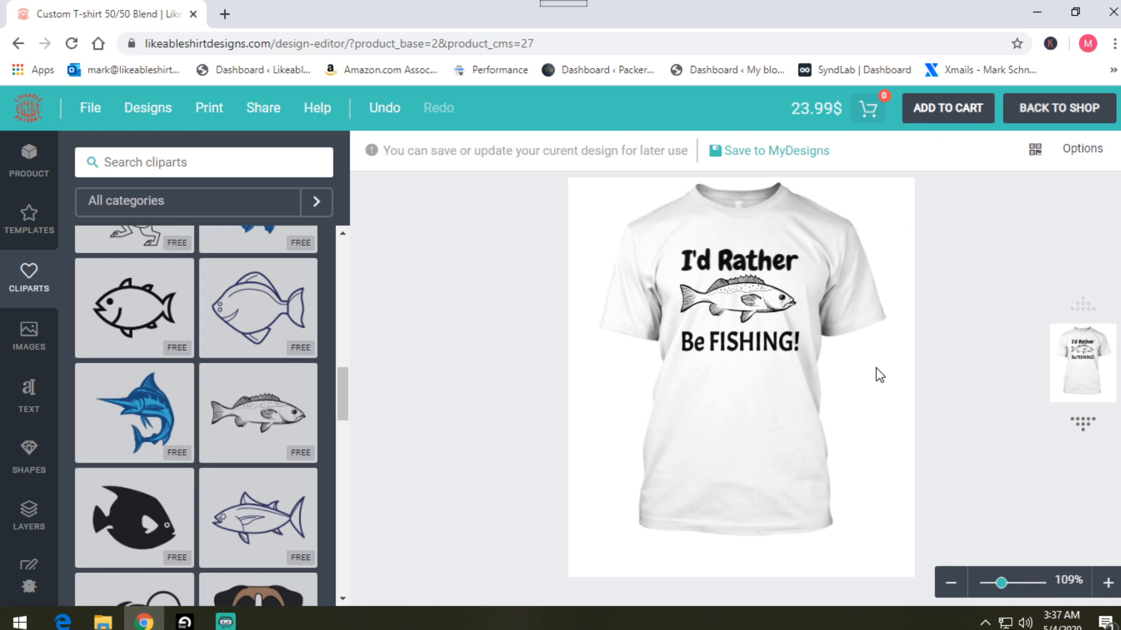
Step: Clear the whole design from the shirt and upload the FLAG image from the stuff folder in Pictures
left_click(91, 111)
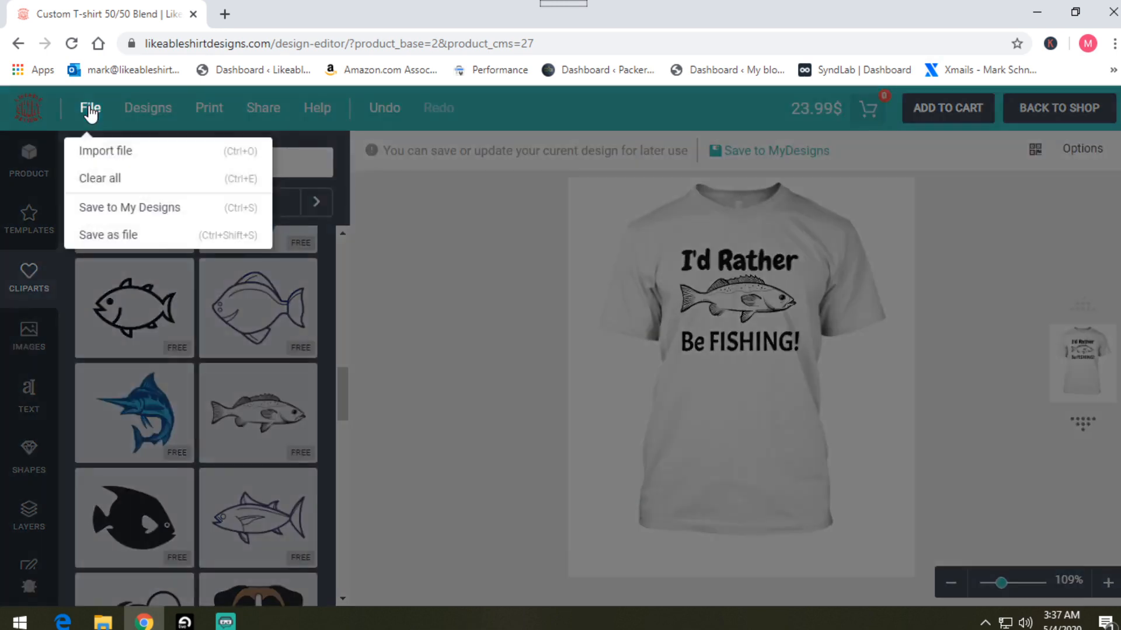
left_click(110, 180)
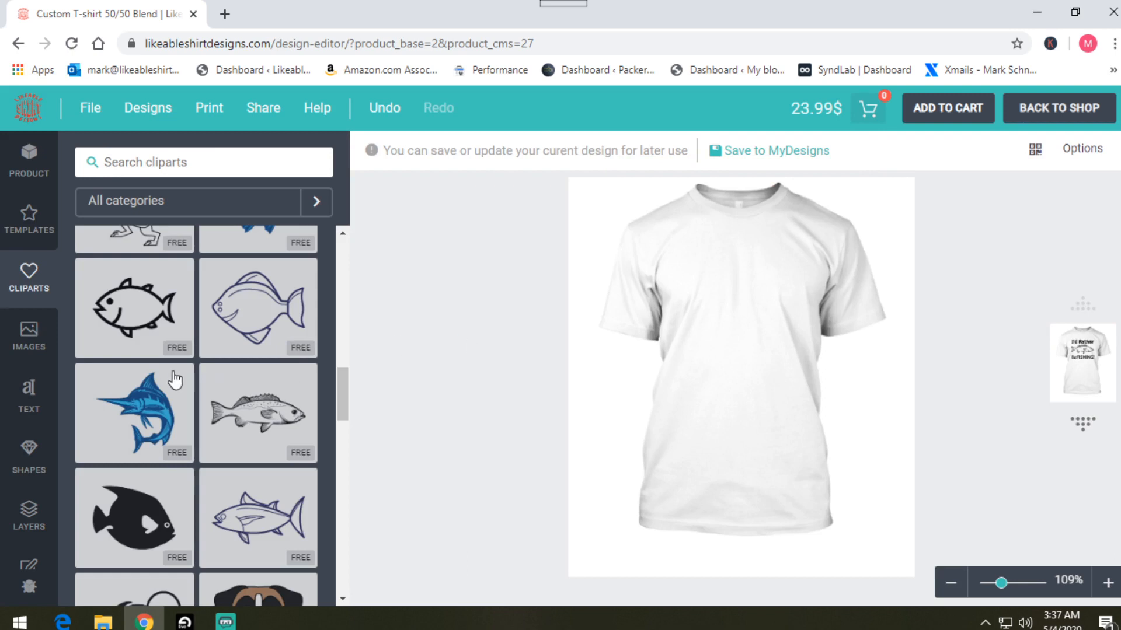
left_click(26, 340)
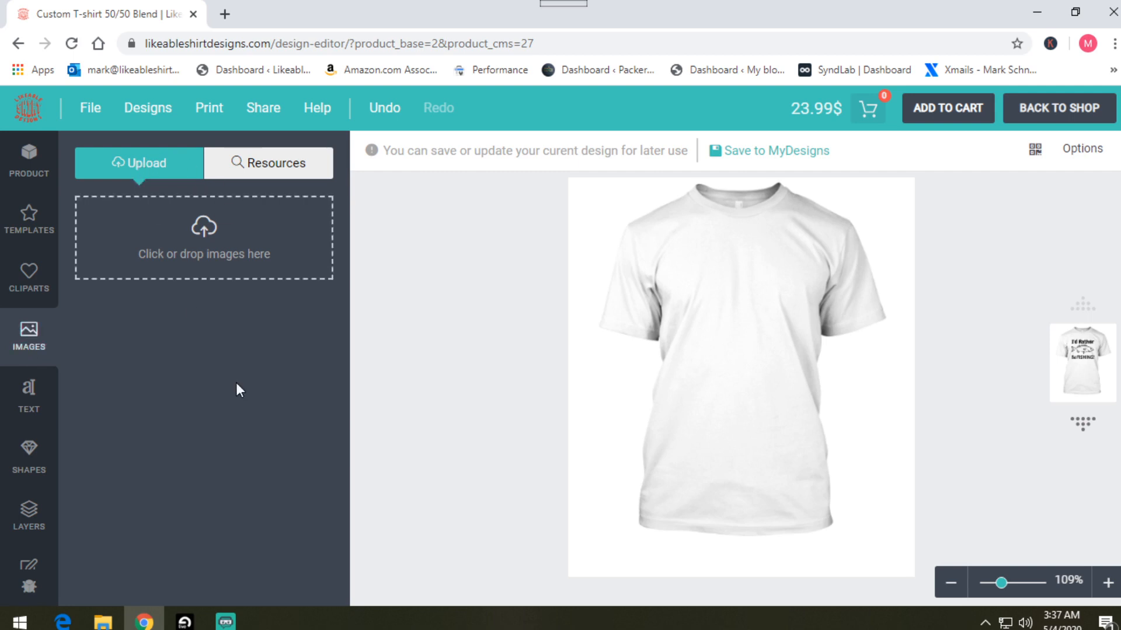
mouse_move(97, 623)
left_click(54, 578)
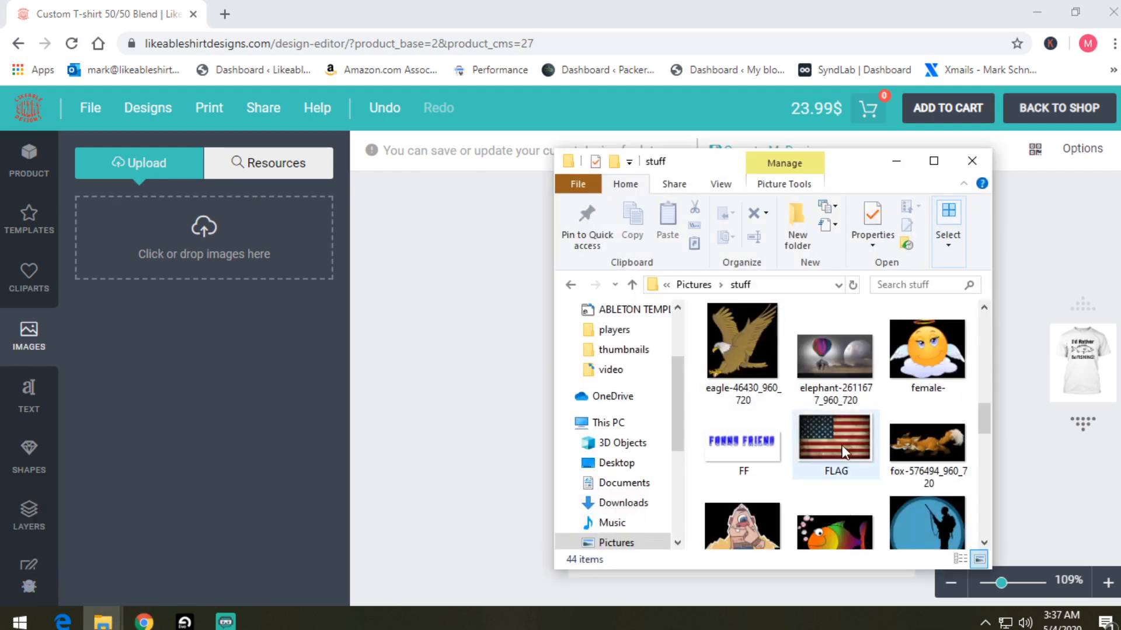
left_click_drag(830, 443, 244, 240)
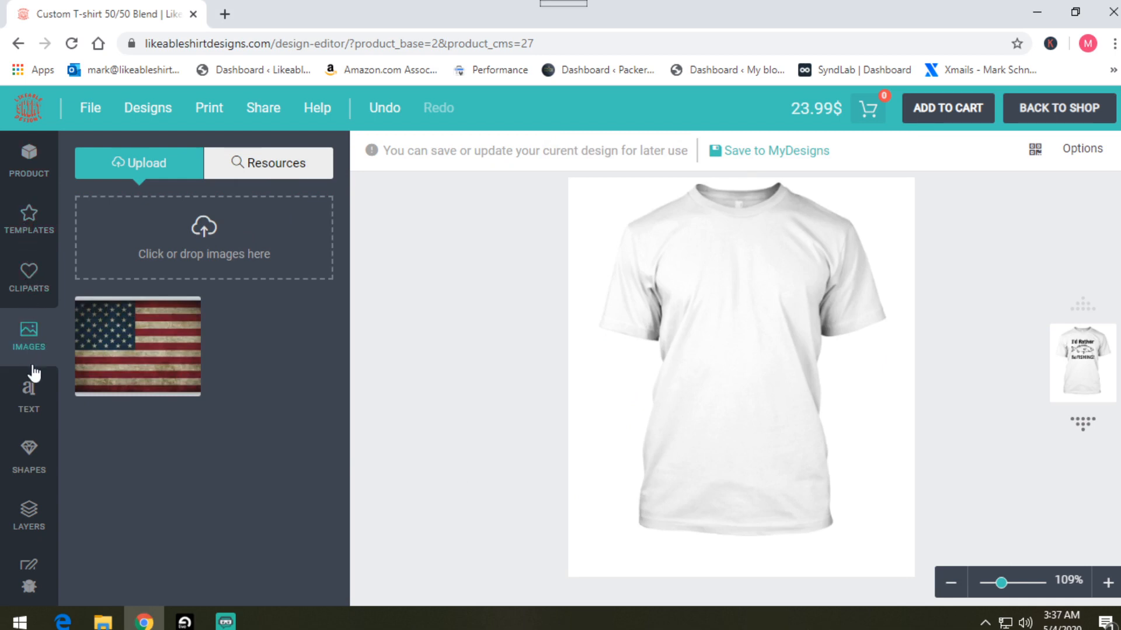
left_click(29, 397)
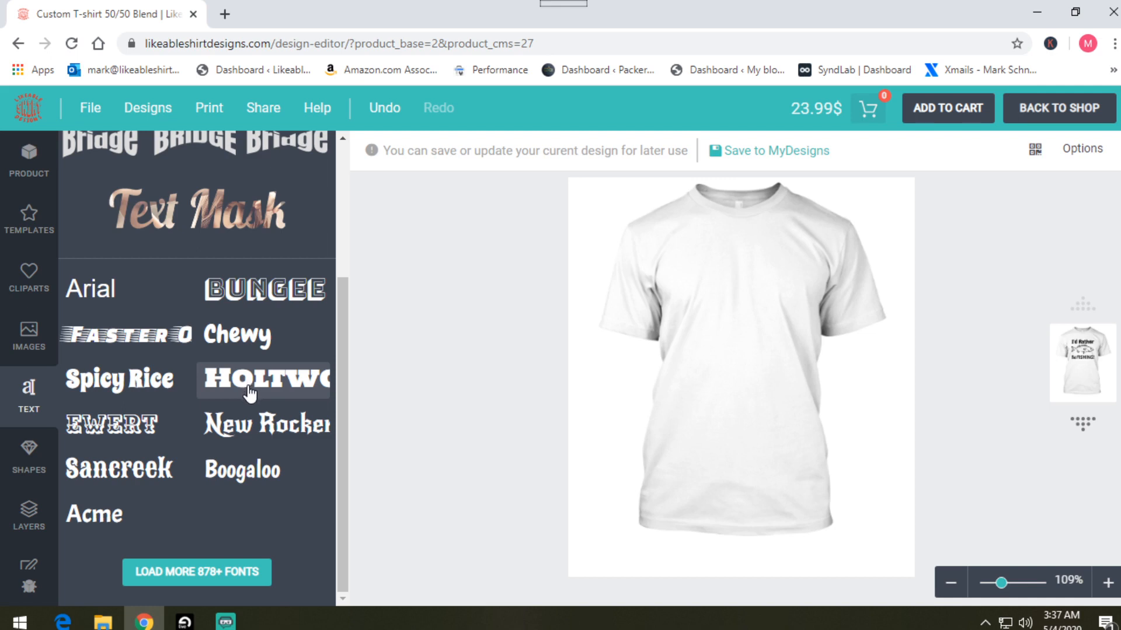
left_click(26, 341)
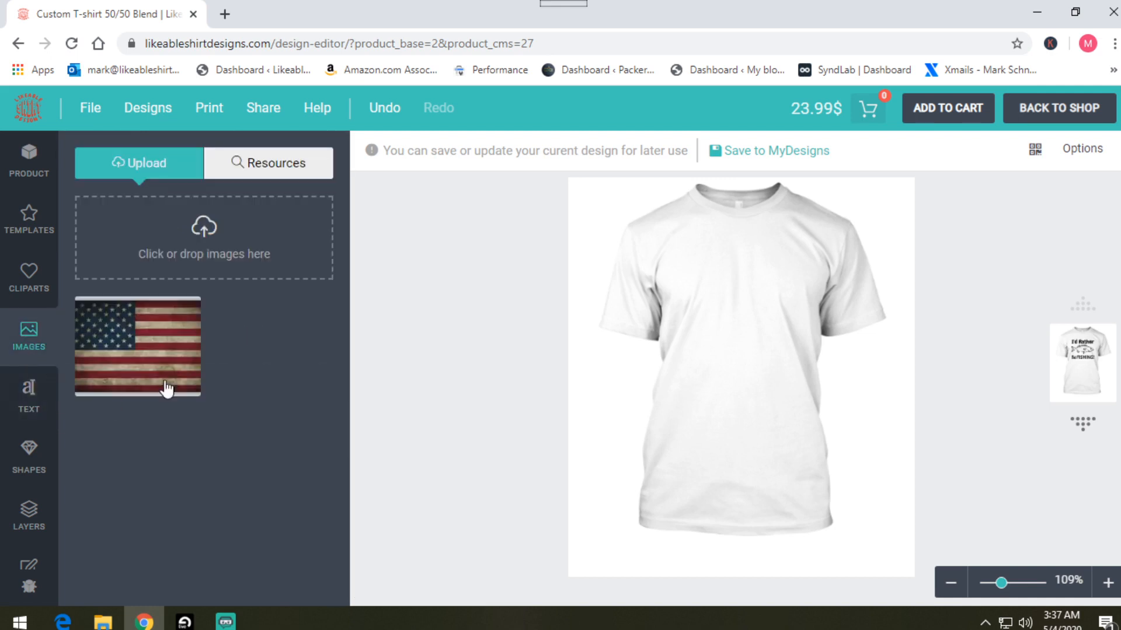
left_click_drag(134, 345, 738, 324)
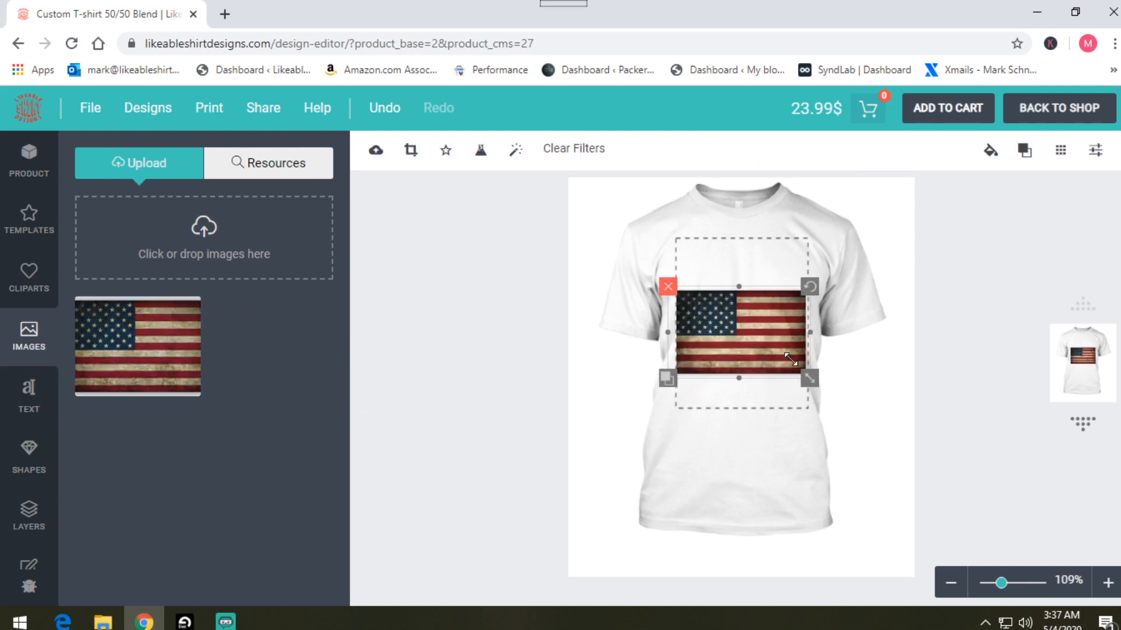
left_click(669, 287)
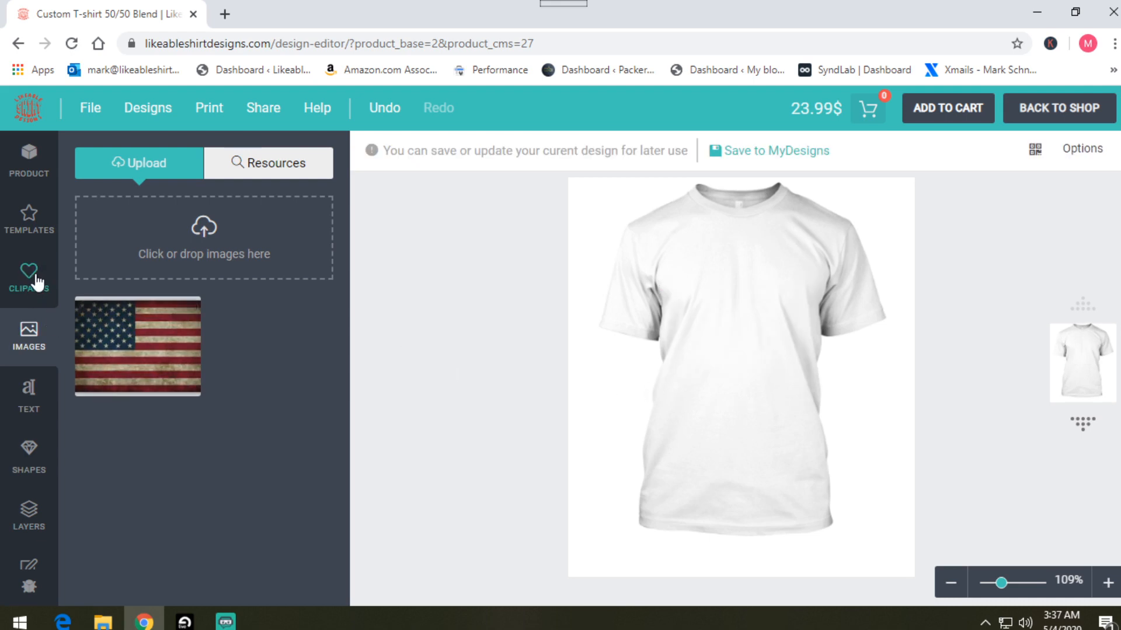
Step: Add a Holtwood One SC text to the shirt and change its wording to LIKEABLE, SHIRT and DESIGNS on three separate lines
left_click(29, 397)
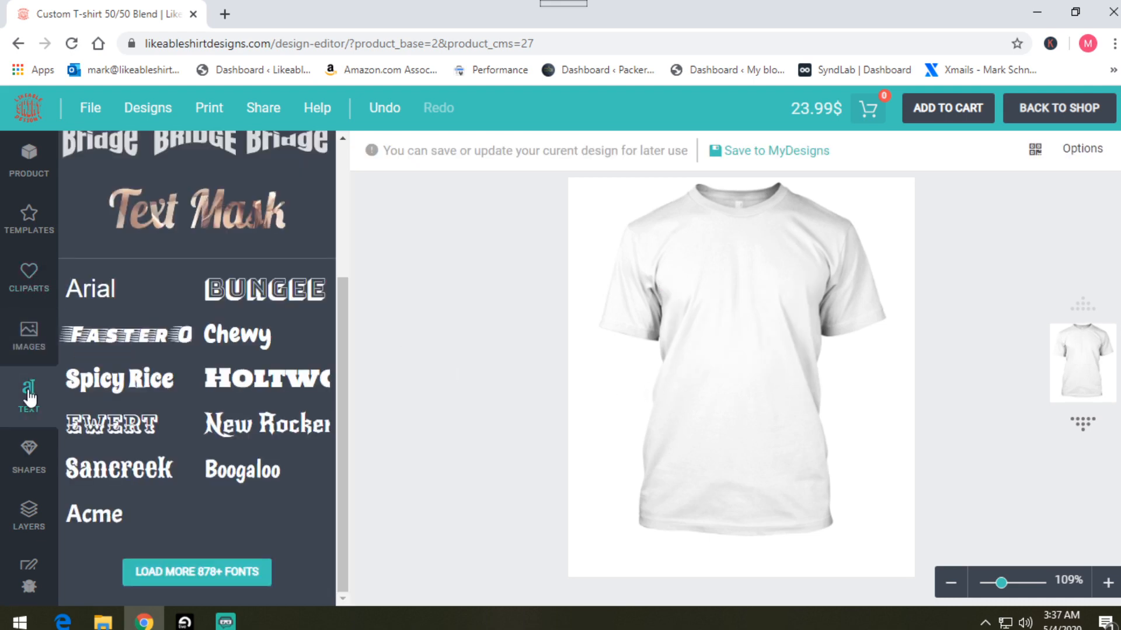
left_click(269, 385)
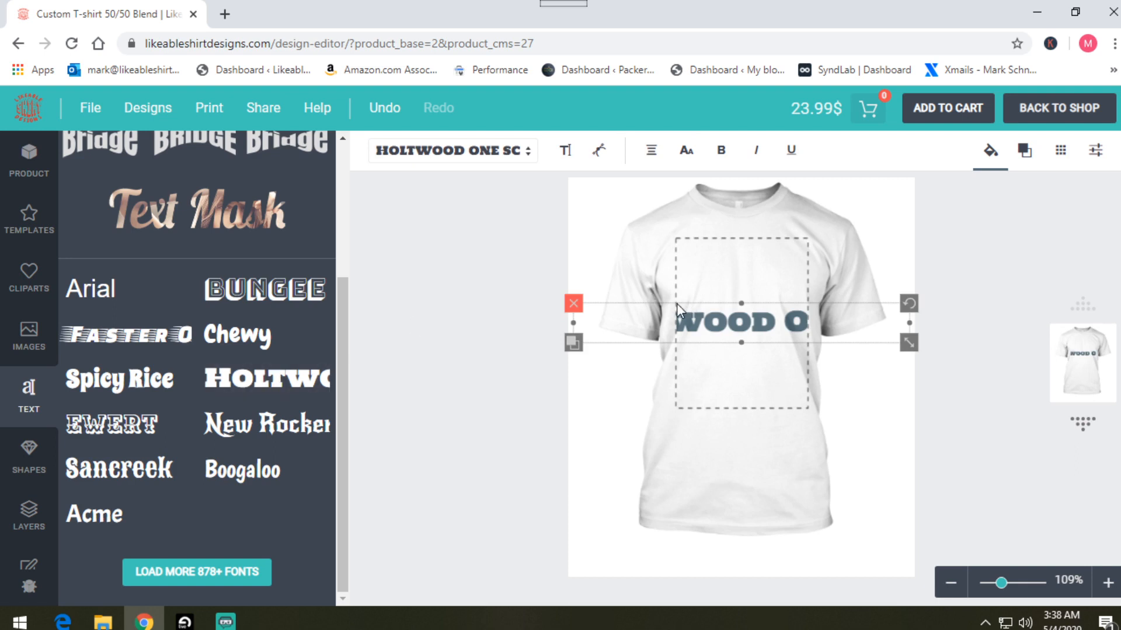
left_click(565, 151)
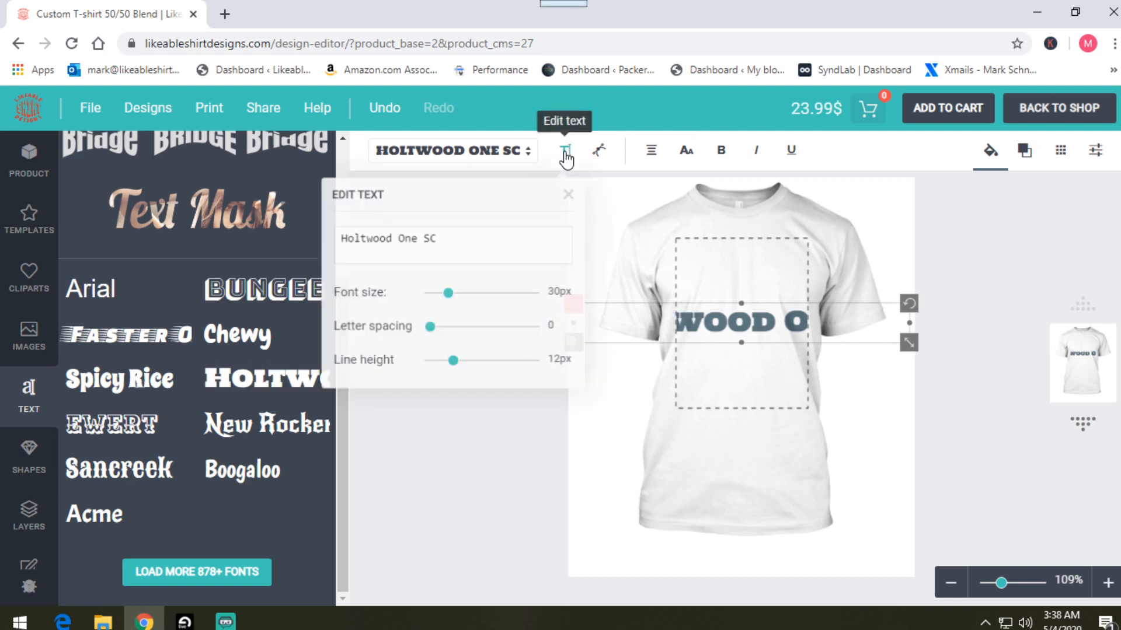
left_click_drag(446, 239, 341, 250)
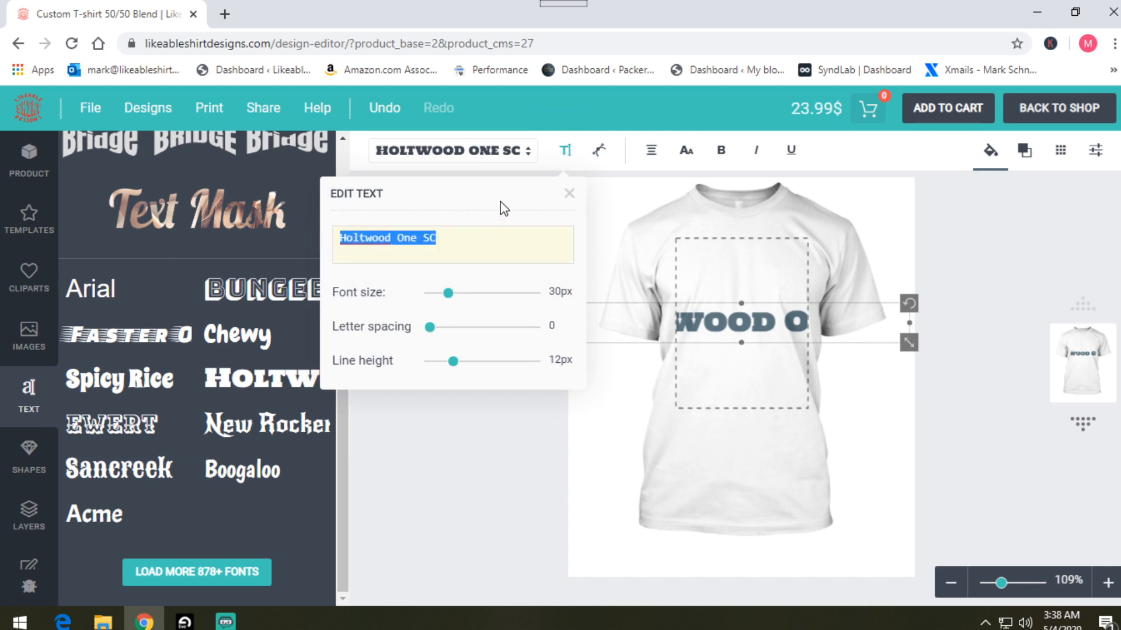
type("LIKEA")
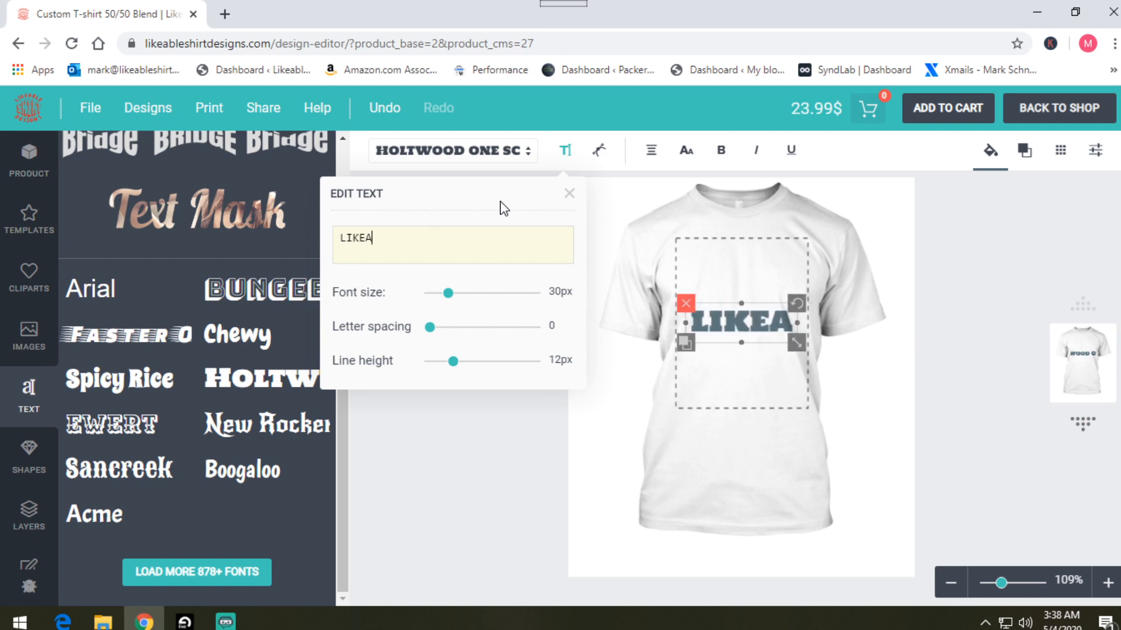
type("BLE")
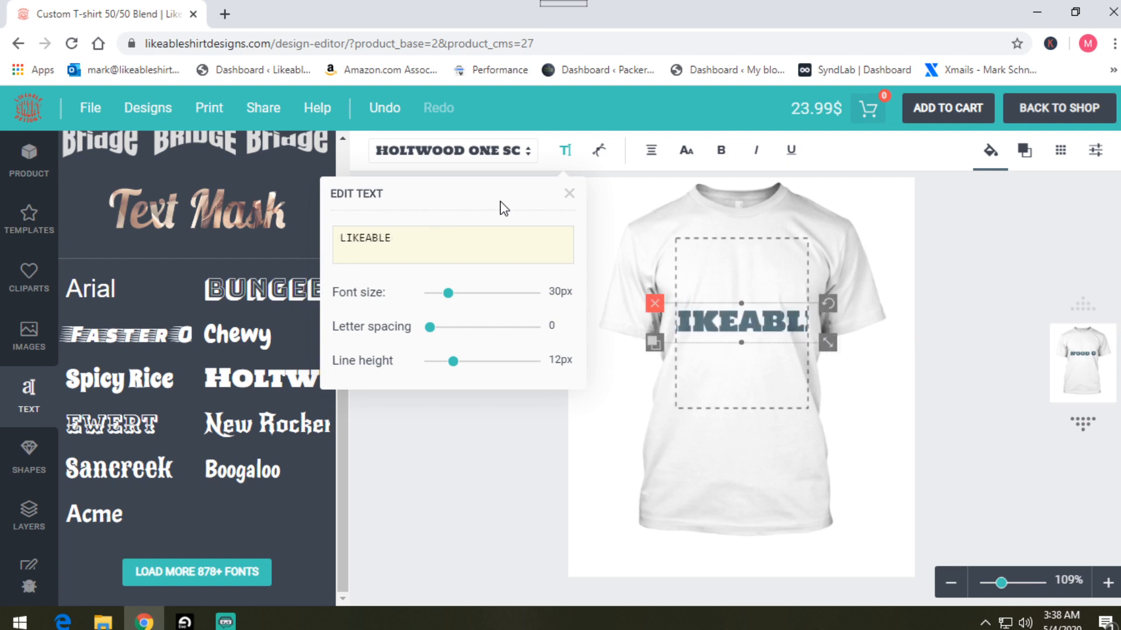
key("Return")
type("SHIRT")
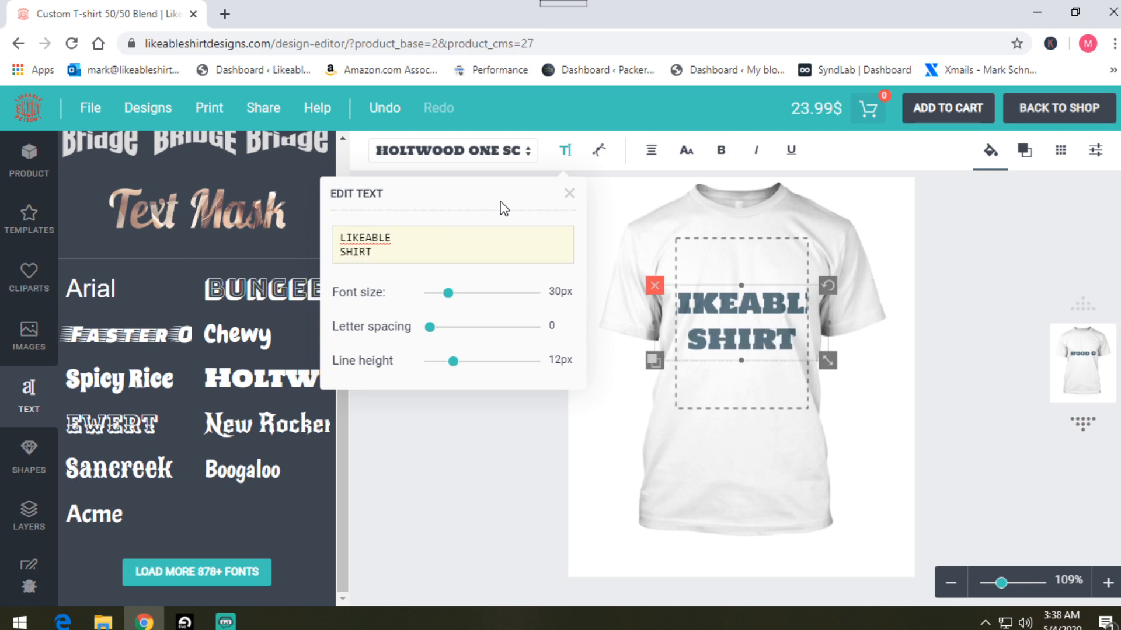
key("Return")
type("DESIGNS")
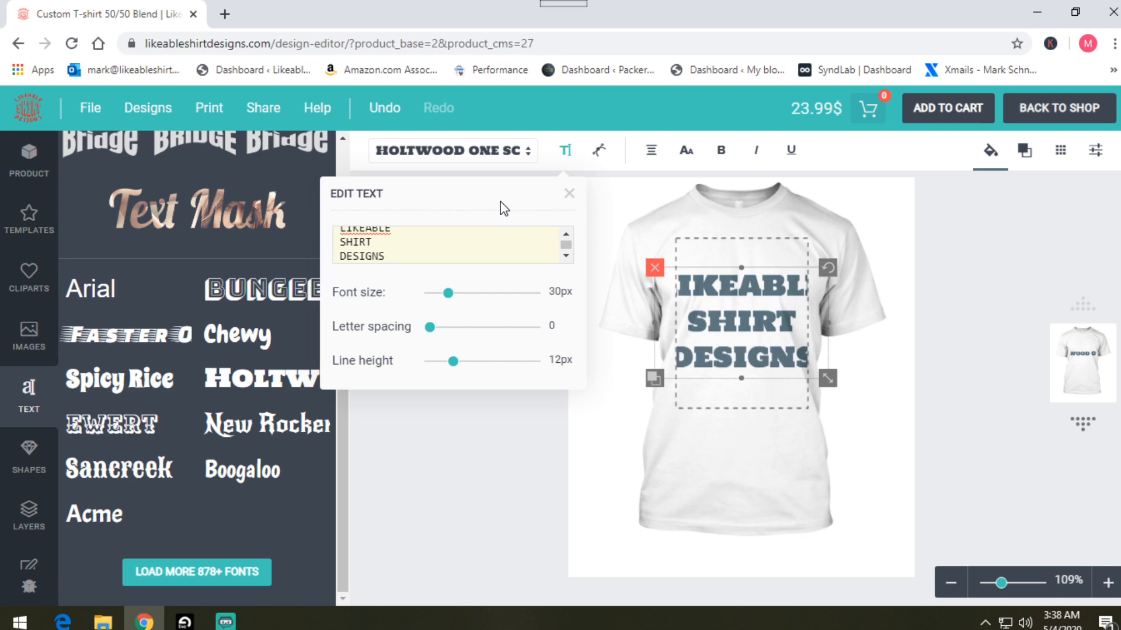
Step: Set the three-line text's font size to 45px and its line height to 8px
left_click_drag(449, 298, 453, 302)
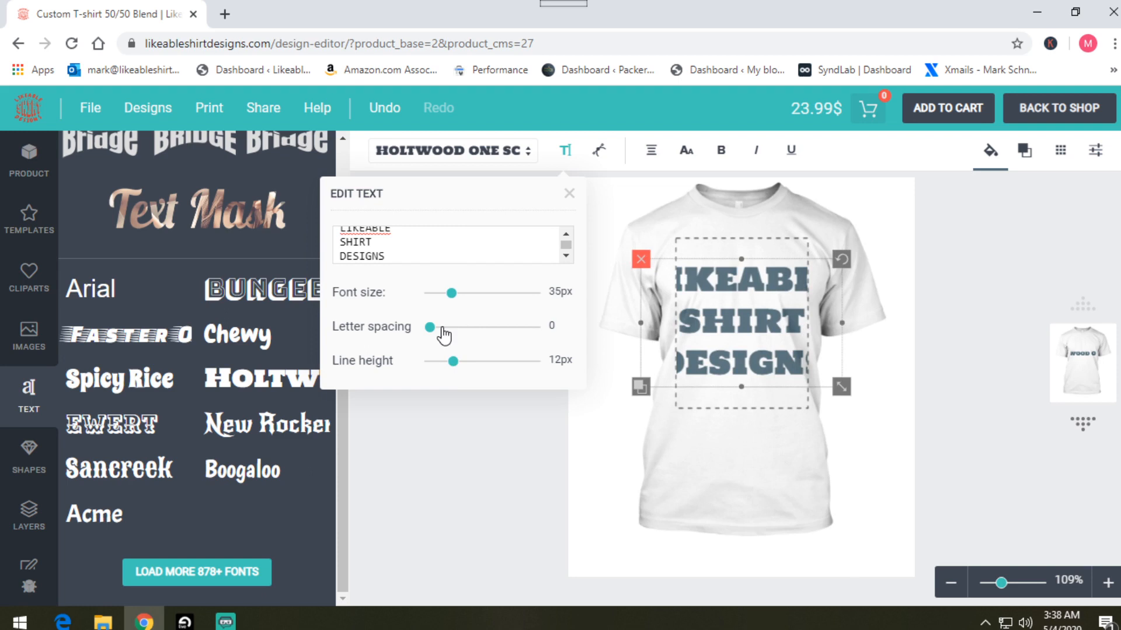
left_click_drag(453, 371, 448, 371)
left_click_drag(452, 293, 460, 296)
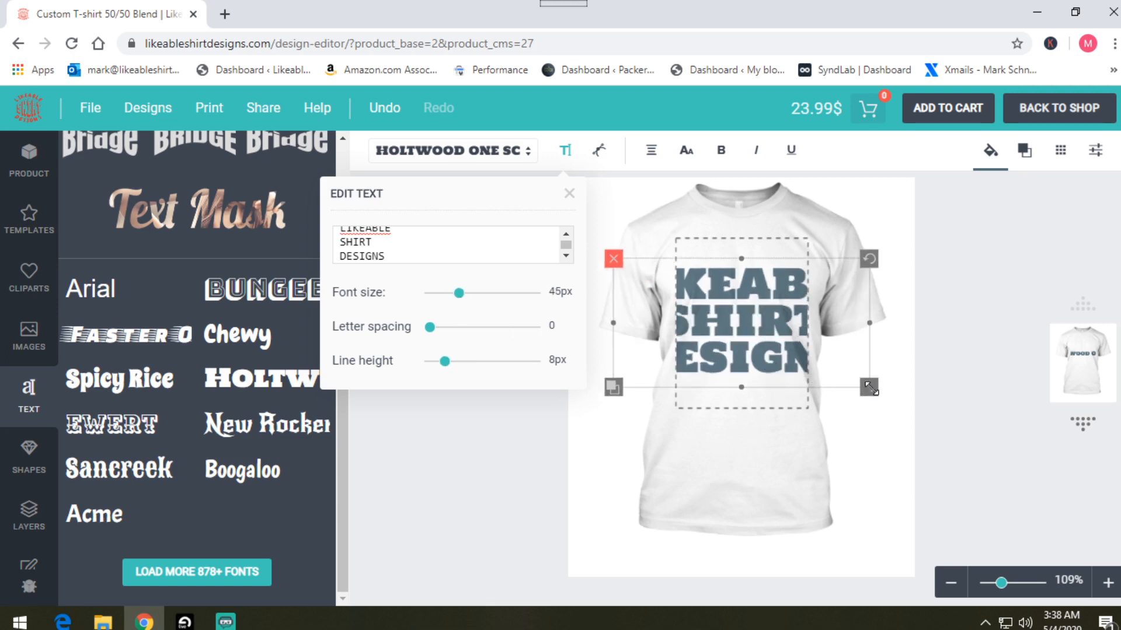
Step: Resize the LIKEABLE SHIRT DESIGNS text to the print area's width with taller letters and move it up to the area's upper edge
left_click_drag(867, 388, 811, 376)
left_click_drag(829, 323, 803, 320)
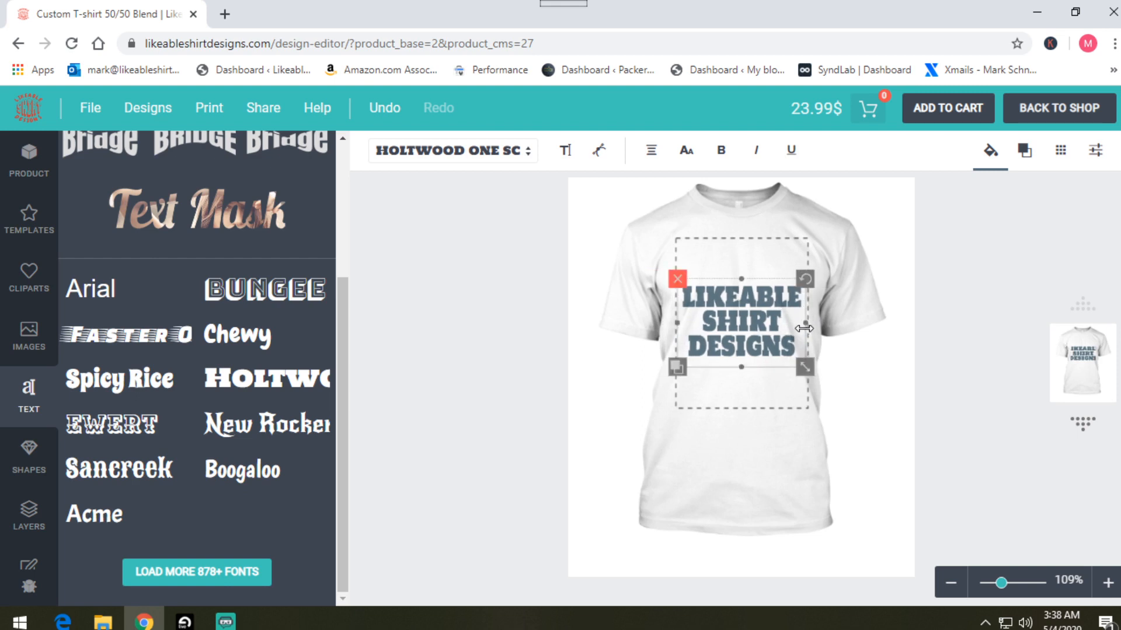
left_click_drag(742, 367, 742, 376)
left_click_drag(740, 323, 739, 292)
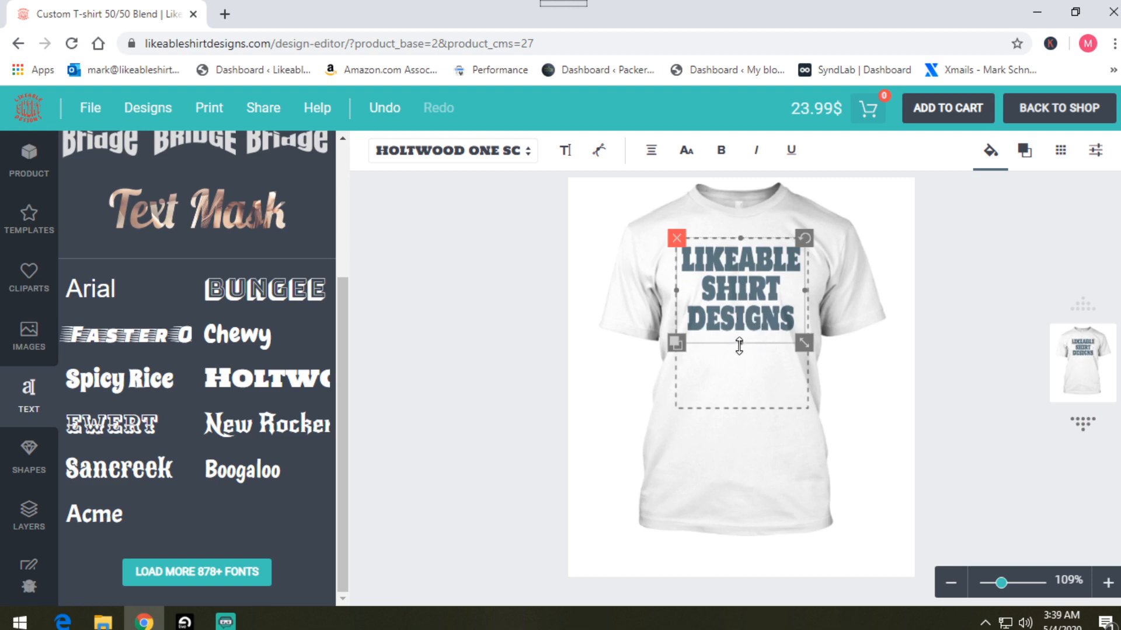
left_click_drag(741, 343, 741, 354)
left_click_drag(740, 299, 741, 297)
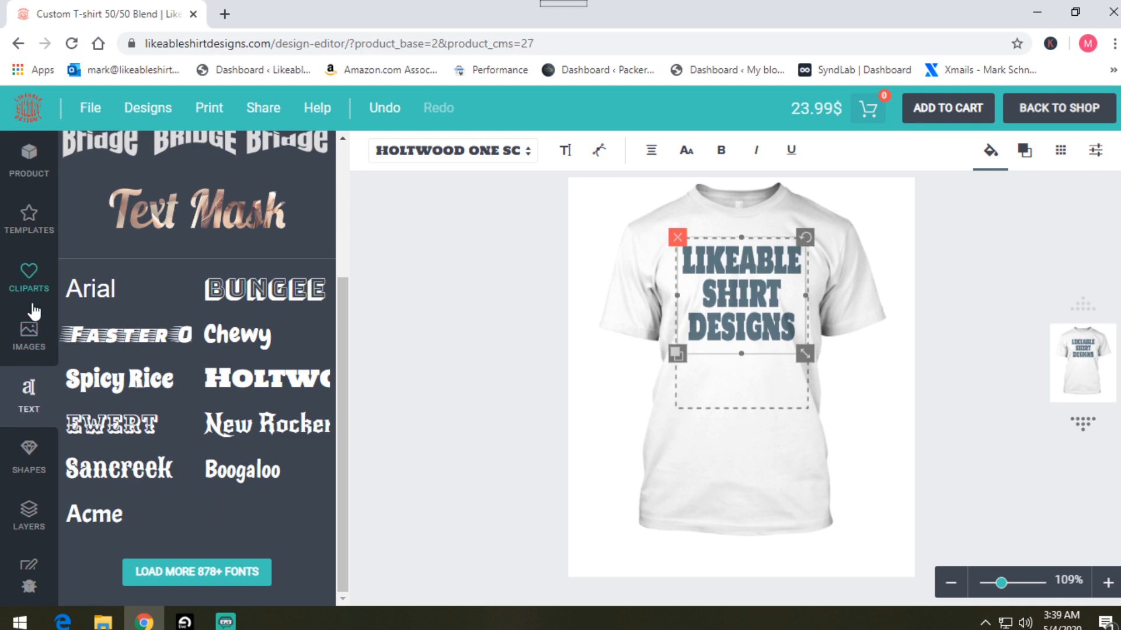
Step: Place the uploaded flag image over the LIKEABLE SHIRT DESIGNS text and enlarge it to cover all three lines
left_click(29, 345)
left_click_drag(142, 360, 744, 293)
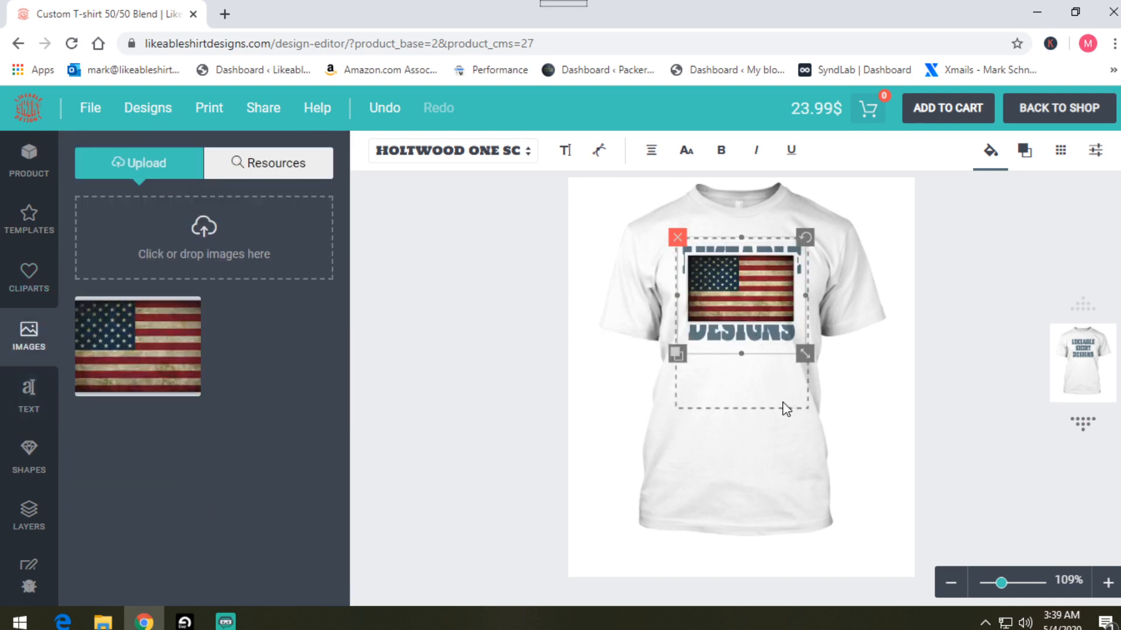
left_click_drag(799, 324, 822, 346)
mouse_move(739, 292)
left_mouse_down()
mouse_move(740, 302)
mouse_move(737, 293)
left_mouse_up()
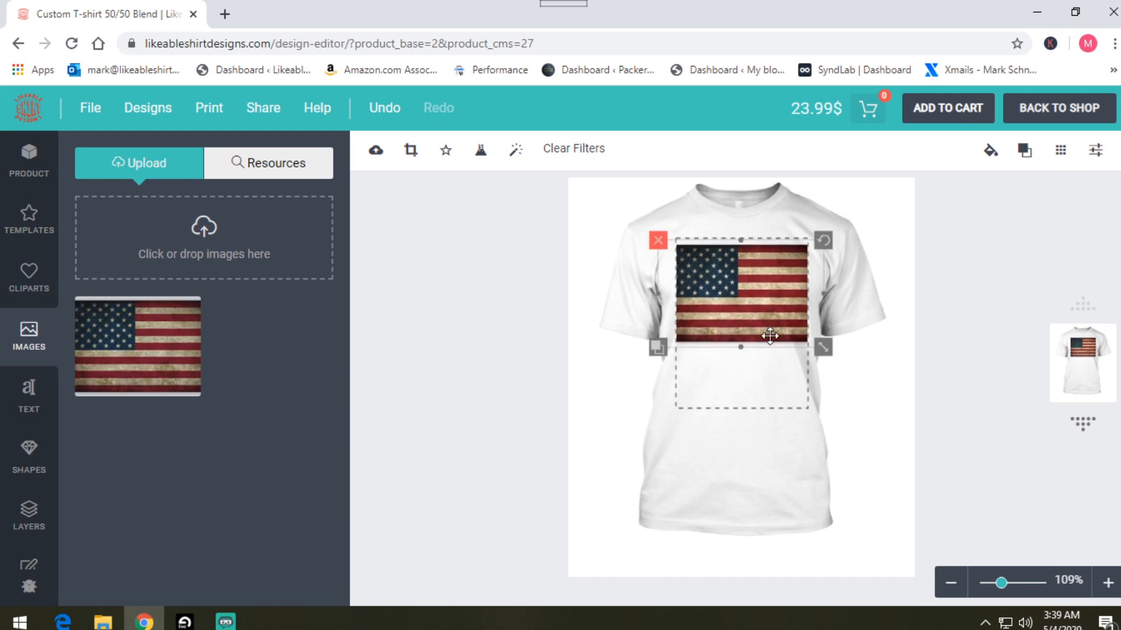
left_click_drag(823, 347, 834, 356)
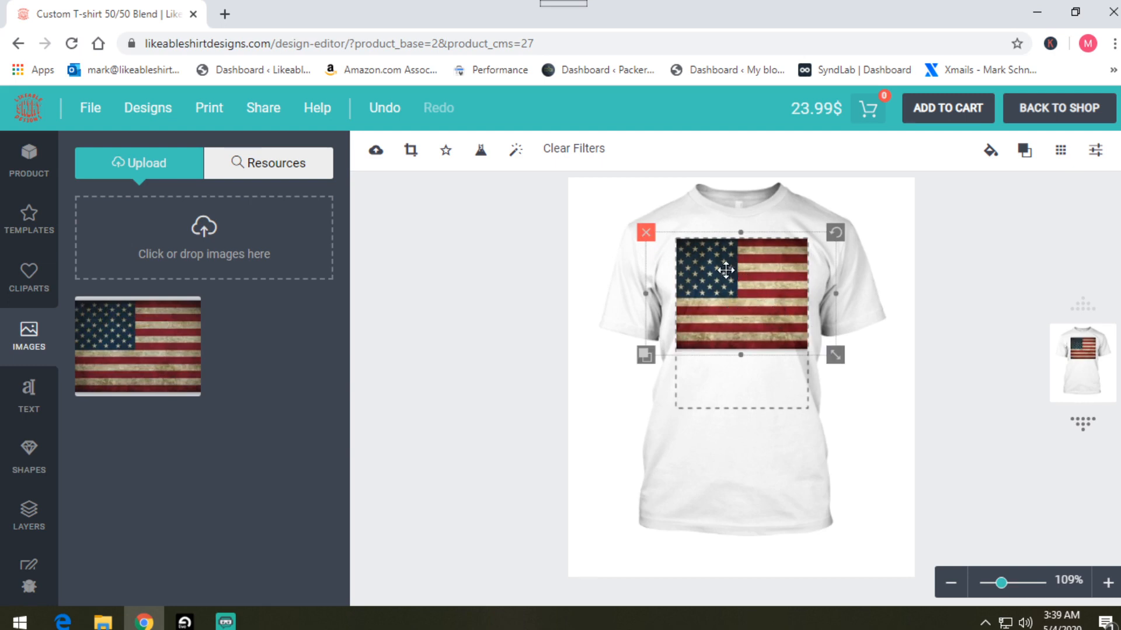
Step: Mask the flag image with the HOLTWOOD ONE SC text layer and deselect the design
left_click(447, 157)
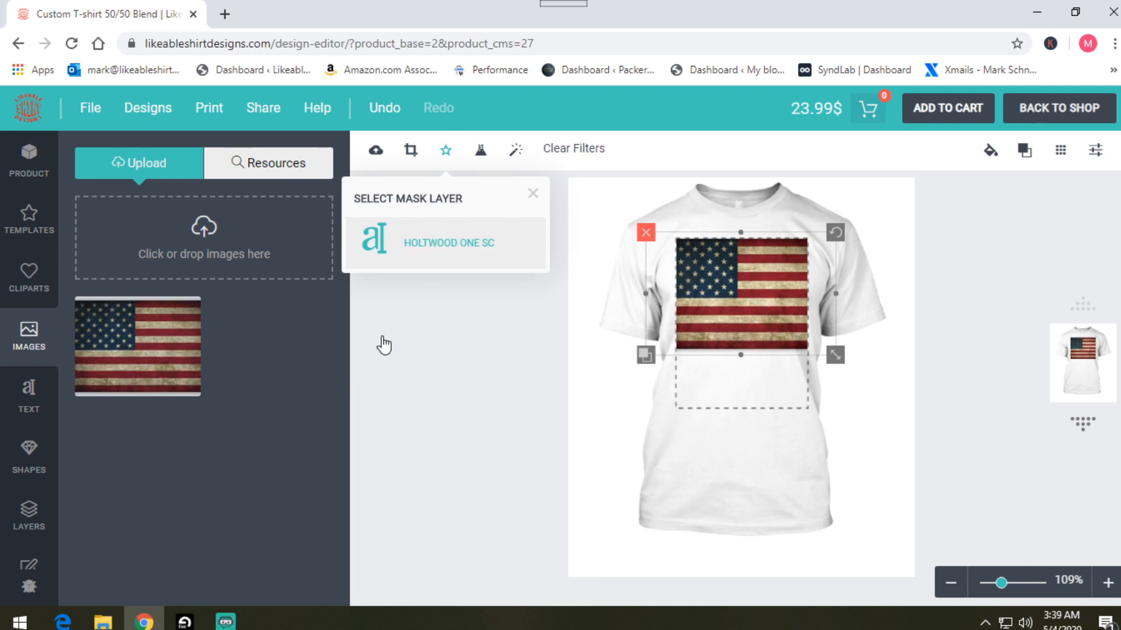
left_click(438, 245)
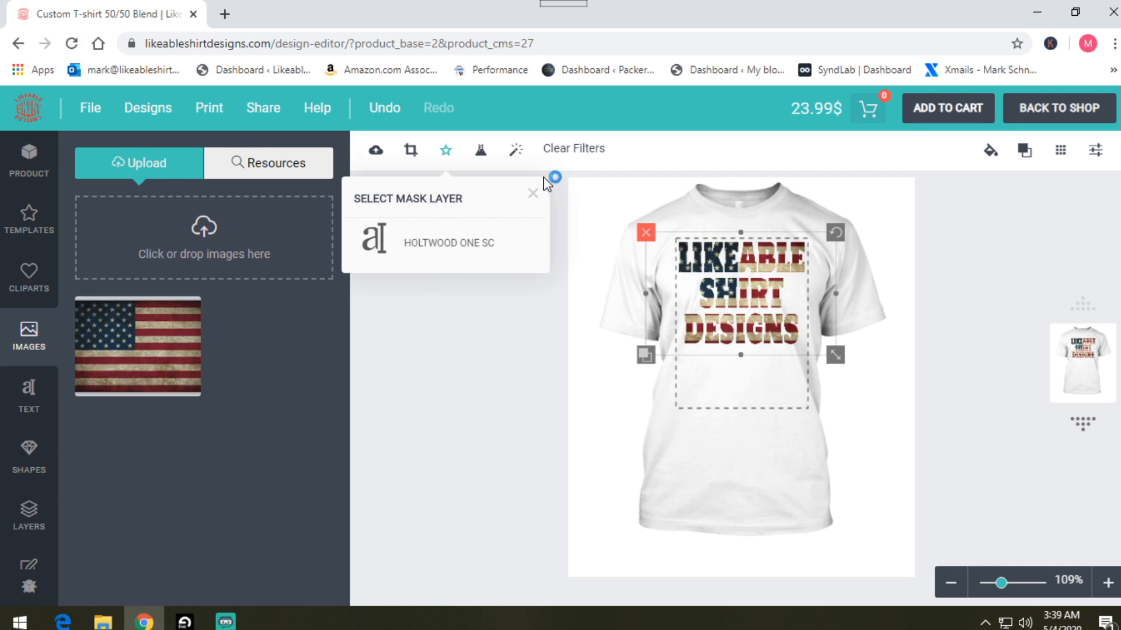
left_click(532, 194)
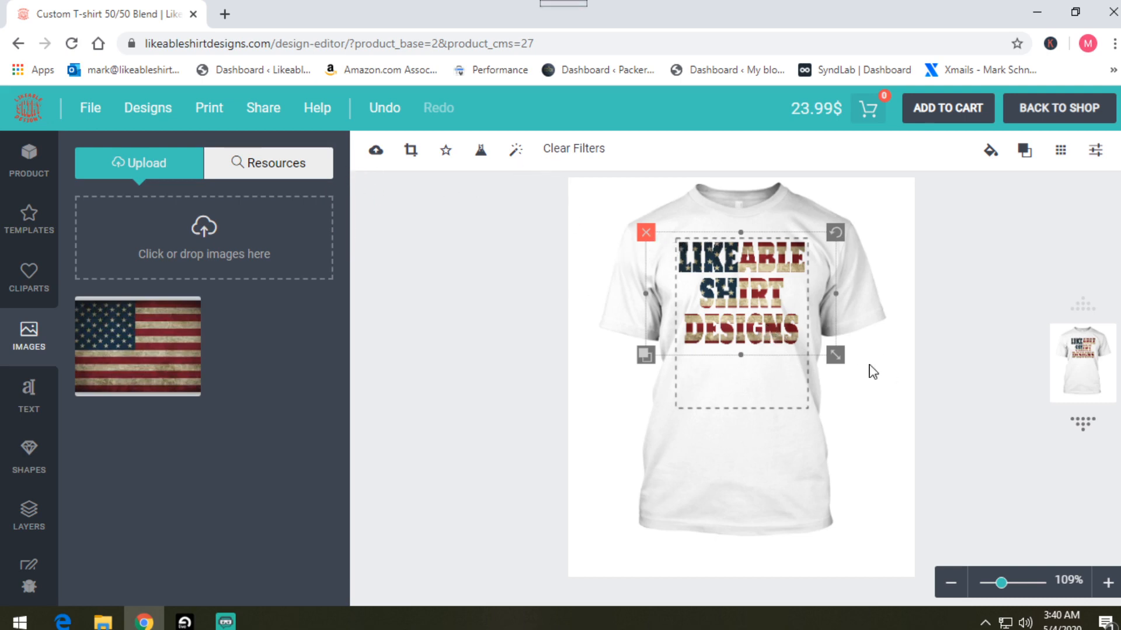
left_click(881, 392)
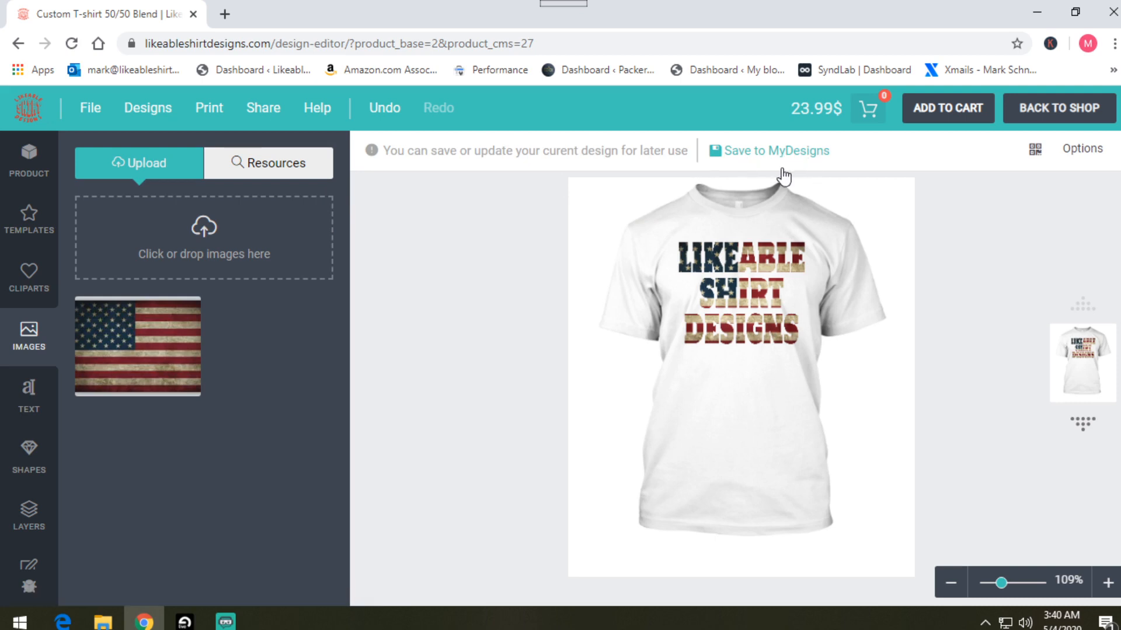